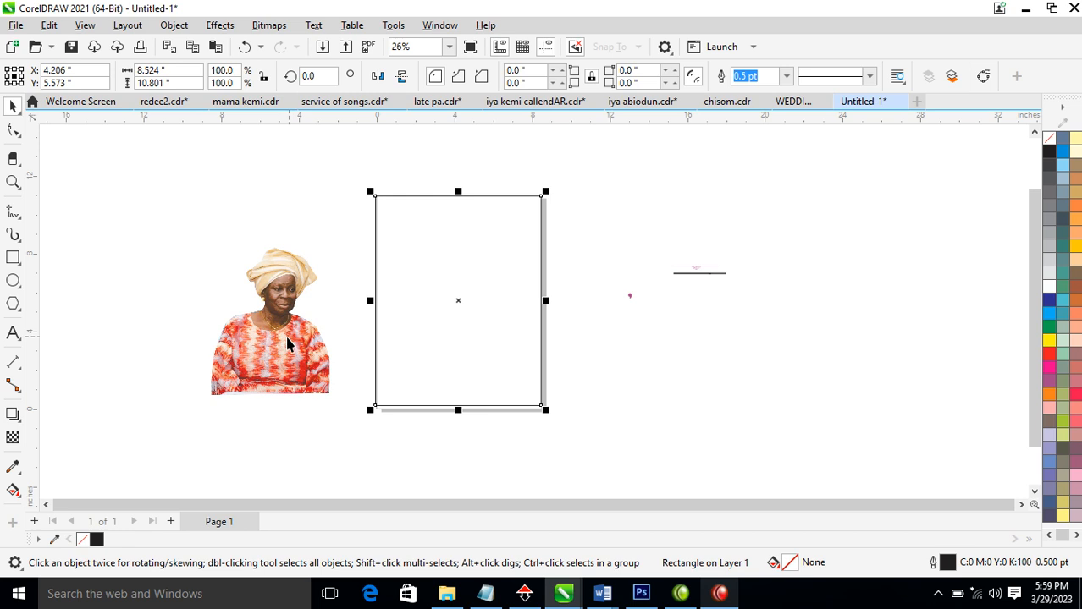
# Duplicate the woman's cut-out photo and place the copy on the empty area to the right of the page
pyautogui.scroll(1, 686, 474)
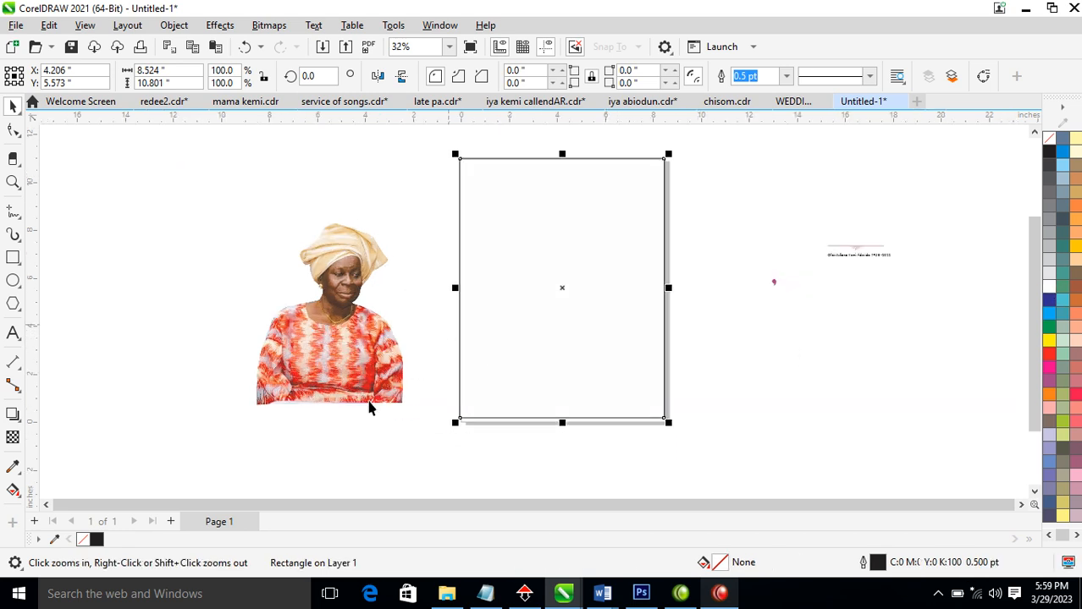
pyautogui.press('space')
pyautogui.moveTo(336, 348); pyautogui.dragTo(549, 340)
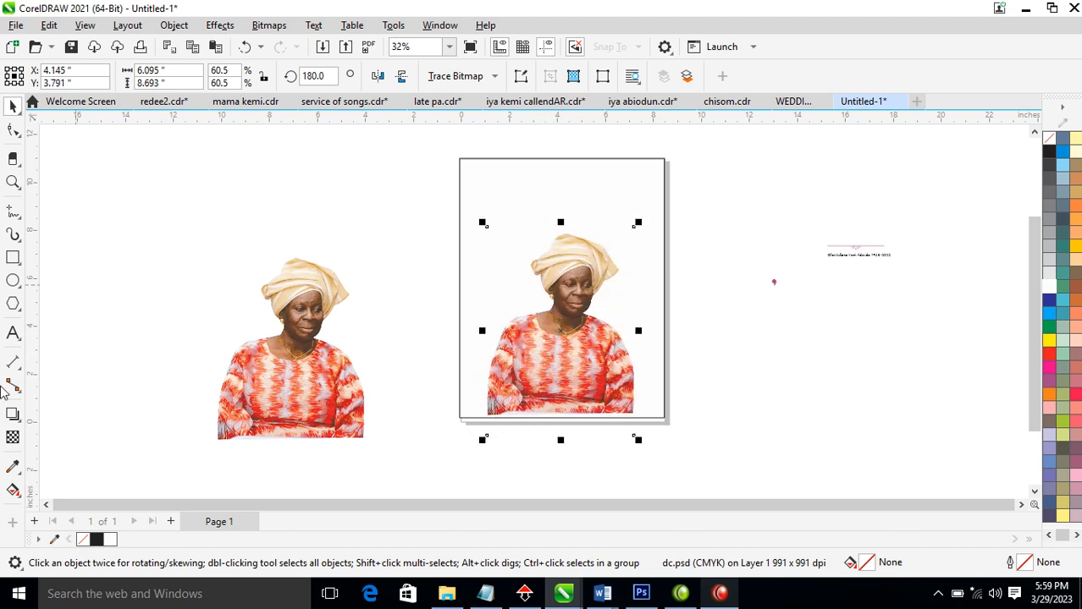
pyautogui.click(13, 414)
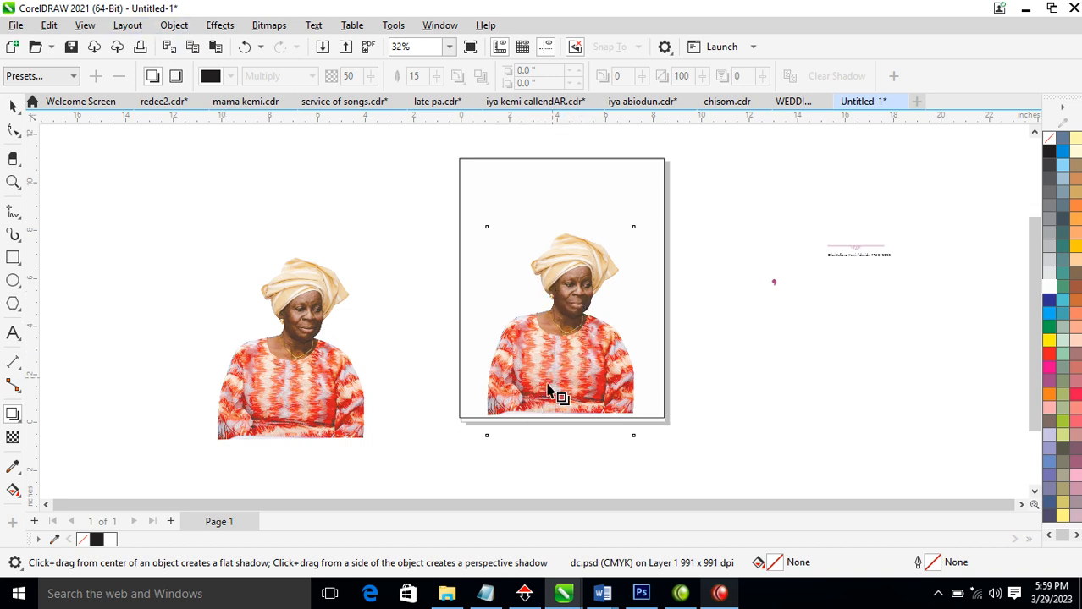
pyautogui.press('space')
pyautogui.moveTo(588, 343); pyautogui.dragTo(808, 444)
pyautogui.press('space')
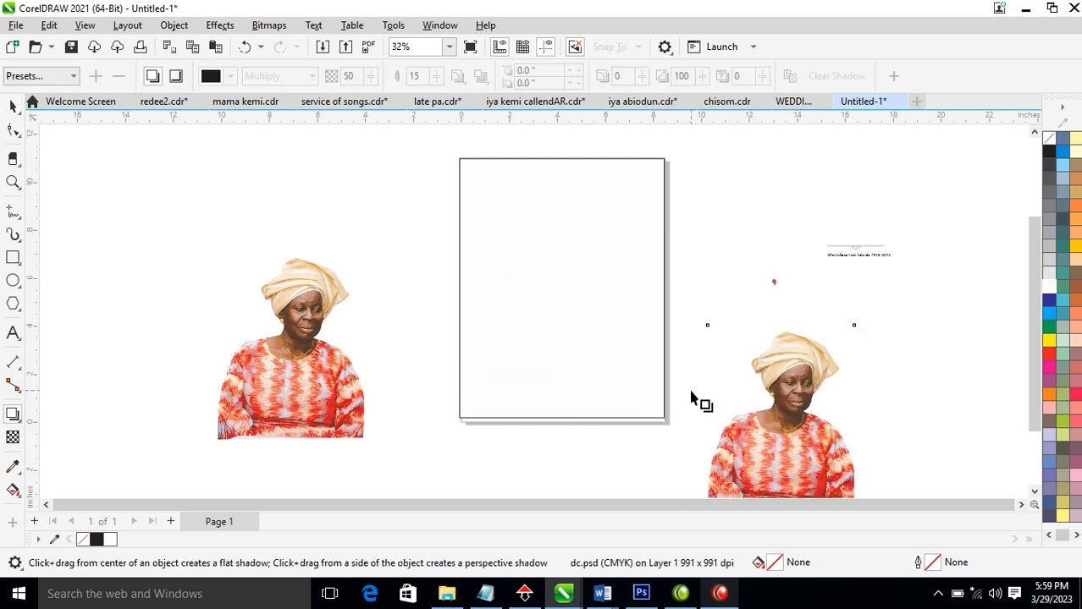
pyautogui.press('space')
pyautogui.moveTo(764, 404); pyautogui.dragTo(736, 377)
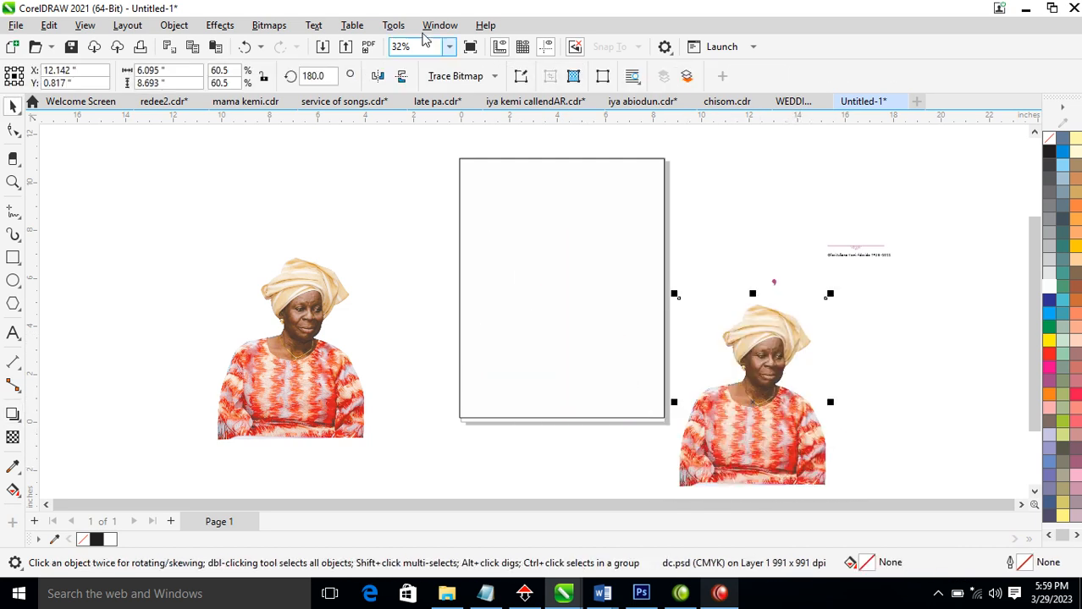
# Convert the copied photo to a bitmap
pyautogui.click(269, 26)
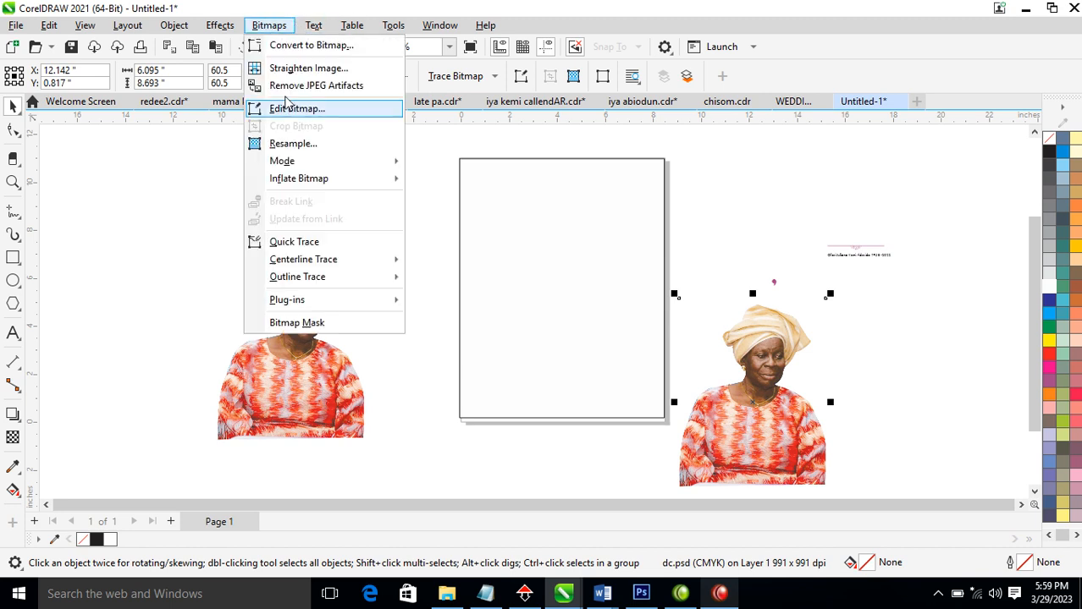
pyautogui.click(311, 46)
pyautogui.click(563, 383)
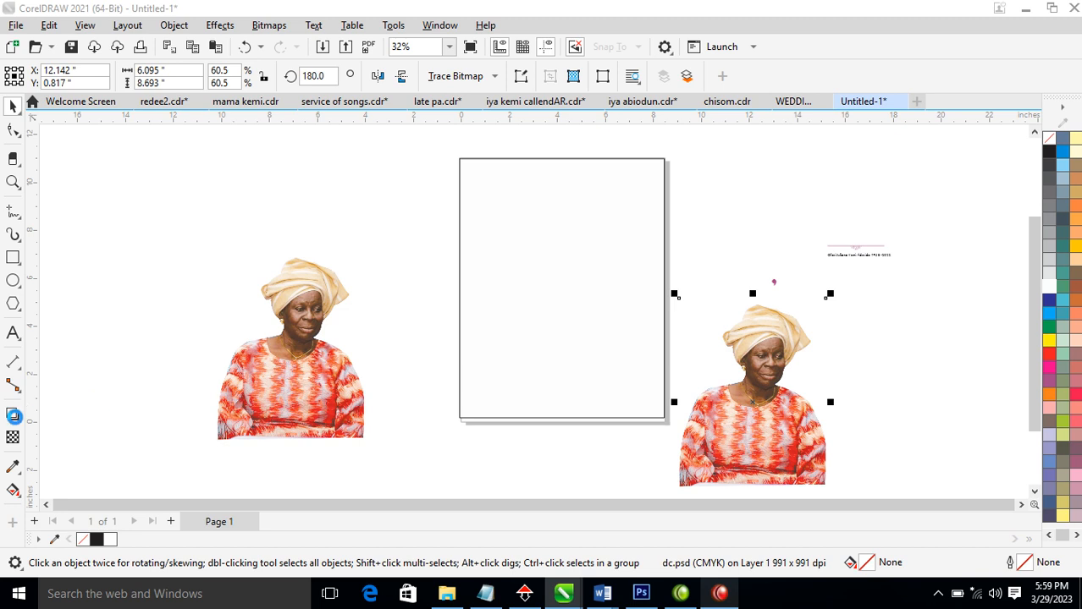
# Cast a drop shadow to the left of the copied photo and colour it with a brown sampled from the face
pyautogui.click(14, 414)
pyautogui.moveTo(752, 403); pyautogui.dragTo(669, 408)
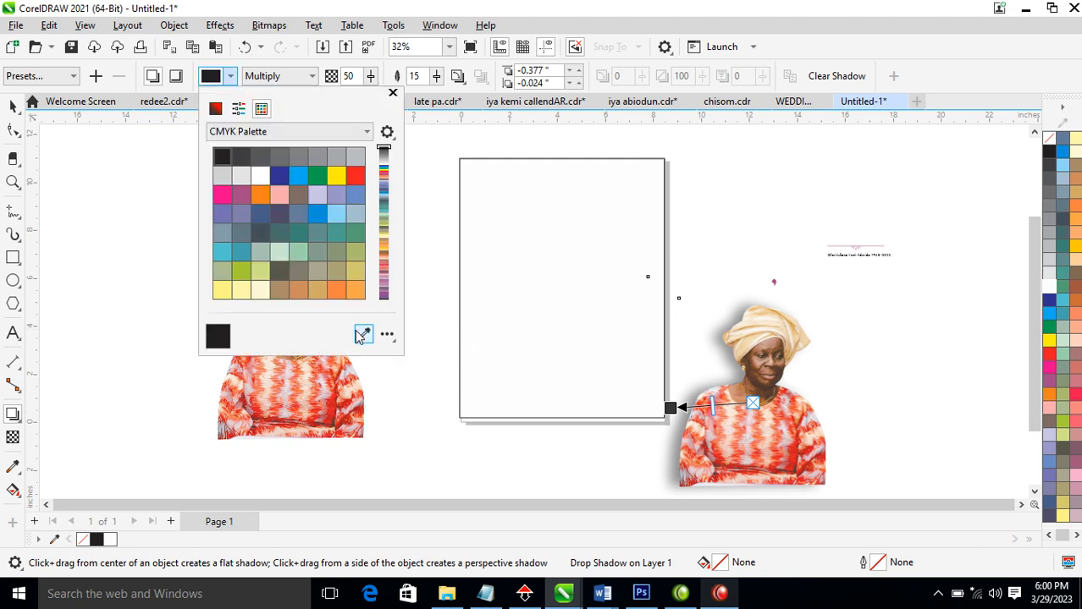
pyautogui.click(363, 335)
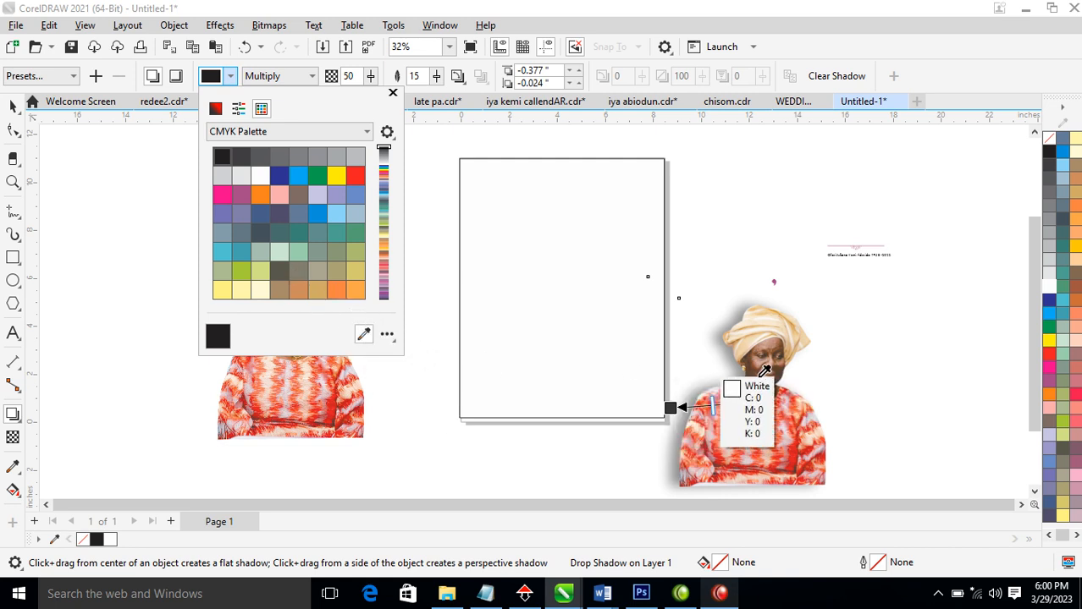
pyautogui.click(760, 370)
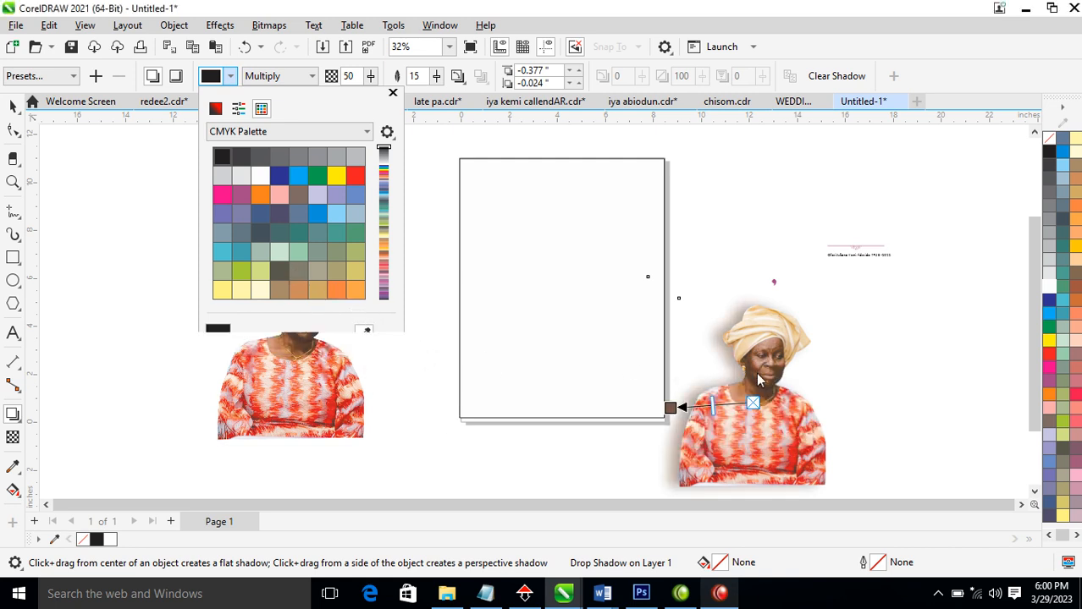
pyautogui.click(392, 94)
# Break the drop shadow apart from the photo and group the two objects
pyautogui.click(173, 26)
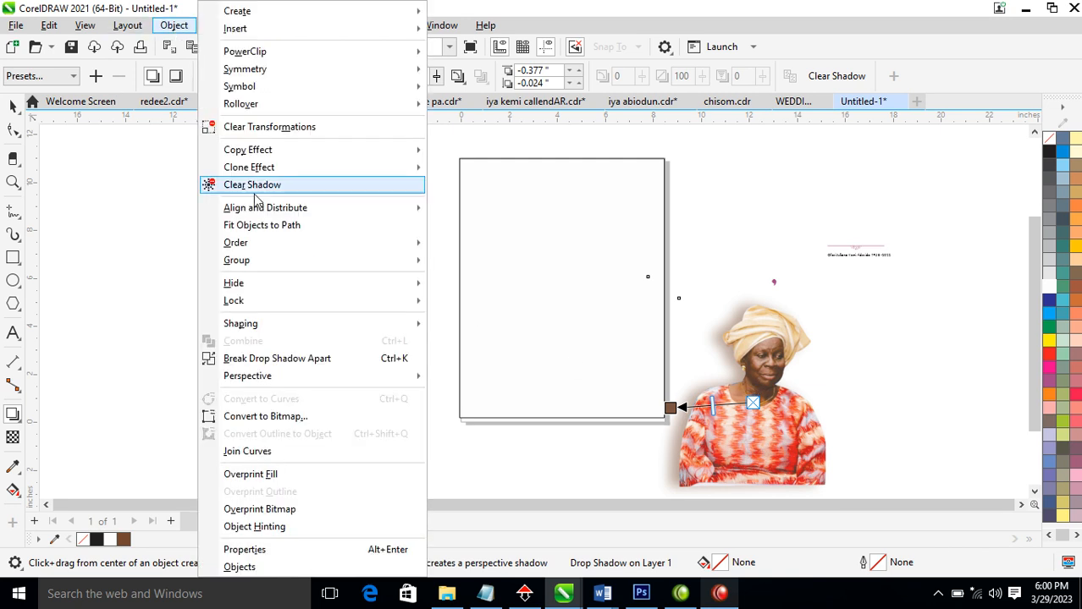
pyautogui.moveTo(271, 207)
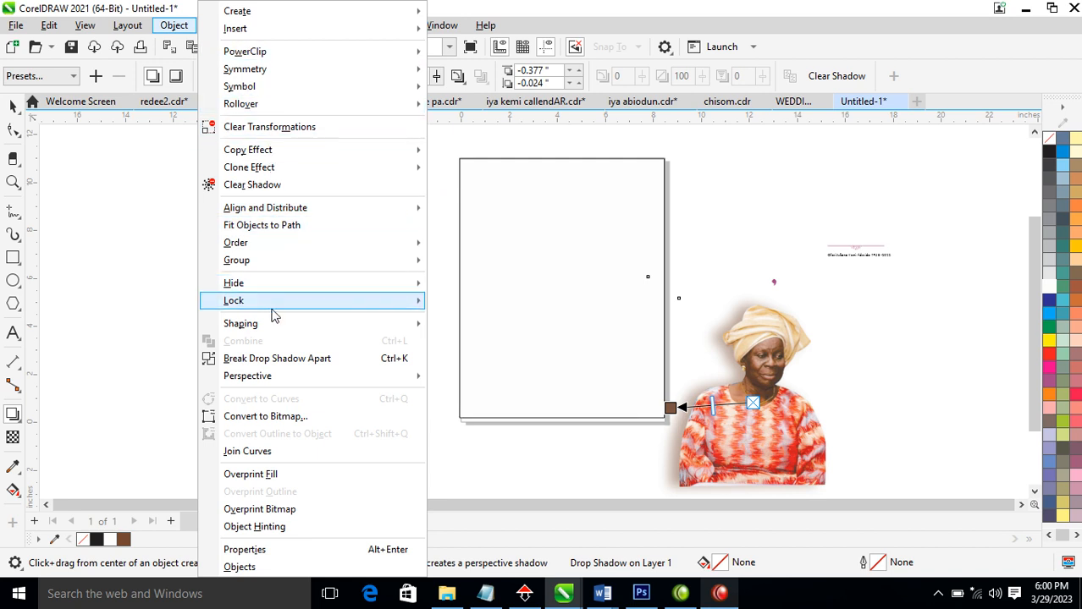
pyautogui.click(283, 358)
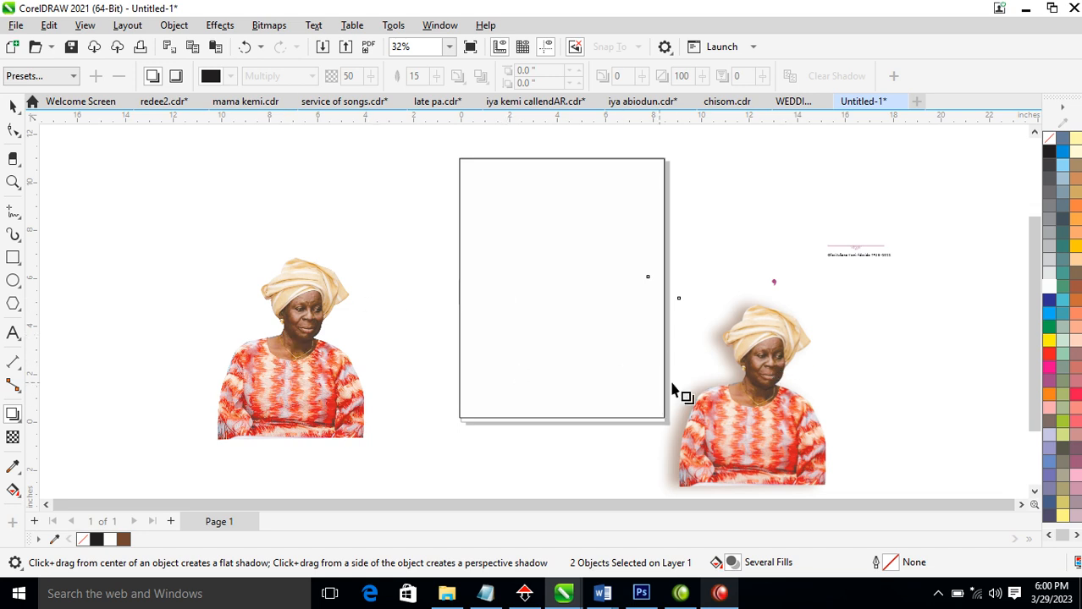
pyautogui.press('space')
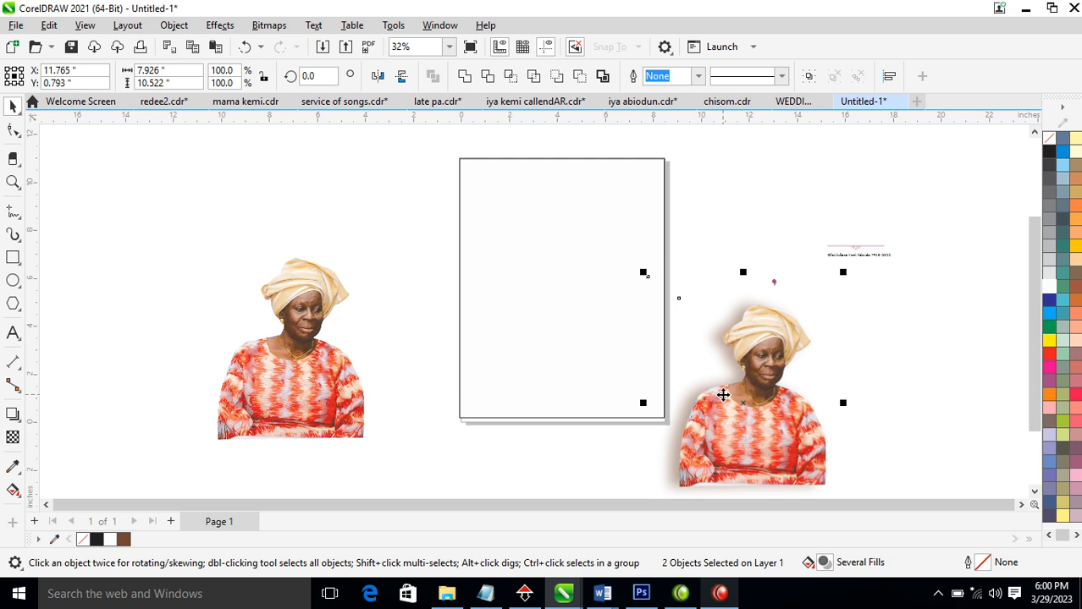
pyautogui.hotkey('ctrl', 'g')
# PowerClip the photo and shadow group inside the page rectangle and move it down to the rectangle's bottom edge
pyautogui.moveTo(750, 447); pyautogui.dragTo(495, 275)
pyautogui.click(561, 326)
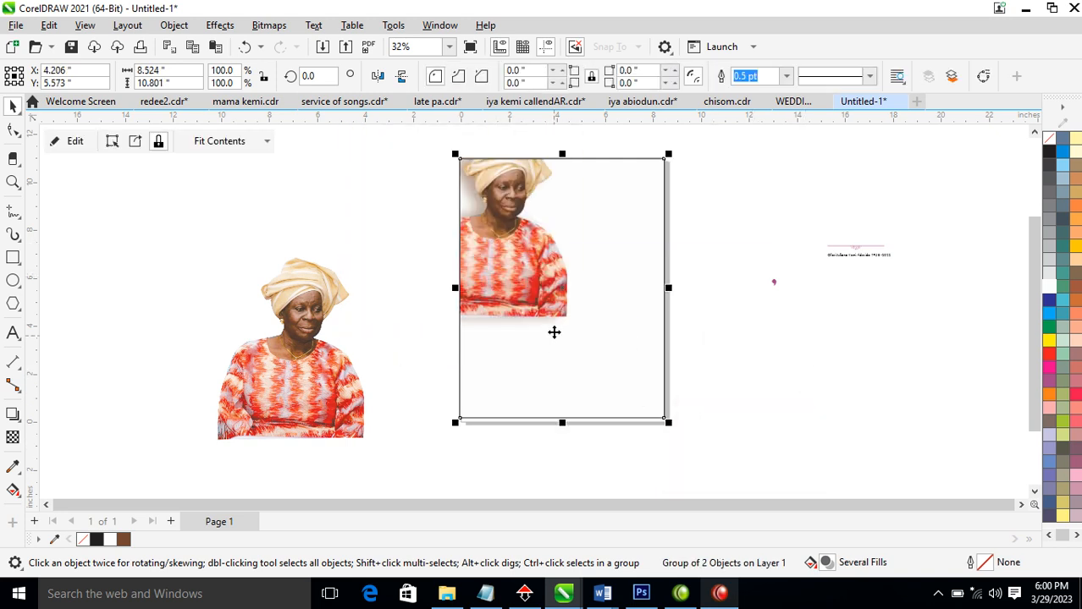
pyautogui.keyDown('ctrl'); pyautogui.click(512, 241); pyautogui.keyUp('ctrl')
pyautogui.moveTo(512, 241); pyautogui.dragTo(580, 343)
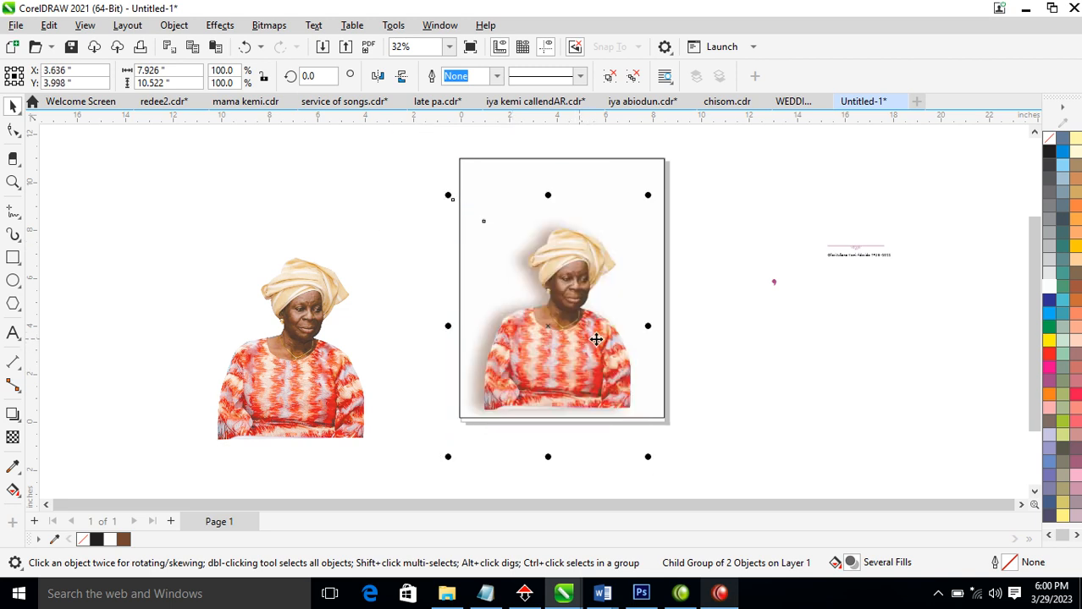
pyautogui.click(712, 248)
pyautogui.keyDown('ctrl'); pyautogui.click(565, 332); pyautogui.keyUp('ctrl')
pyautogui.moveTo(577, 306)
pyautogui.mouseDown()
pyautogui.moveTo(574, 329)
pyautogui.moveTo(572, 319)
pyautogui.mouseUp()
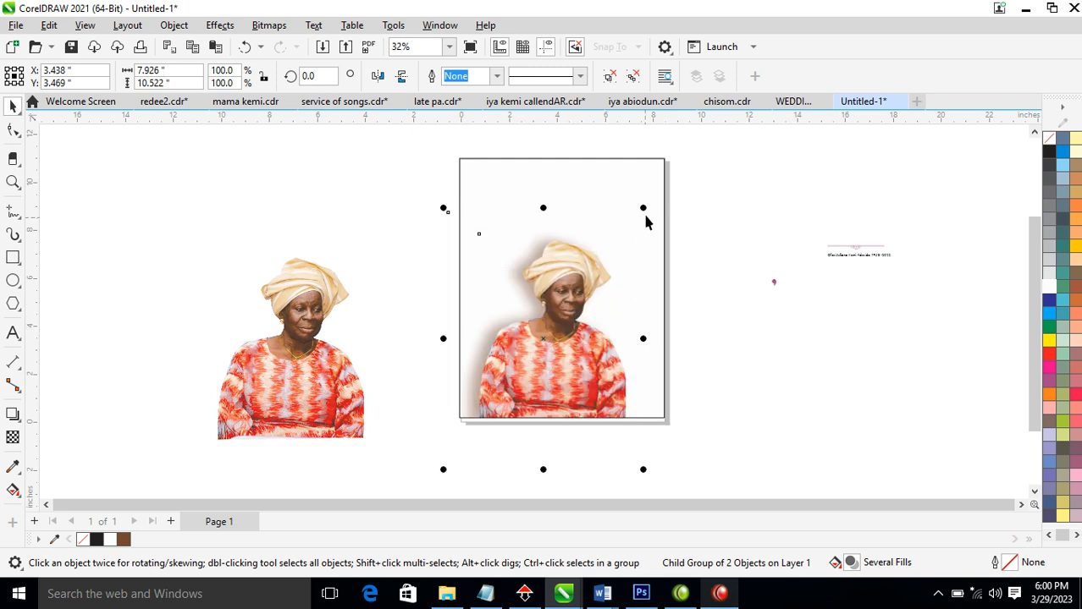
# Enlarge the clipped photo to span most of the page width and reposition it against the bottom edge
pyautogui.moveTo(646, 217); pyautogui.dragTo(693, 155)
pyautogui.moveTo(608, 253); pyautogui.dragTo(612, 285)
pyautogui.click(750, 333)
# Fill the page rectangle behind the photo with the sampled brown, C22 M58 Y71 K50
pyautogui.click(579, 277)
pyautogui.click(125, 539)
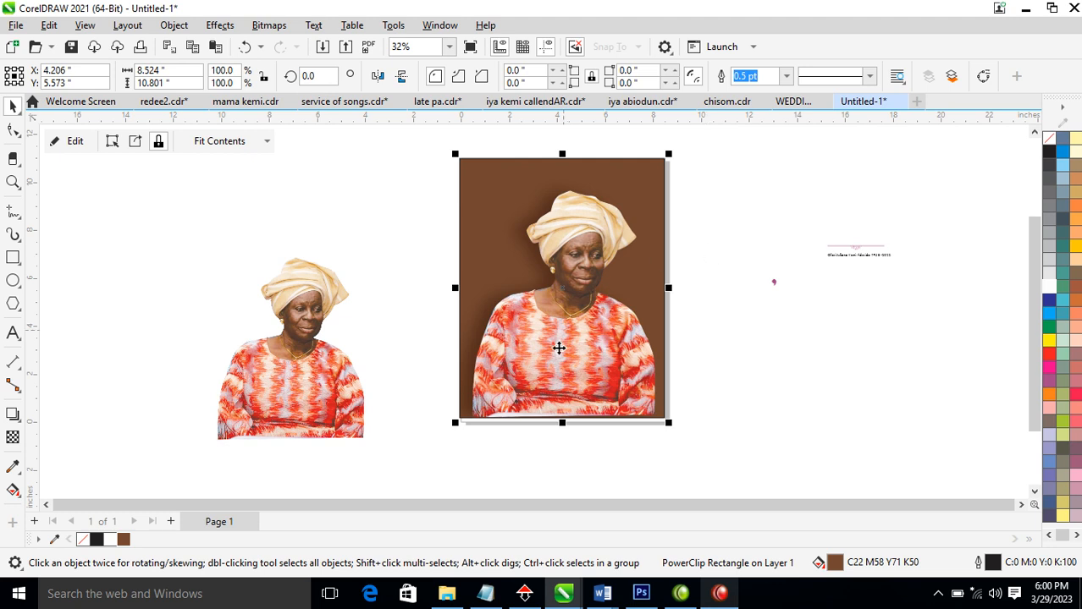
pyautogui.click(737, 247)
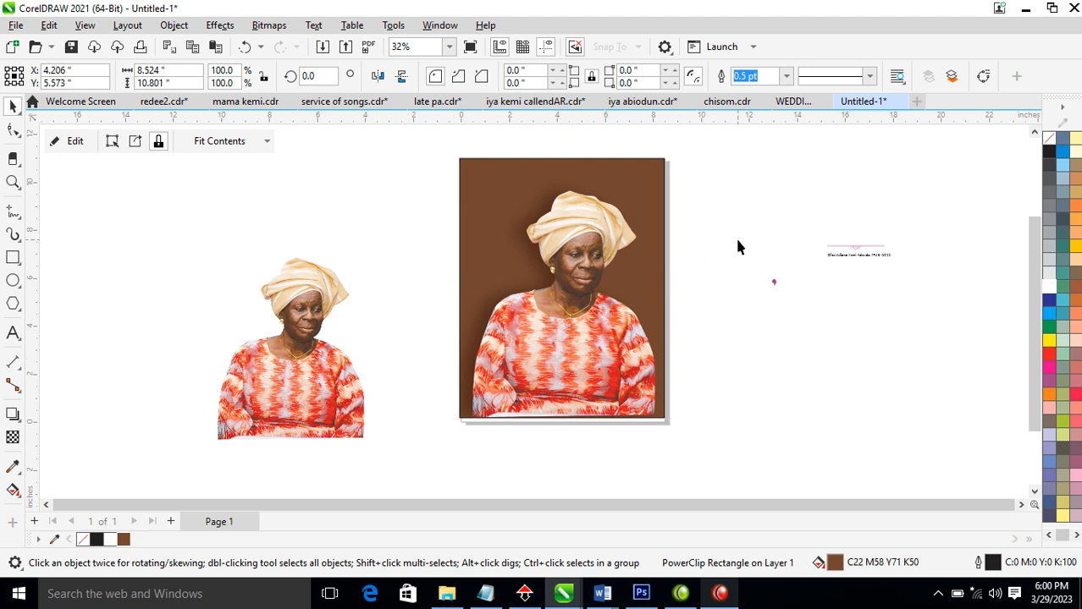
# Draw a circle about 8.03 inches wide over the page's upper-left area and copy all the brown rectangle's properties onto it
pyautogui.click(13, 282)
pyautogui.moveTo(412, 146); pyautogui.dragTo(494, 213)
pyautogui.press('space')
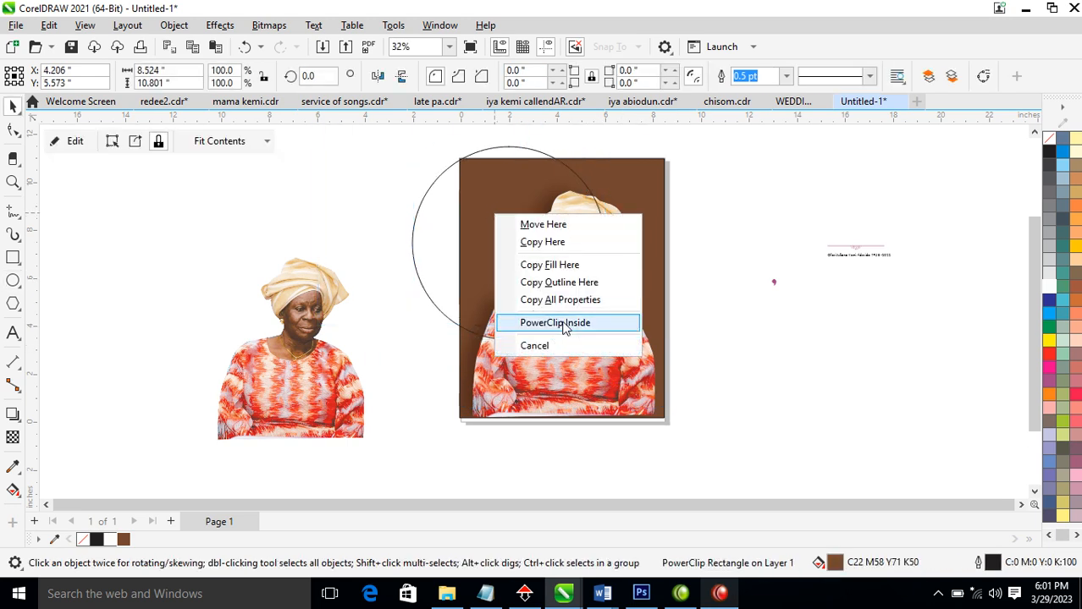
pyautogui.click(569, 301)
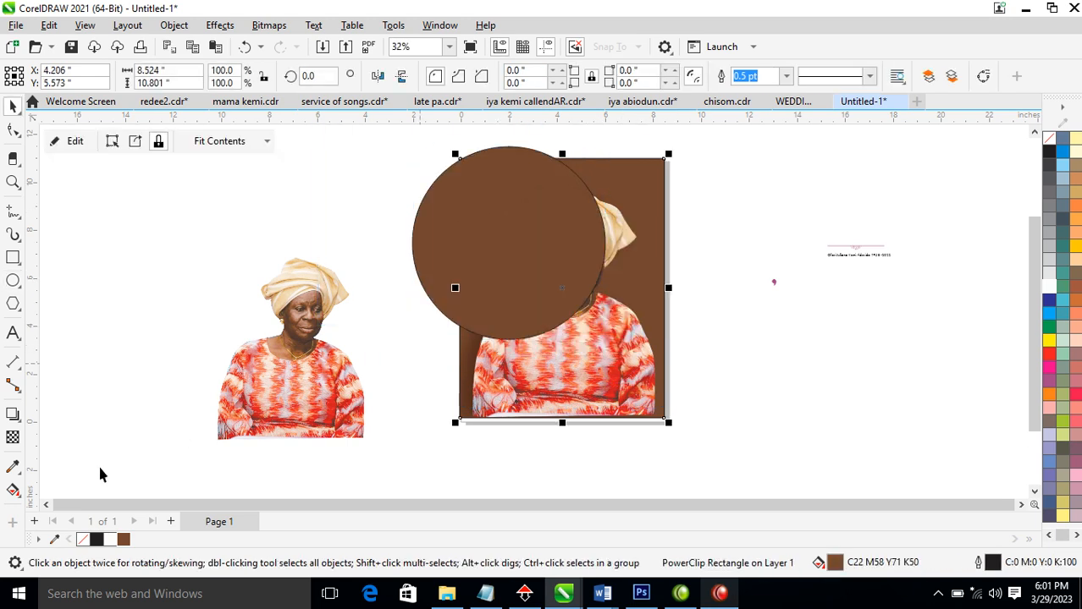
# Tint the circle's fill with red to C18 M67 Y77 K41 and remove its outline
pyautogui.click(580, 253)
pyautogui.keyDown('ctrl'); pyautogui.click(1050, 359); pyautogui.keyUp('ctrl')
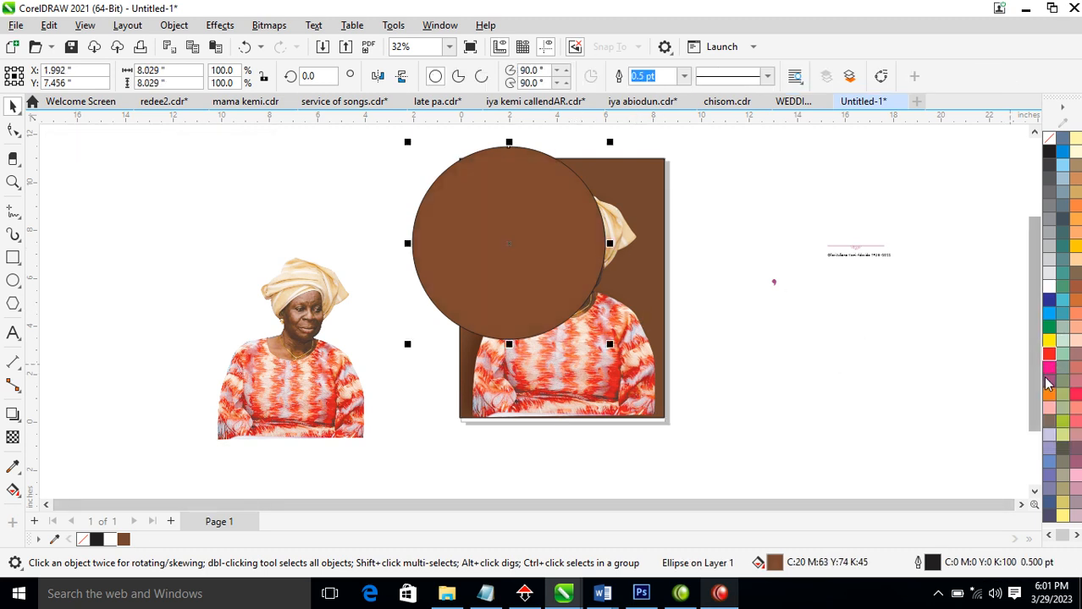
pyautogui.keyDown('ctrl'); pyautogui.click(1050, 359); pyautogui.keyUp('ctrl')
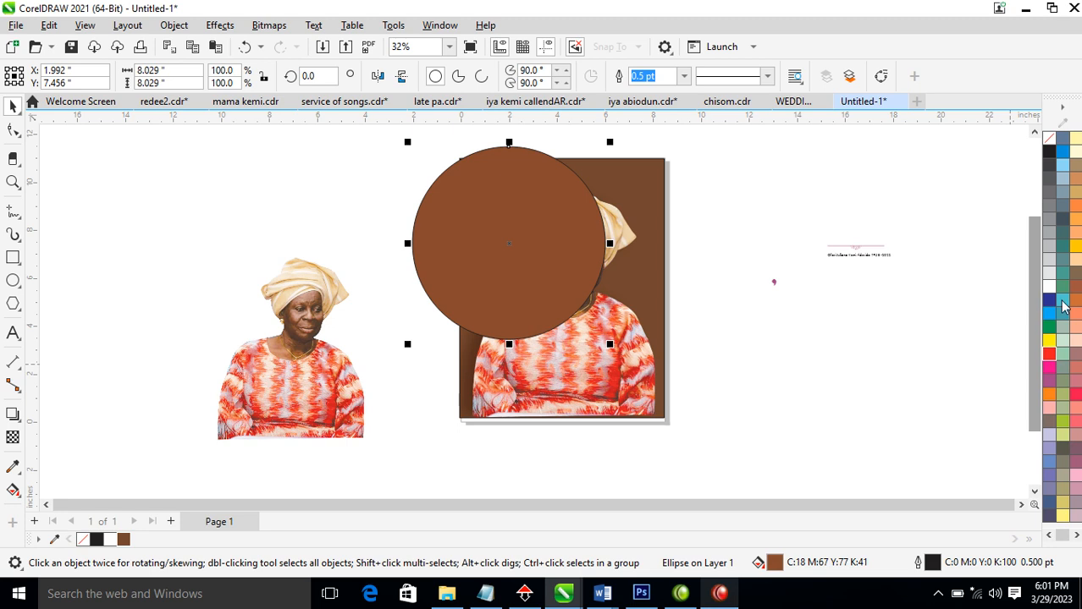
pyautogui.rightClick(1049, 142)
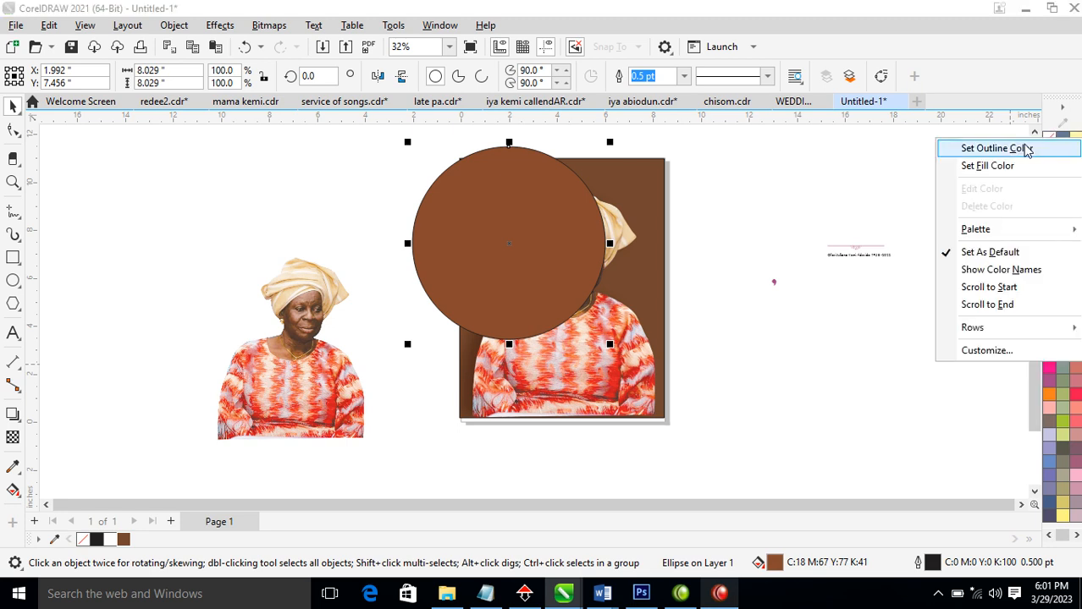
pyautogui.click(1024, 149)
# Add a concentric copy of the circle scaled to about 5.58 inches and combine both circles into a ring
pyautogui.moveTo(611, 143); pyautogui.dragTo(593, 171)
pyautogui.rightClick(592, 171)
pyautogui.click(558, 248)
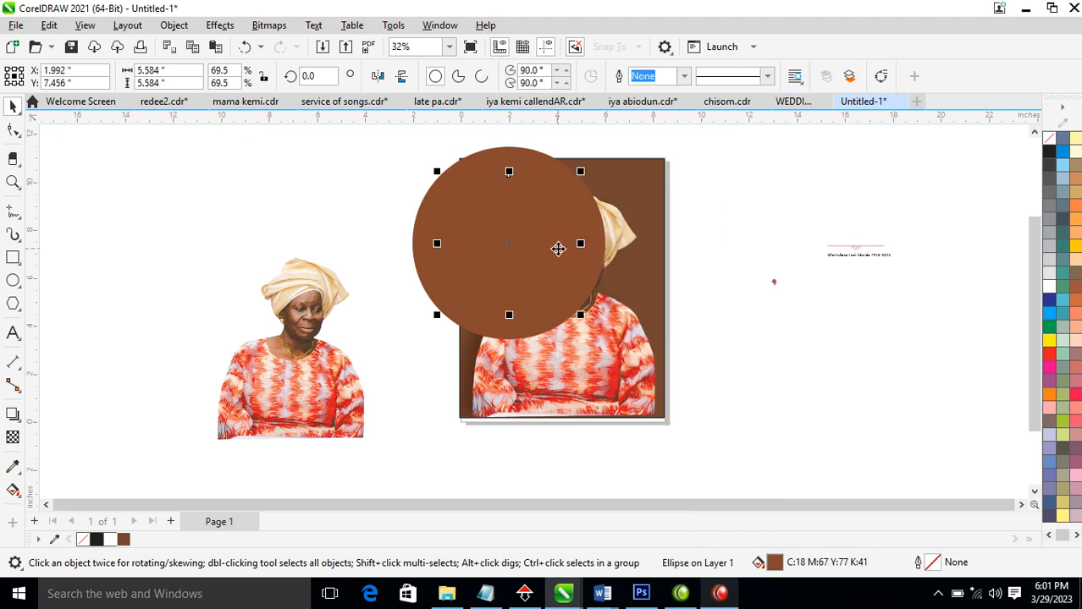
pyautogui.keyDown('shift'); pyautogui.click(545, 166); pyautogui.keyUp('shift')
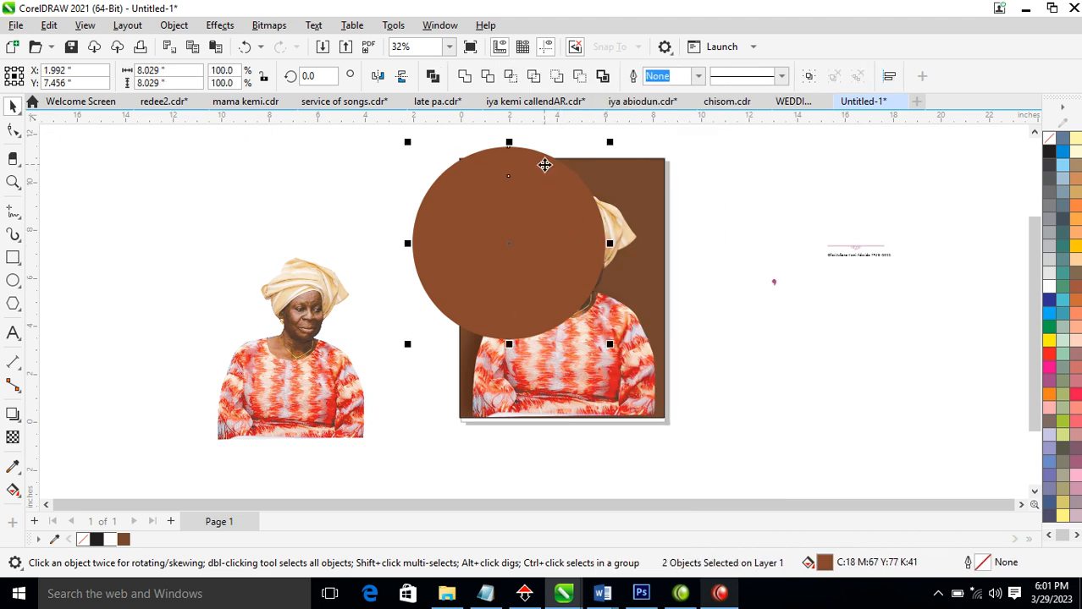
pyautogui.hotkey('ctrl', 'l')
# Move the ring to the page's upper-left corner and add two enlarged concentric copies, the largest about 21.05 inches wide
pyautogui.moveTo(581, 238); pyautogui.dragTo(541, 188)
pyautogui.moveTo(572, 303); pyautogui.dragTo(728, 481)
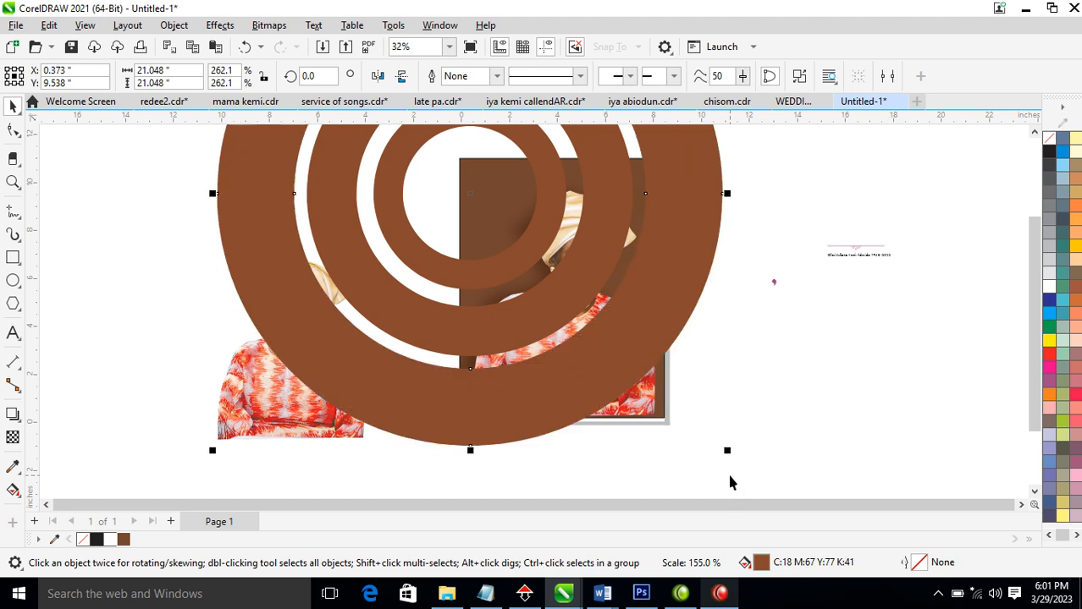
# Move all three concentric rings to the left so they overlap only the page's left side, and group them
pyautogui.keyDown('shift'); pyautogui.click(599, 251); pyautogui.keyUp('shift')
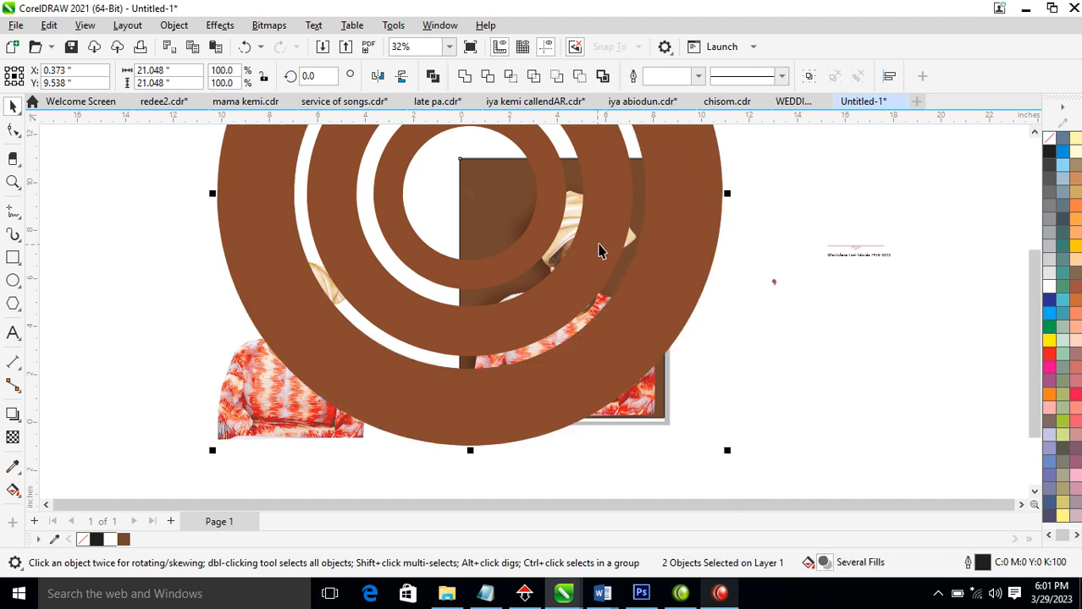
pyautogui.keyDown('ctrl'); pyautogui.click(546, 241); pyautogui.keyUp('ctrl')
pyautogui.doubleClick(653, 358)
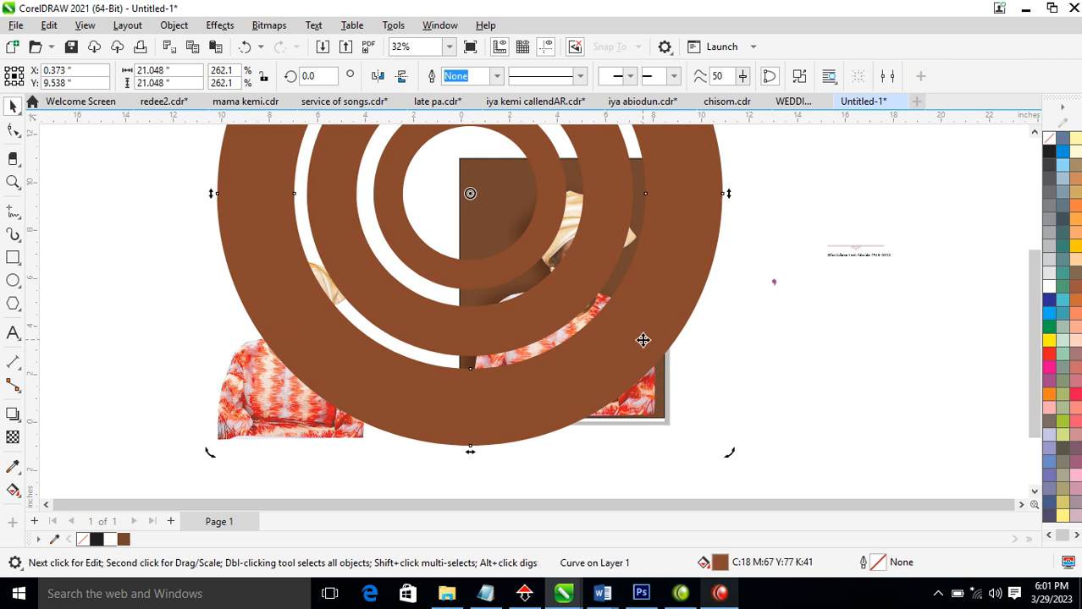
pyautogui.keyDown('shift'); pyautogui.click(576, 258); pyautogui.keyUp('shift')
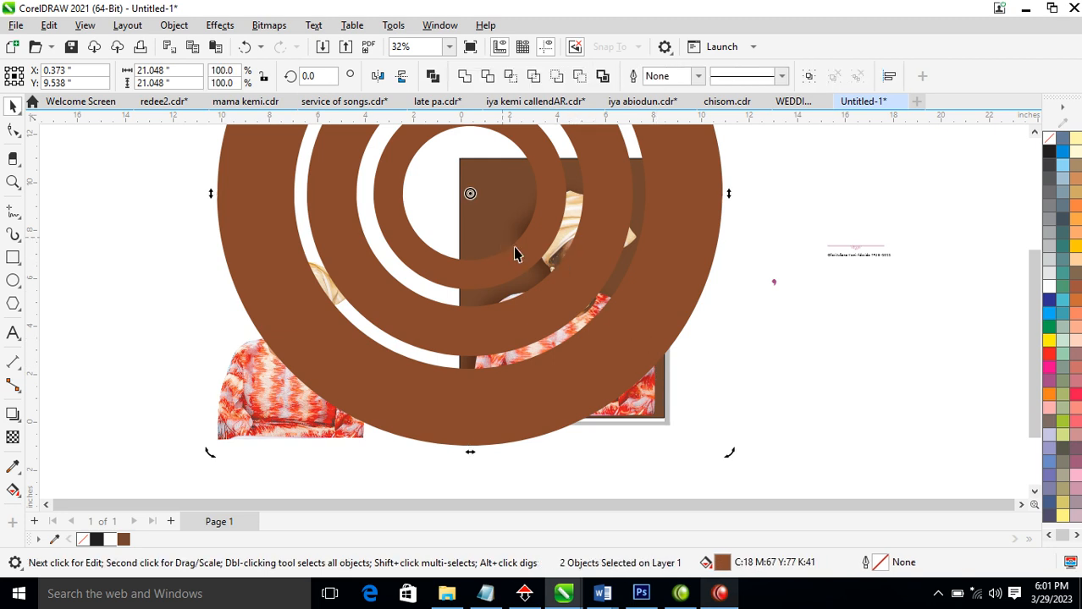
pyautogui.moveTo(519, 254); pyautogui.dragTo(322, 282)
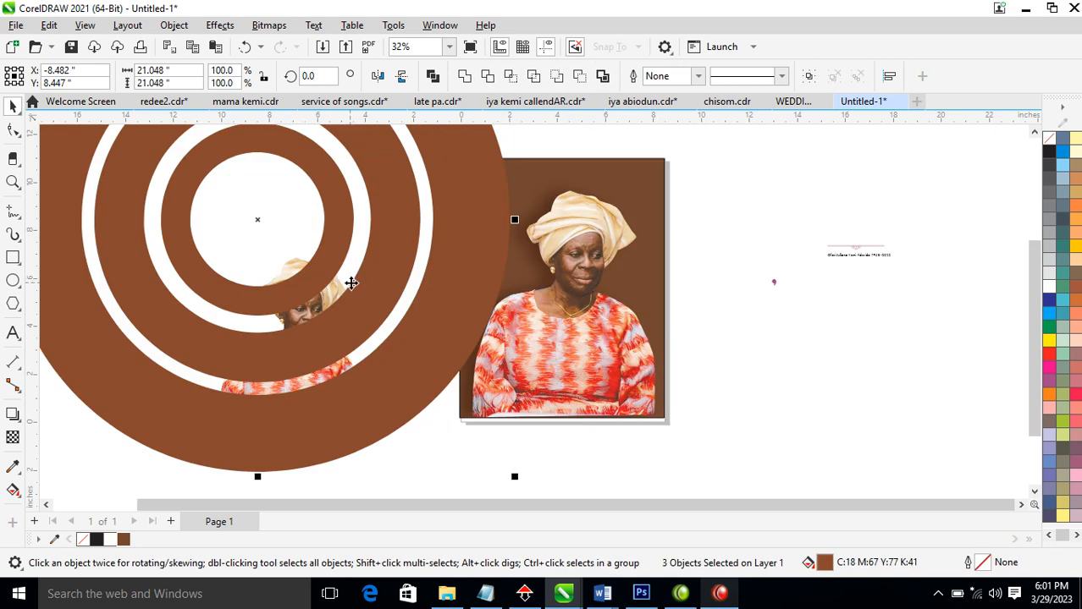
pyautogui.hotkey('ctrl', 'g')
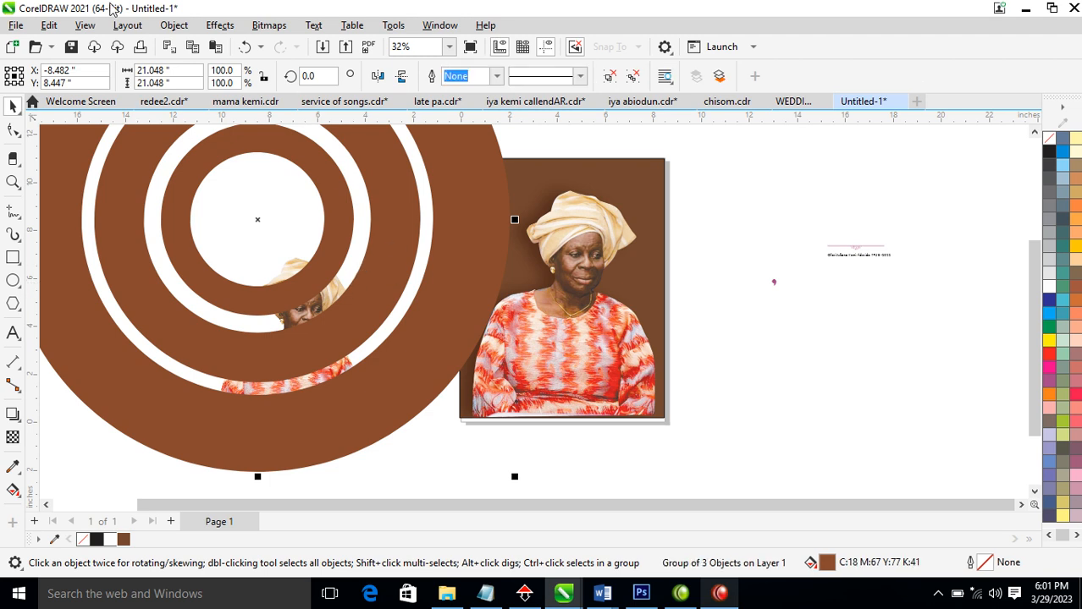
# PowerClip the ring group inside the brown page rectangle
pyautogui.click(174, 27)
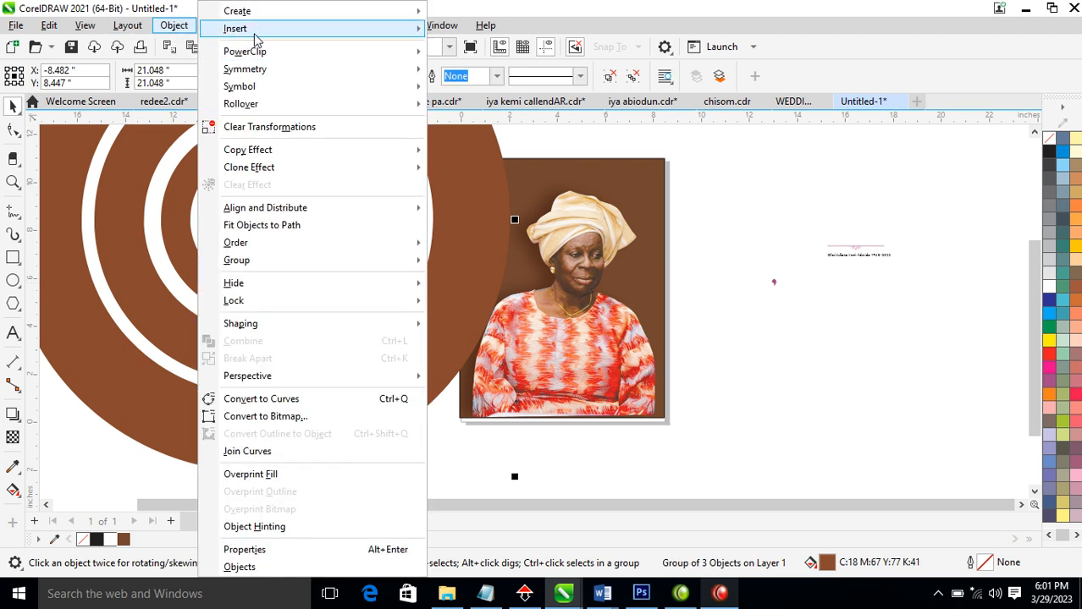
pyautogui.moveTo(268, 59)
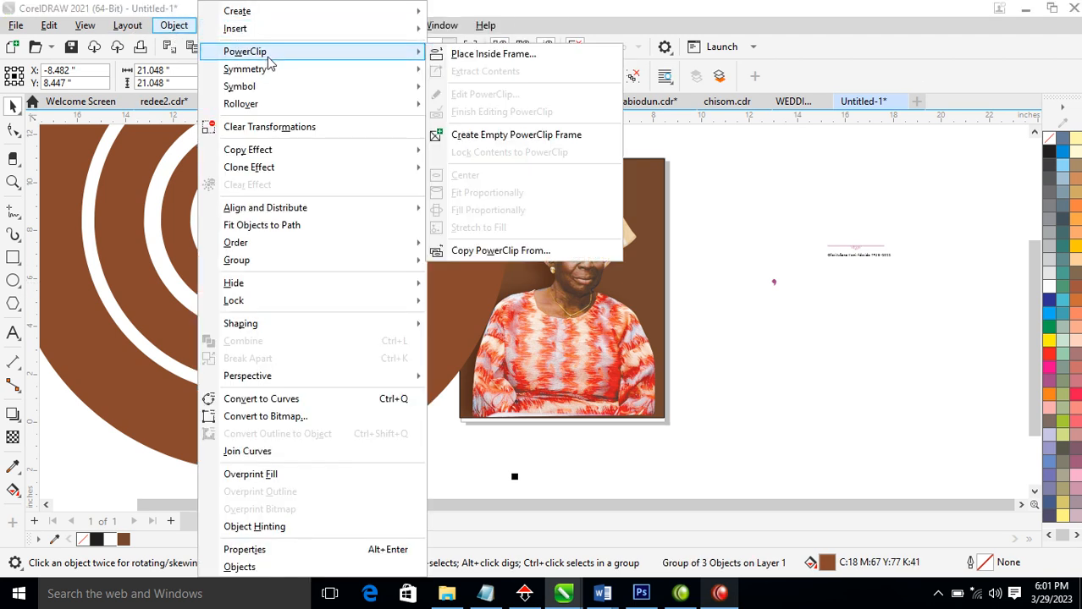
pyautogui.click(489, 54)
pyautogui.click(564, 319)
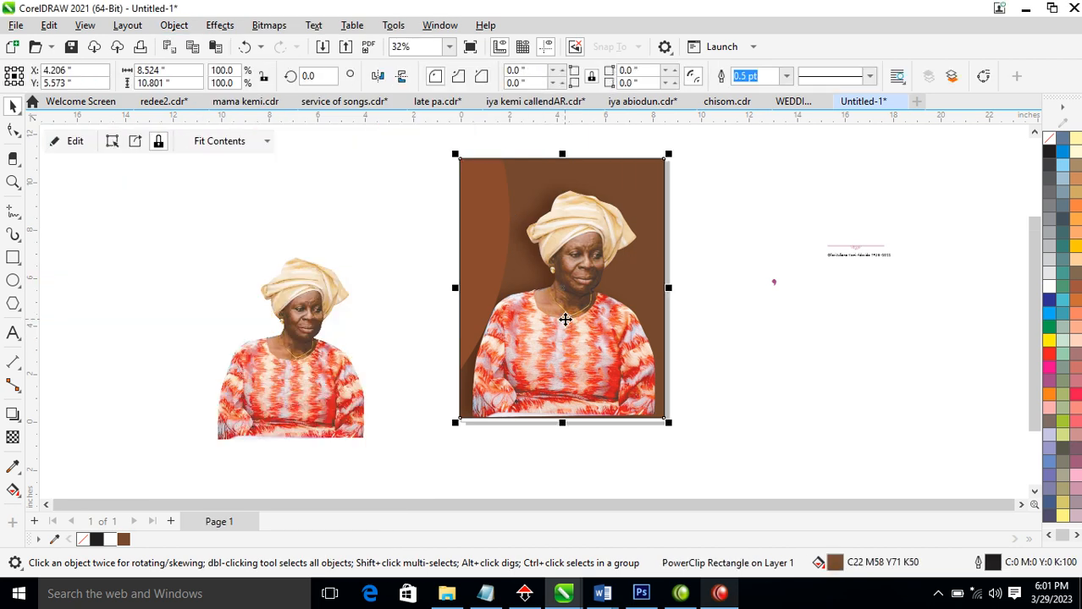
# Inside the PowerClip, centre the ring group on the page's upper-left corner and send it behind the woman's photo
pyautogui.keyDown('ctrl'); pyautogui.click(484, 220); pyautogui.keyUp('ctrl')
pyautogui.moveTo(490, 227); pyautogui.dragTo(692, 170)
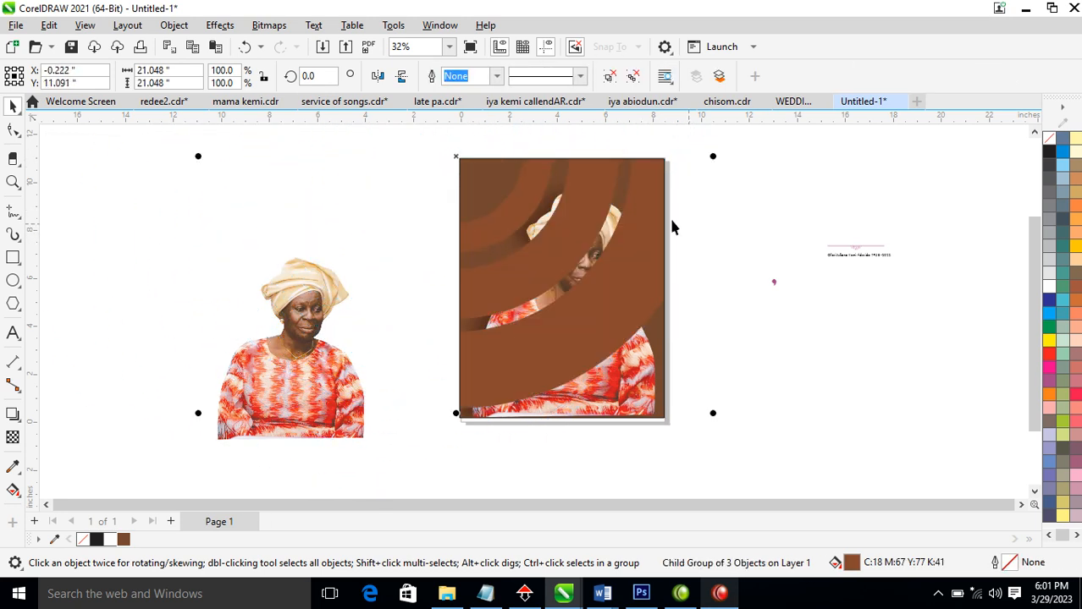
pyautogui.hotkey('shift', 'pagedown')
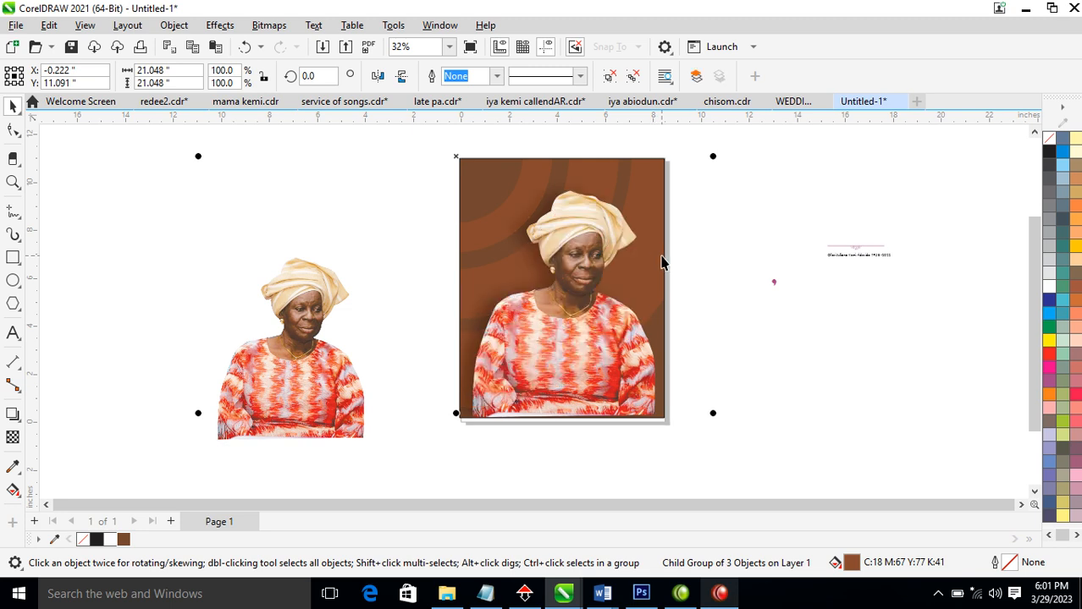
pyautogui.click(756, 271)
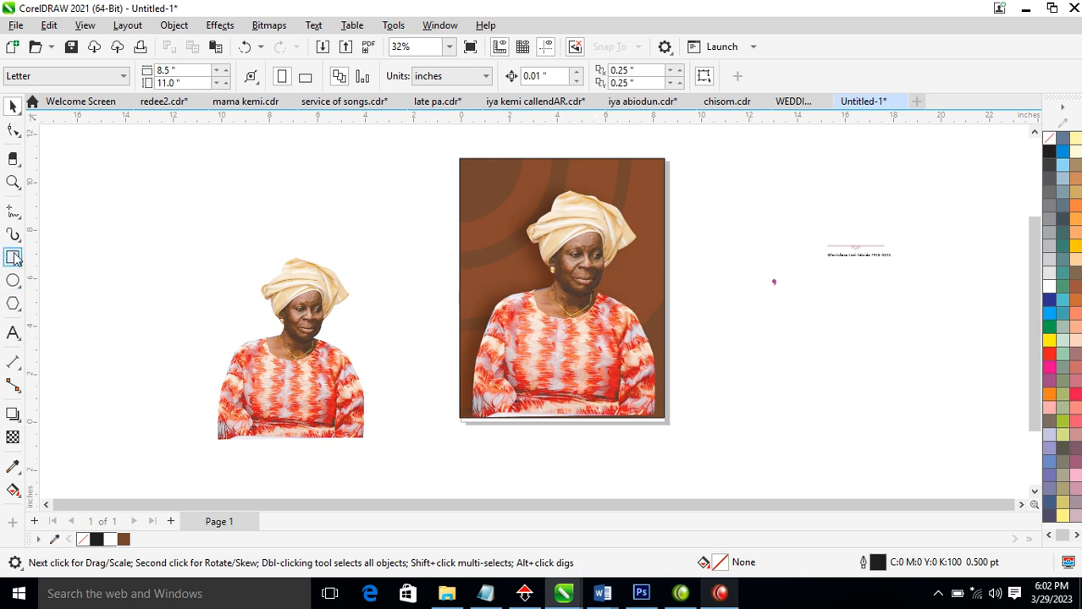
# Draw a rectangle about 11.8 by 5.6 inches across the lower page and fill it with brown C22 M58 Y71 K50
pyautogui.click(13, 258)
pyautogui.moveTo(421, 294); pyautogui.dragTo(712, 437)
pyautogui.click(124, 539)
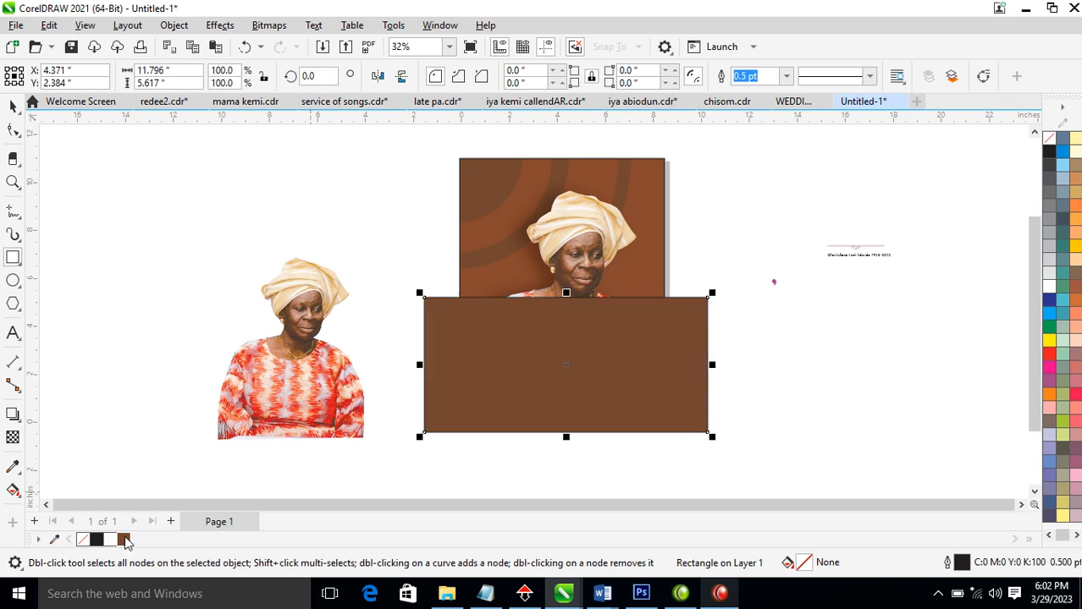
pyautogui.press('space')
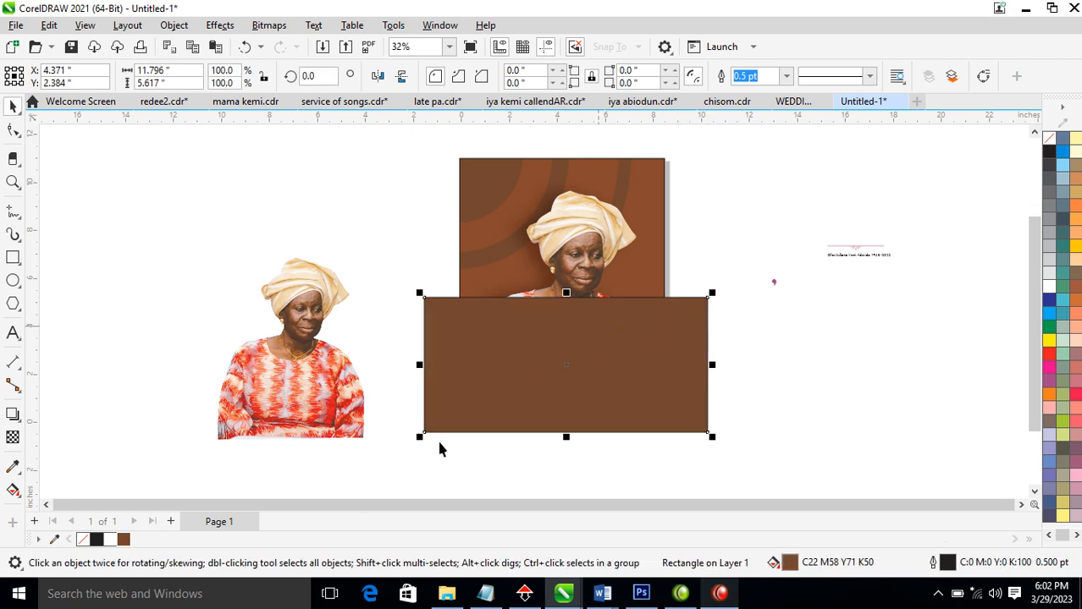
# Fade the brown rectangle's upper edge with a vertical fountain transparency and place it inside the page frame over the photo's lower part
pyautogui.click(13, 438)
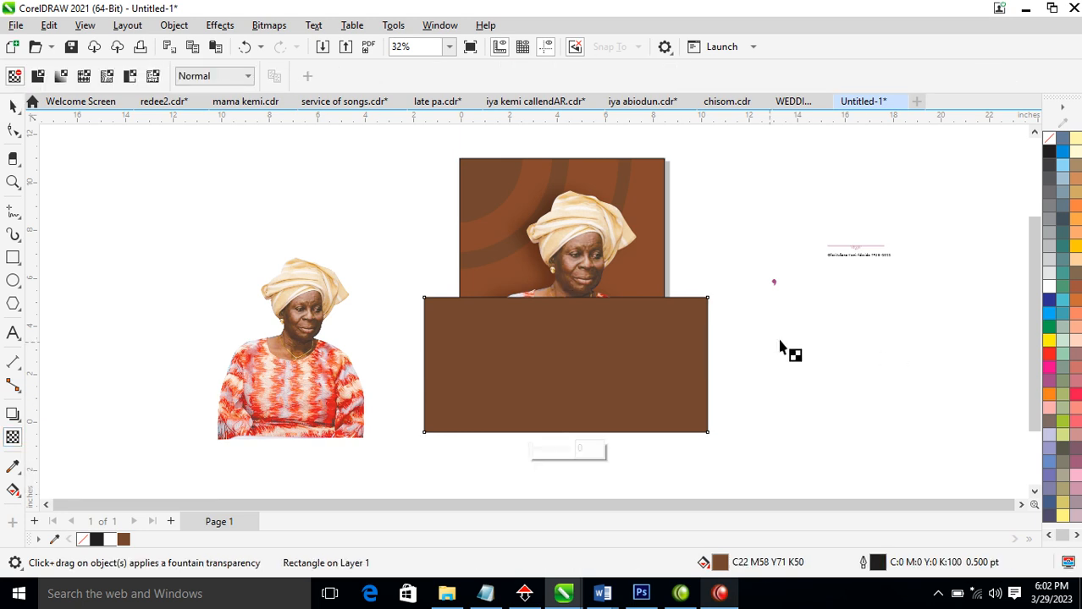
pyautogui.moveTo(570, 385); pyautogui.dragTo(574, 313)
pyautogui.moveTo(570, 384); pyautogui.dragTo(576, 378)
pyautogui.press('space')
pyautogui.moveTo(642, 367); pyautogui.dragTo(663, 414)
pyautogui.click(659, 319)
pyautogui.keyDown('ctrl'); pyautogui.click(590, 242); pyautogui.keyUp('ctrl')
# Copy the name-and-dates text onto the lower page, colour it white and enlarge it to about 5.03 inches wide
pyautogui.moveTo(868, 263); pyautogui.dragTo(569, 394)
pyautogui.rightClick(569, 396)
pyautogui.click(407, 272)
pyautogui.press('z')
pyautogui.moveTo(430, 314); pyautogui.dragTo(706, 436)
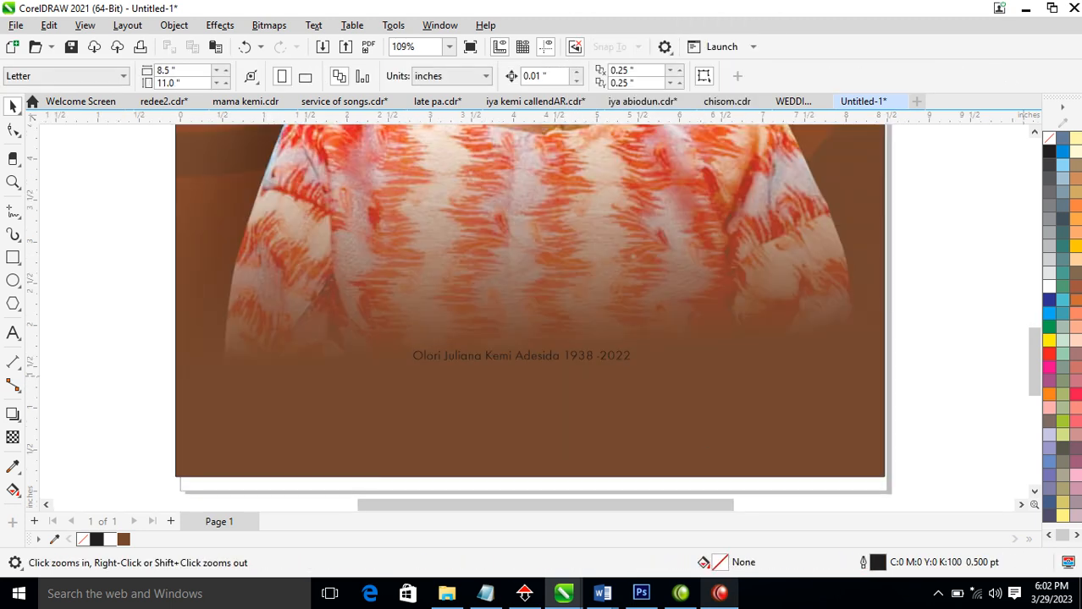
pyautogui.press('space')
pyautogui.click(575, 362)
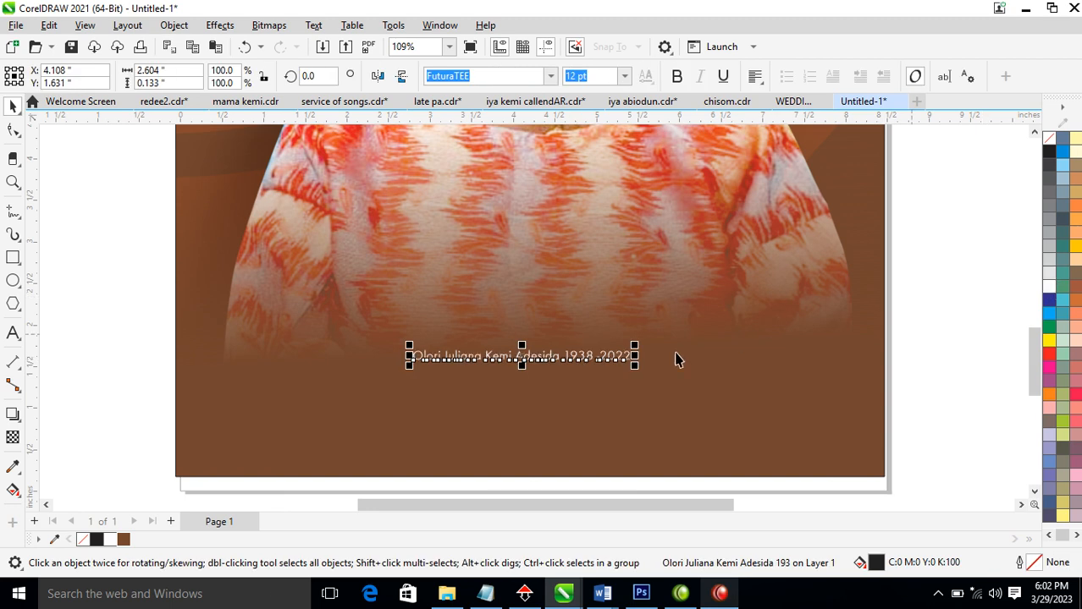
pyautogui.moveTo(636, 352); pyautogui.dragTo(841, 287)
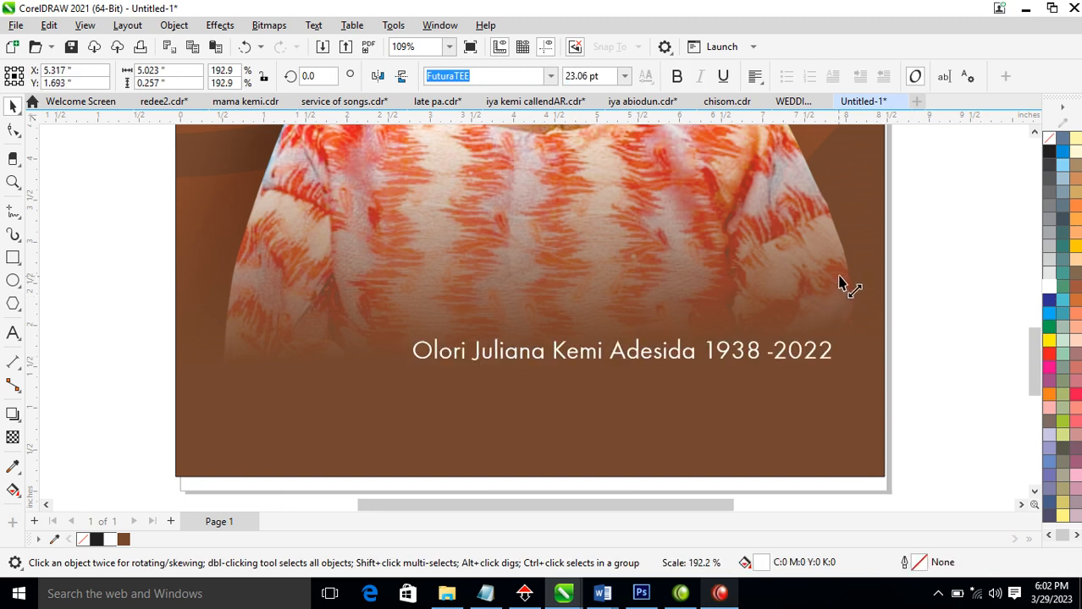
# Put the dates two lines below the name and break the text into separate objects
pyautogui.doubleClick(710, 348)
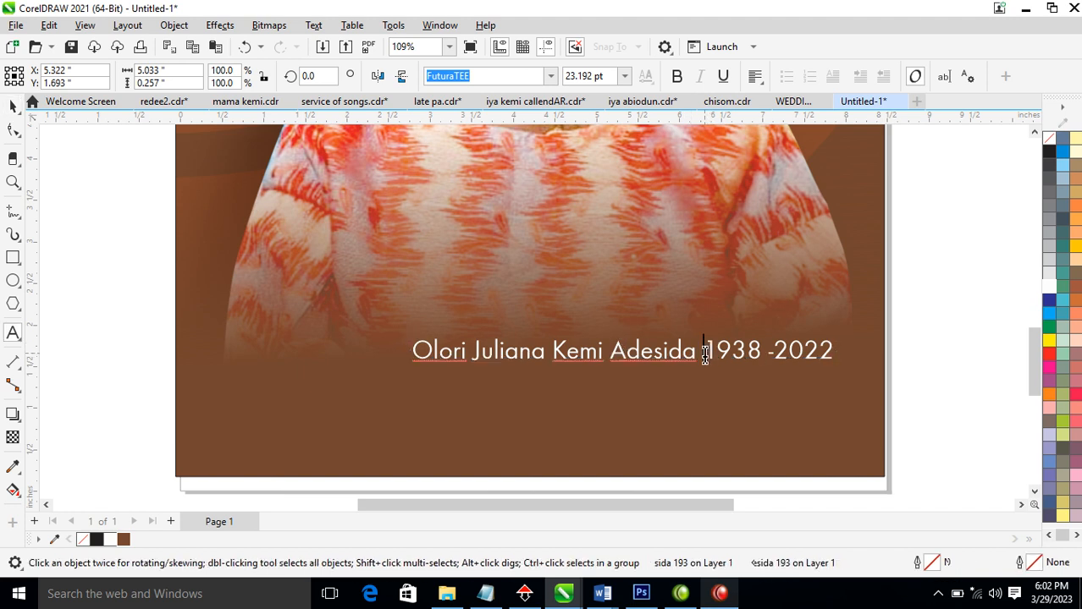
pyautogui.press('Return')
pyautogui.press('Return')
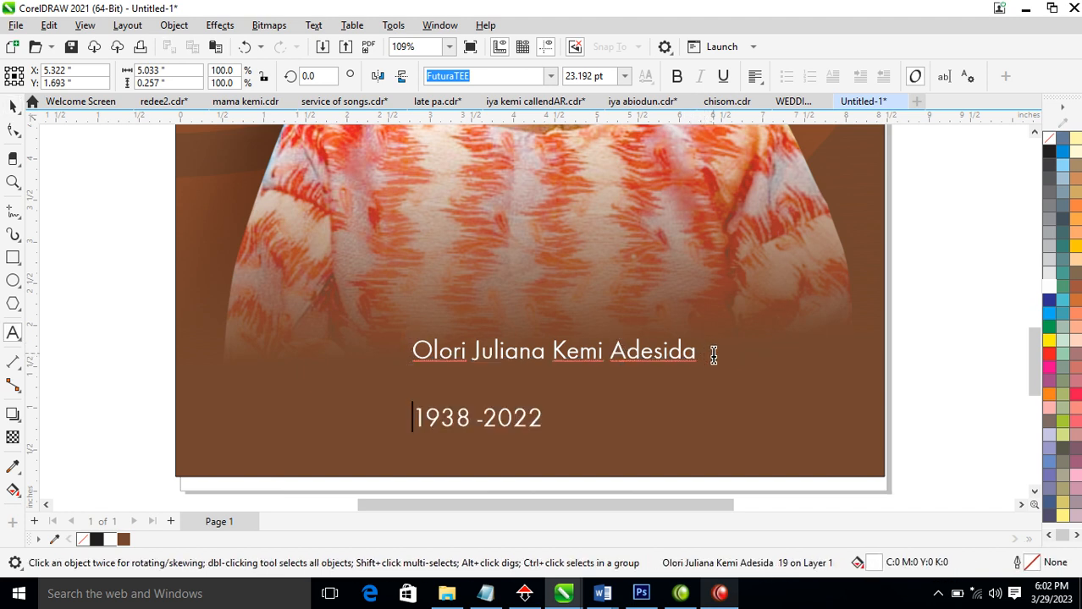
pyautogui.hotkey('ctrl', 'space')
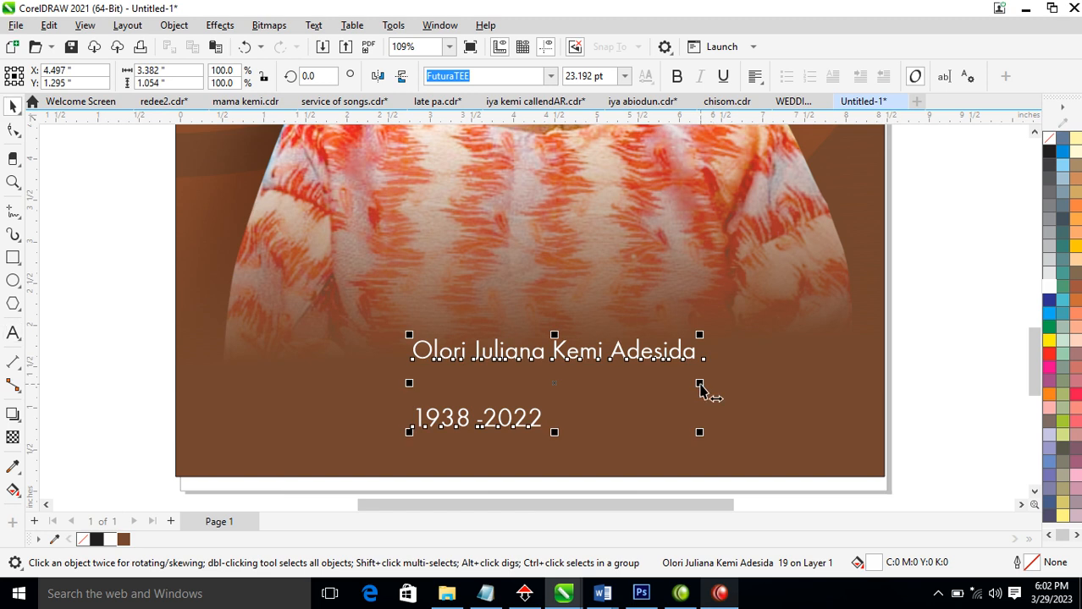
pyautogui.hotkey('ctrl', 'k')
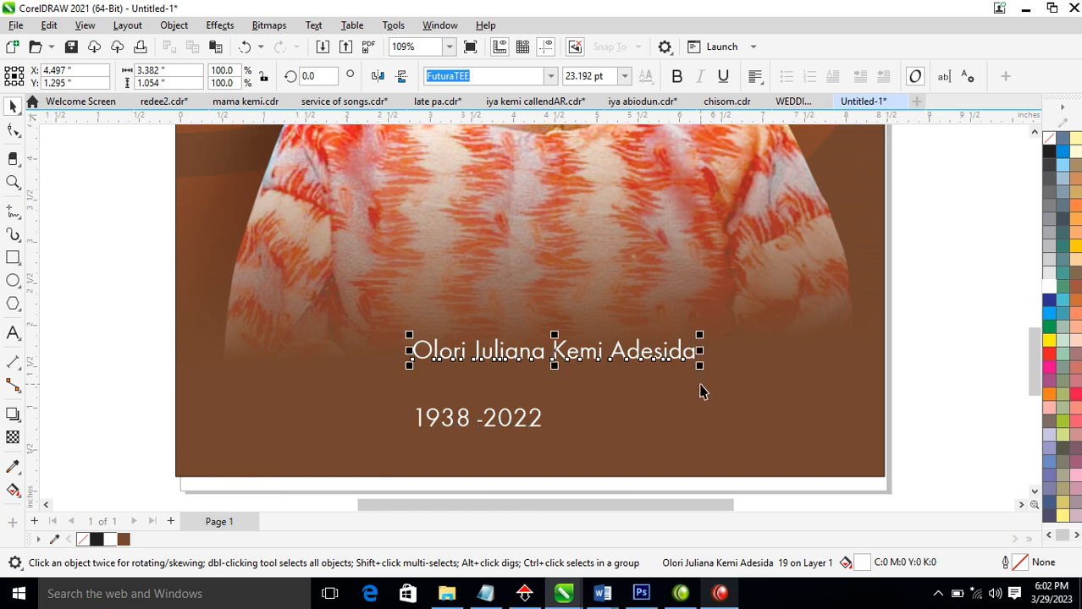
# Set the name line's font to Trajan Pro and move it up over the lower part of the dress
pyautogui.click(550, 76)
pyautogui.click(508, 165)
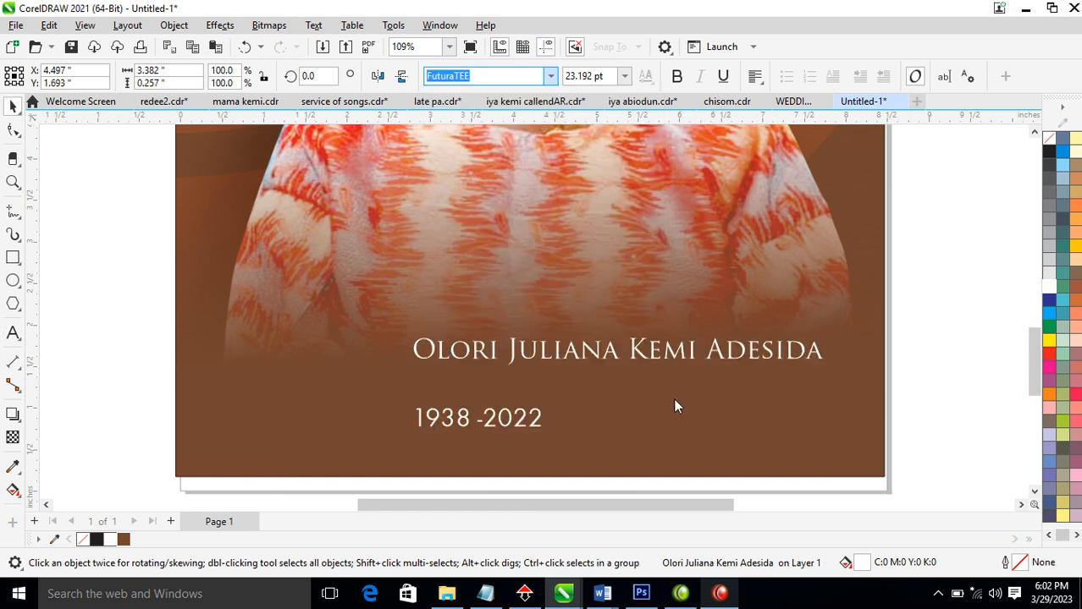
pyautogui.moveTo(634, 348); pyautogui.dragTo(638, 258)
# Split the name line into three lines for title, first name and remaining names, and break them into separate text objects
pyautogui.click(641, 258)
pyautogui.doubleClick(640, 258)
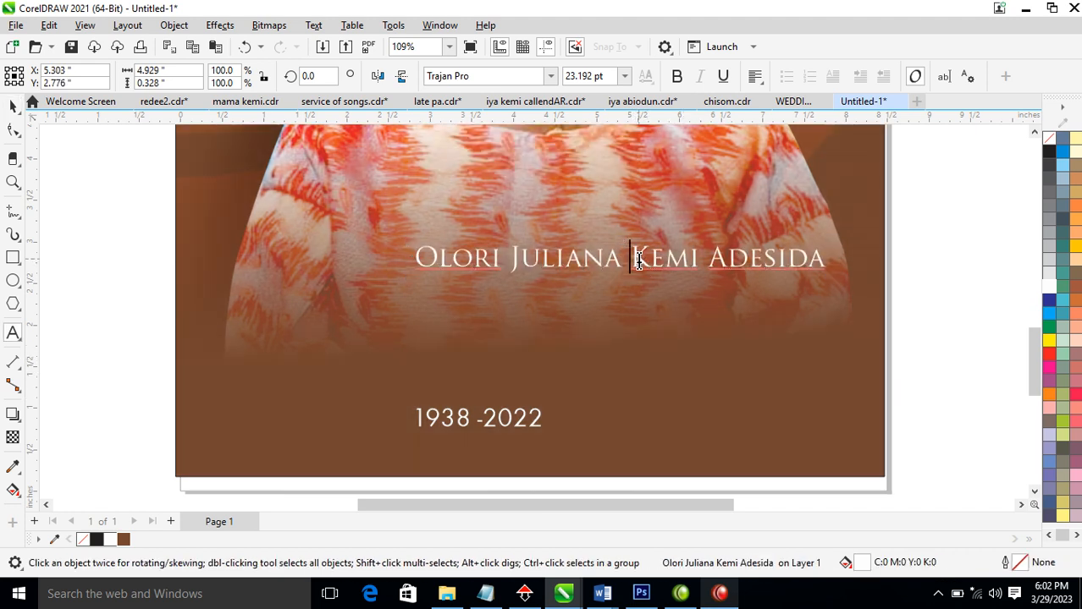
pyautogui.press('Return')
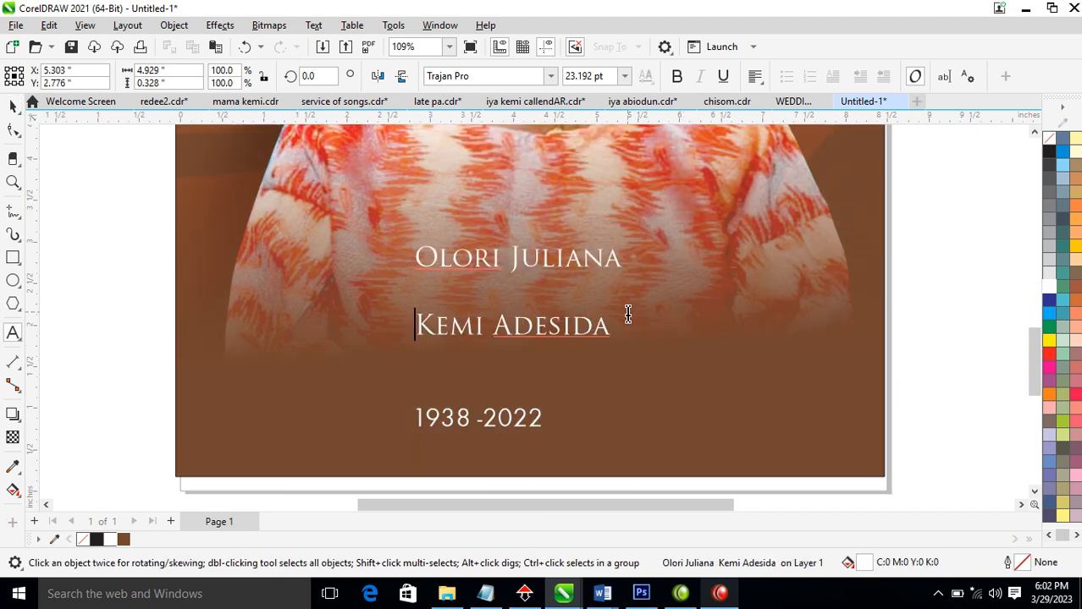
pyautogui.click(511, 263)
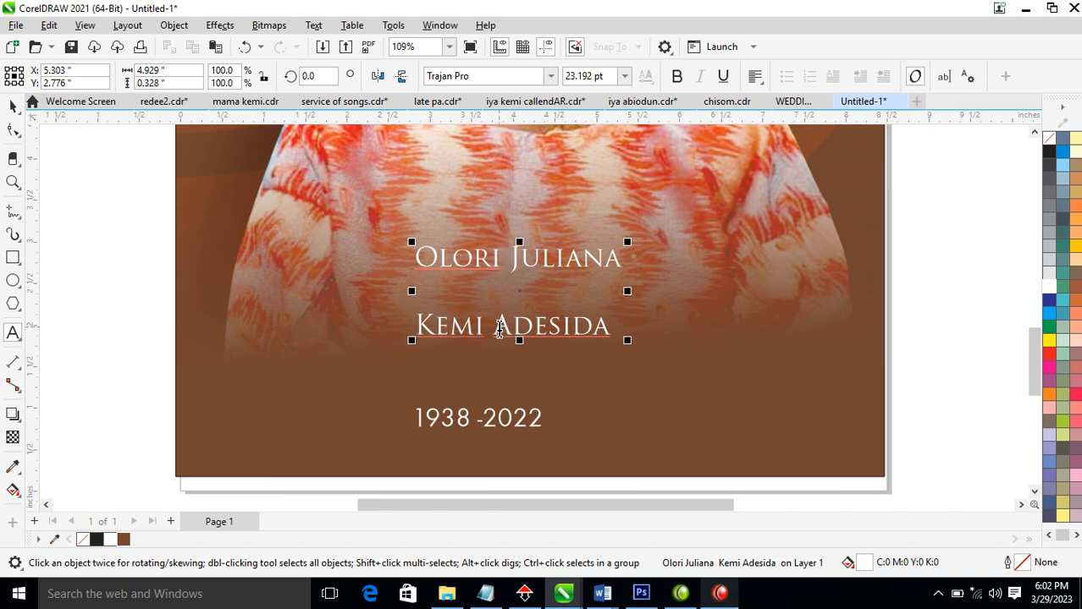
pyautogui.press('Return')
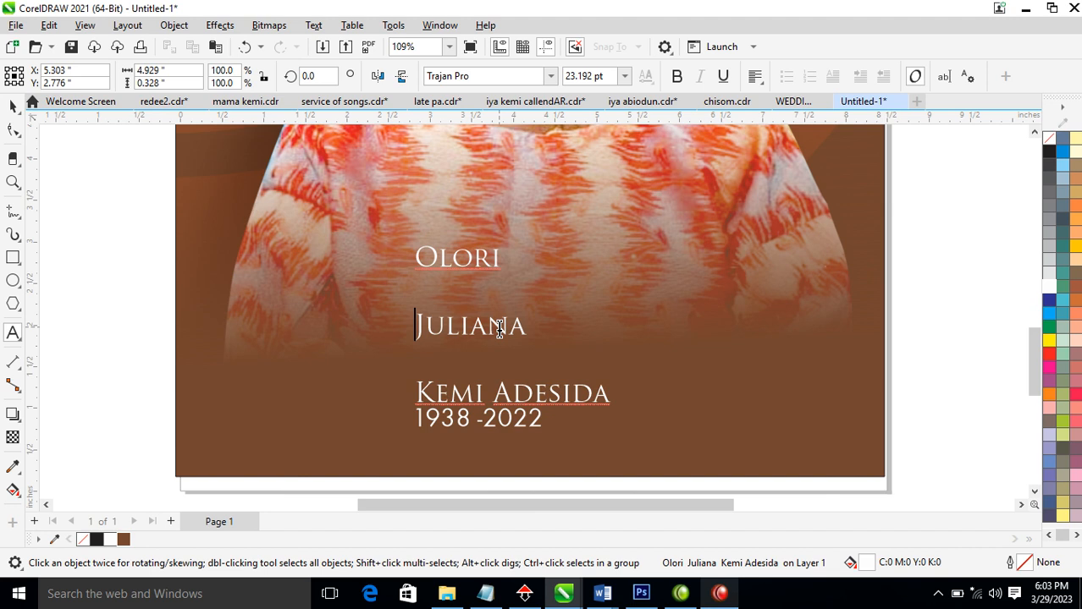
pyautogui.hotkey('ctrl', 'space')
pyautogui.hotkey('ctrl', 'k')
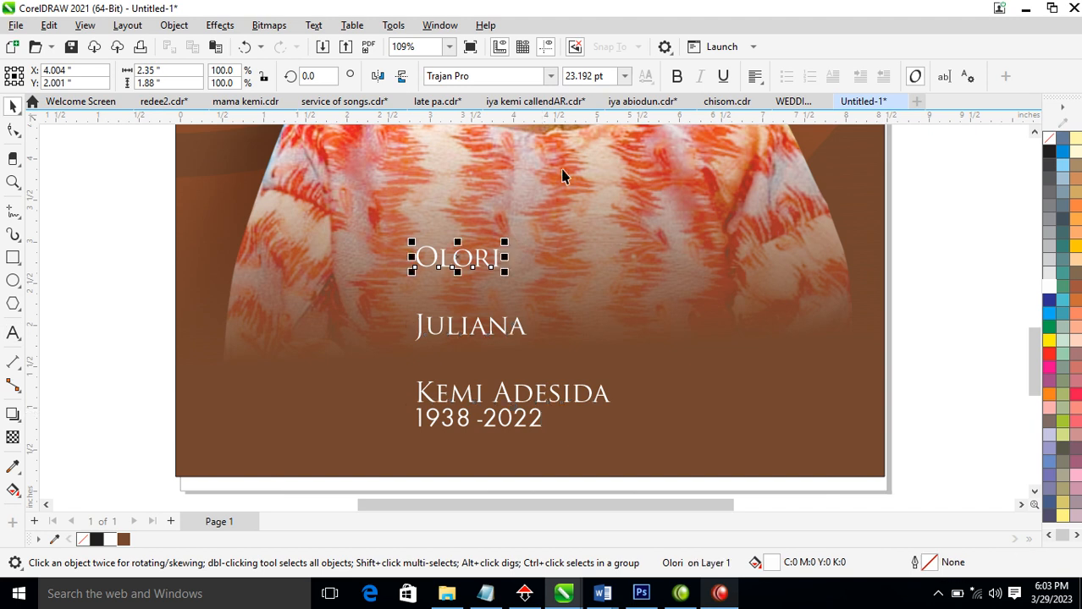
# Enlarge the first name to about 96.8 pt, set it in Hello Paris Sans Regular and position it between the other name lines
pyautogui.click(522, 334)
pyautogui.moveTo(532, 314); pyautogui.dragTo(850, 243)
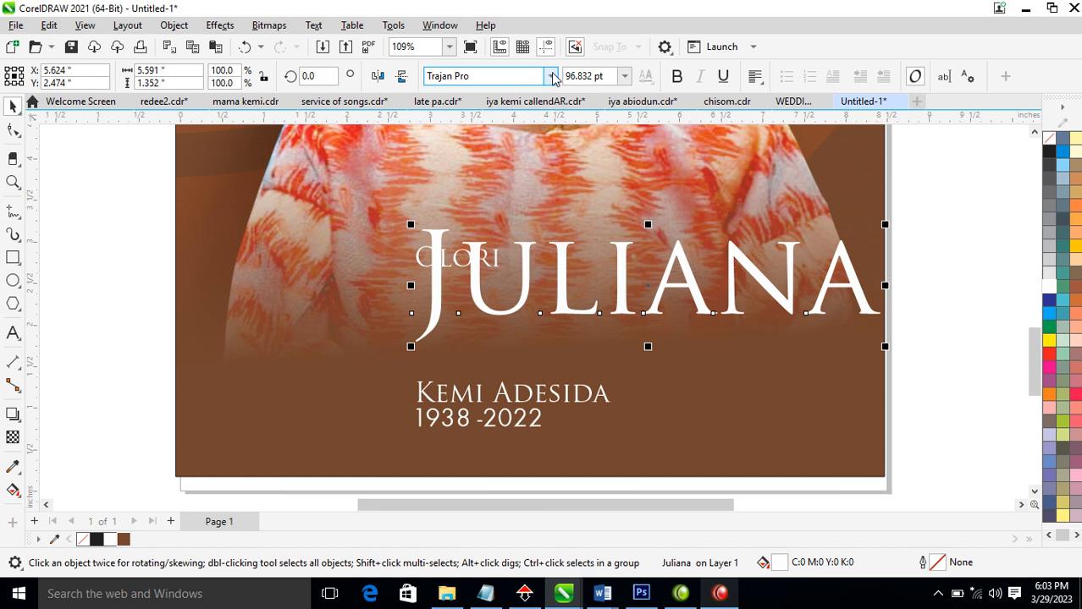
pyautogui.click(550, 75)
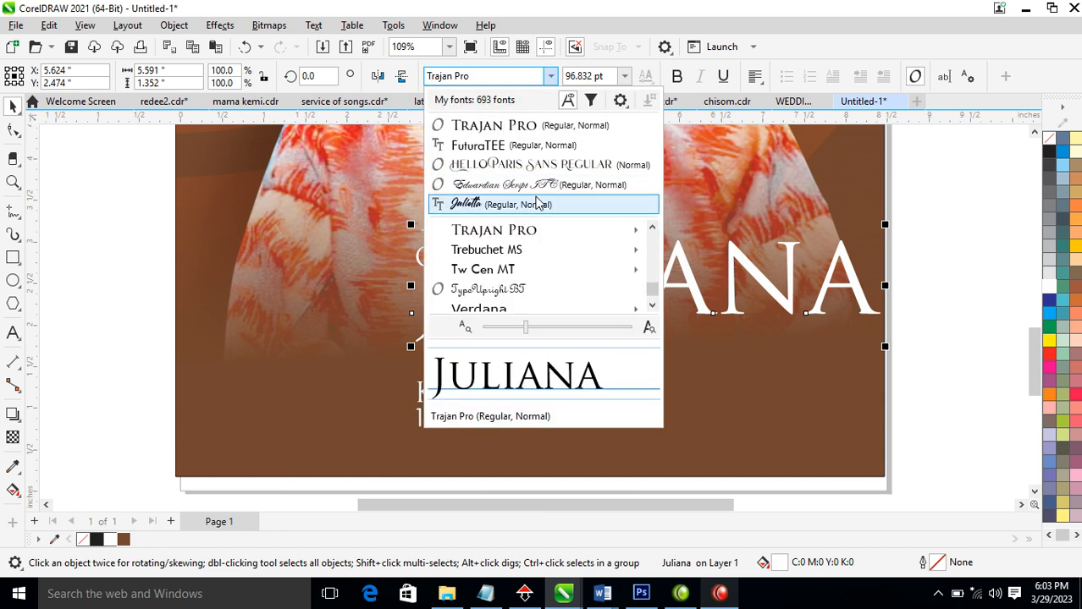
pyautogui.click(533, 165)
pyautogui.moveTo(638, 300); pyautogui.dragTo(594, 321)
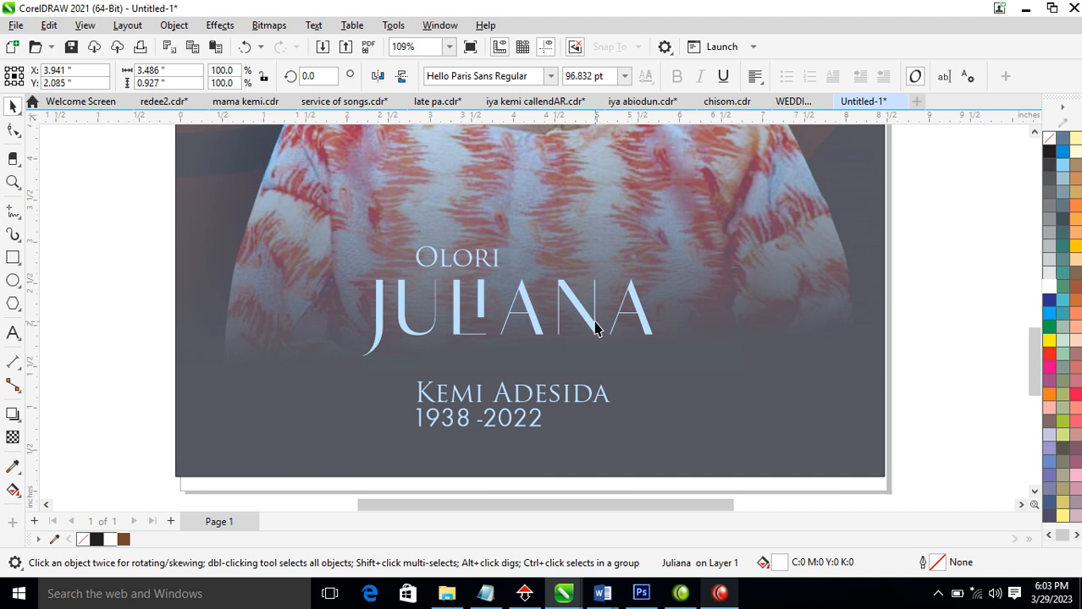
# Give the large first name a white outline 2 points wide
pyautogui.rightClick(1050, 288)
pyautogui.click(1011, 293)
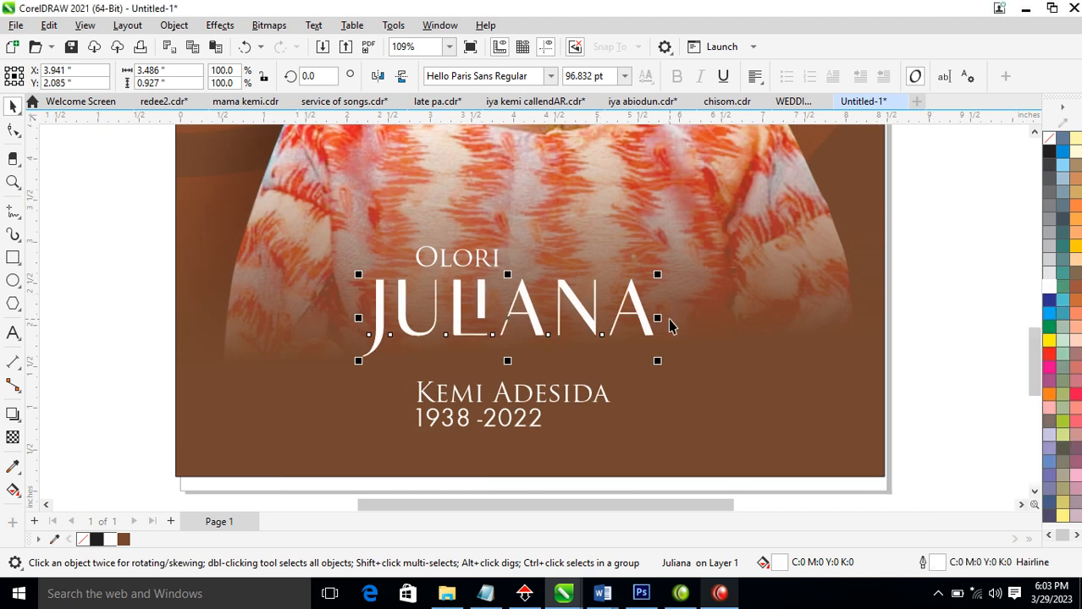
pyautogui.press('F12')
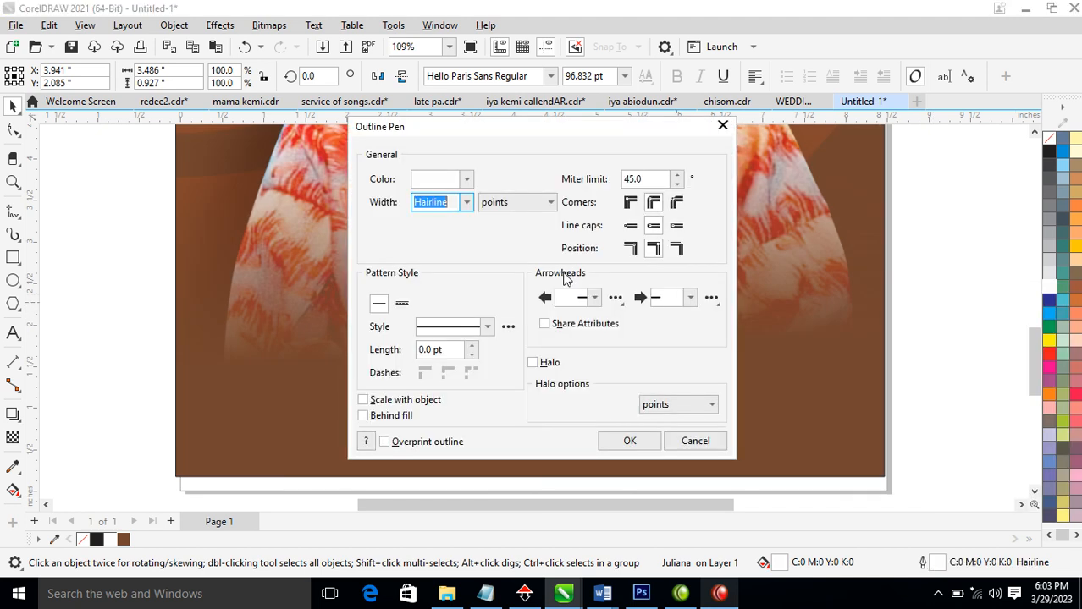
pyautogui.write('2')
pyautogui.press('Return')
# Position the title just above and the remaining names just below the large first name, and make both lines bold
pyautogui.moveTo(495, 266); pyautogui.dragTo(544, 260)
pyautogui.click(679, 78)
pyautogui.moveTo(591, 403); pyautogui.dragTo(582, 369)
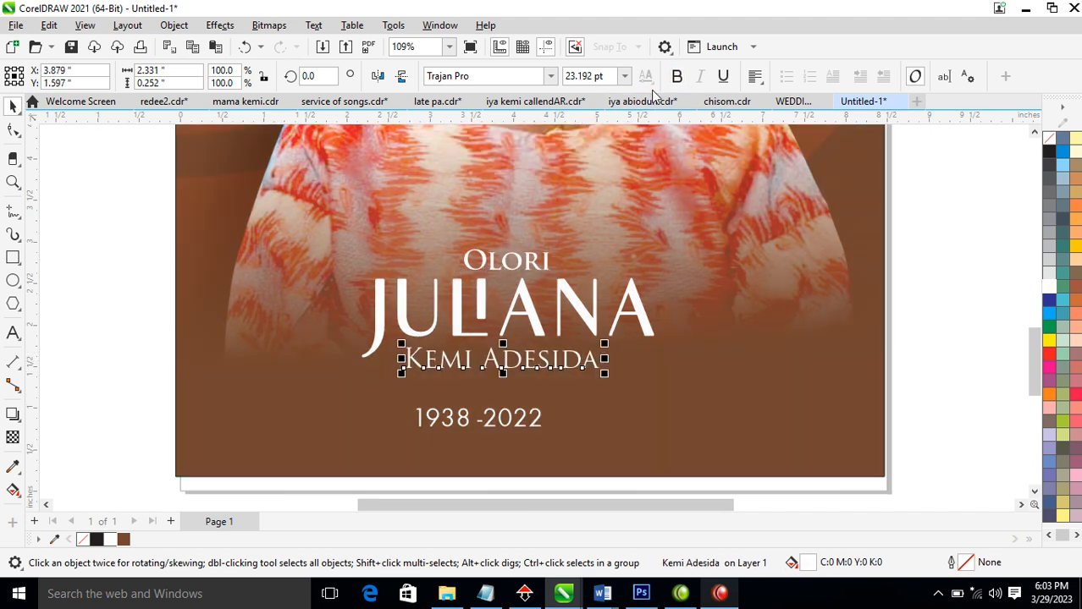
pyautogui.click(676, 76)
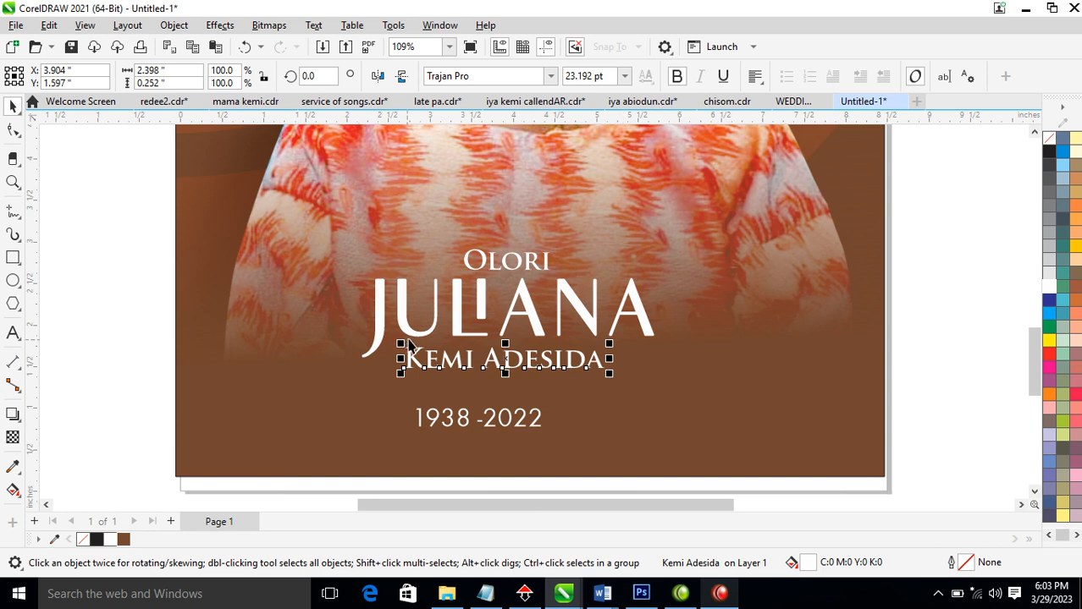
# Place a copy of the ornamental divider between the name and the dates and colour it white
pyautogui.scroll(-5, 677, 279)
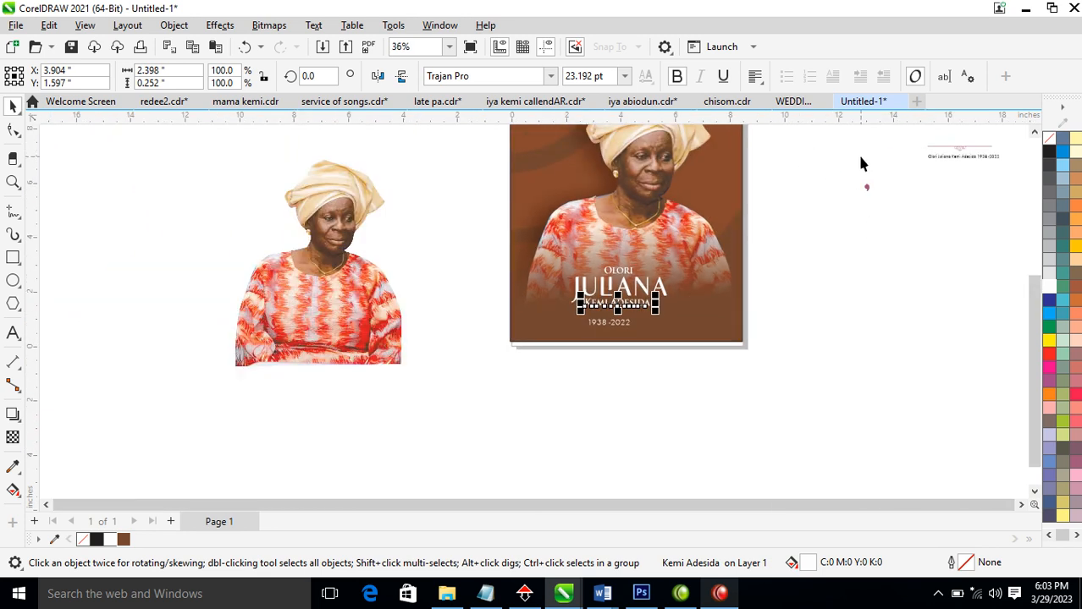
pyautogui.moveTo(961, 155); pyautogui.dragTo(618, 319)
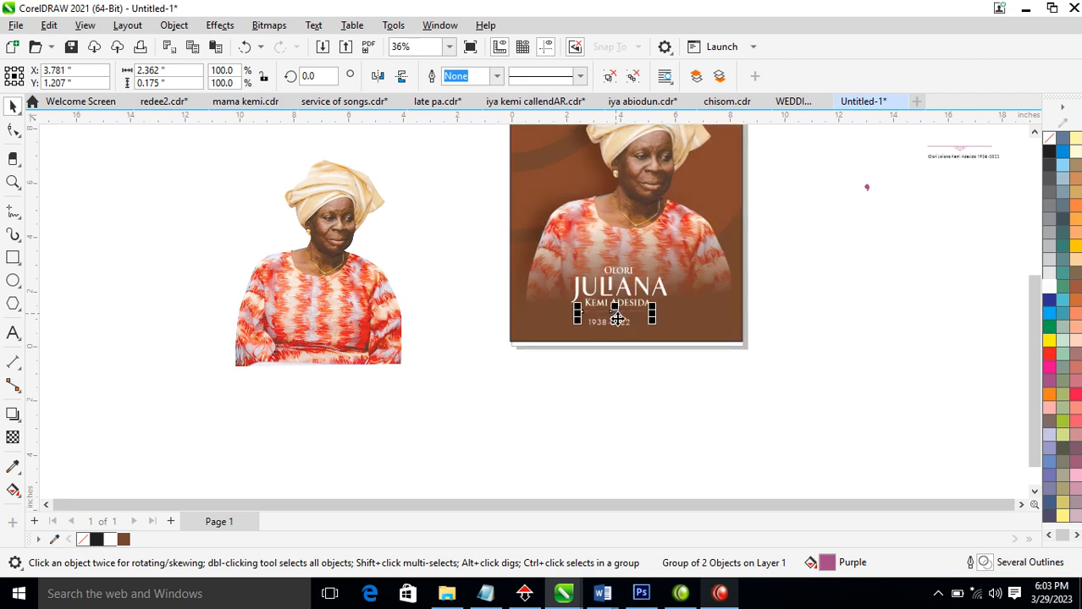
pyautogui.click(1051, 290)
pyautogui.press('z')
pyautogui.moveTo(535, 272); pyautogui.dragTo(752, 360)
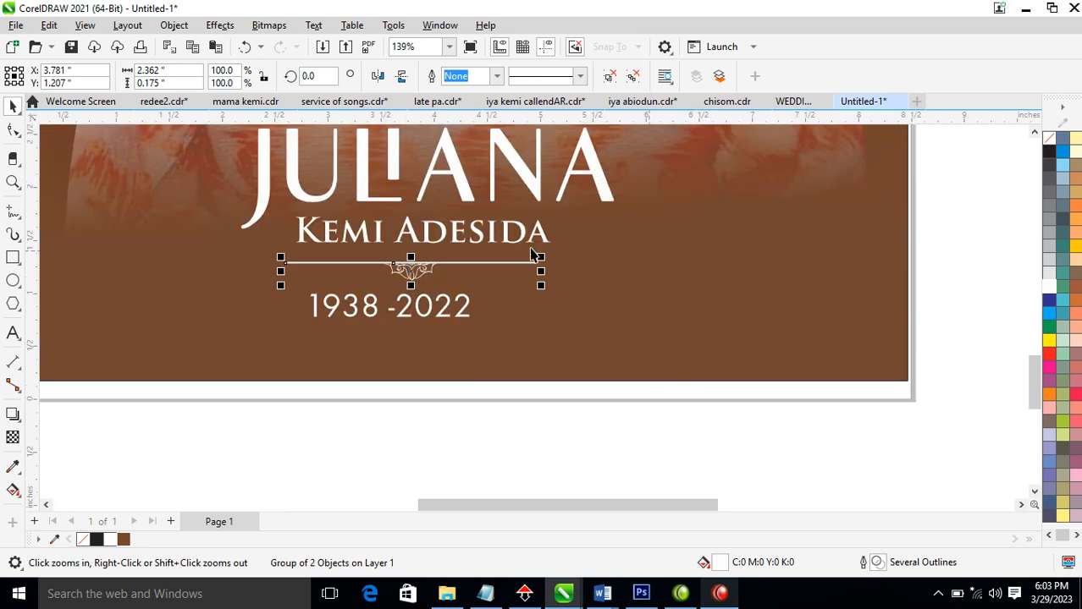
# Centre-align the name lines, divider and dates with each other and enlarge them together to about 5.21 inches wide
pyautogui.scroll(-3, 541, 246)
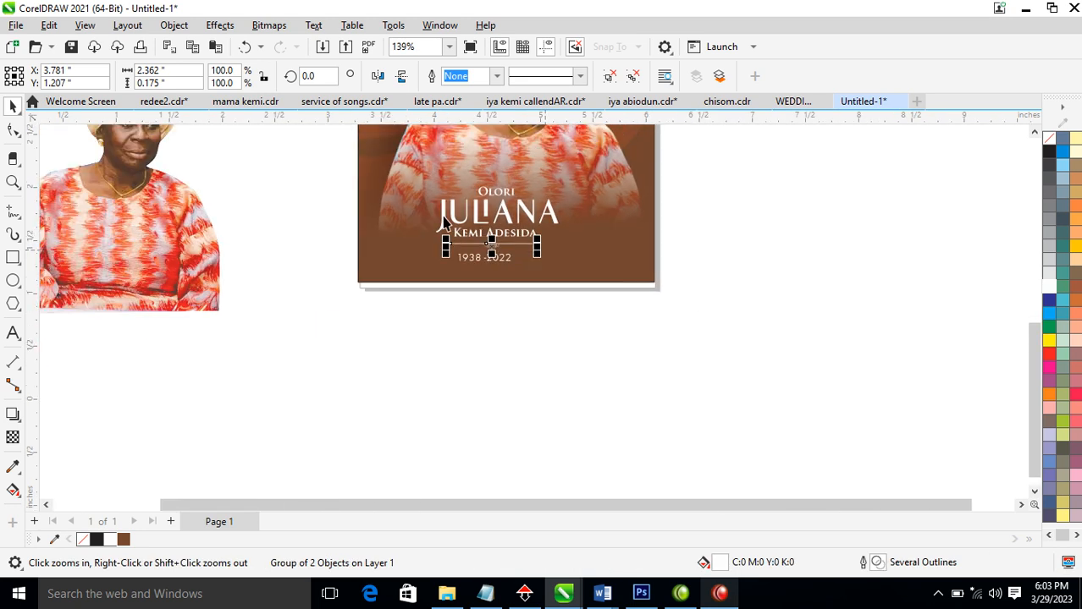
pyautogui.press('space')
pyautogui.moveTo(285, 154); pyautogui.dragTo(636, 284)
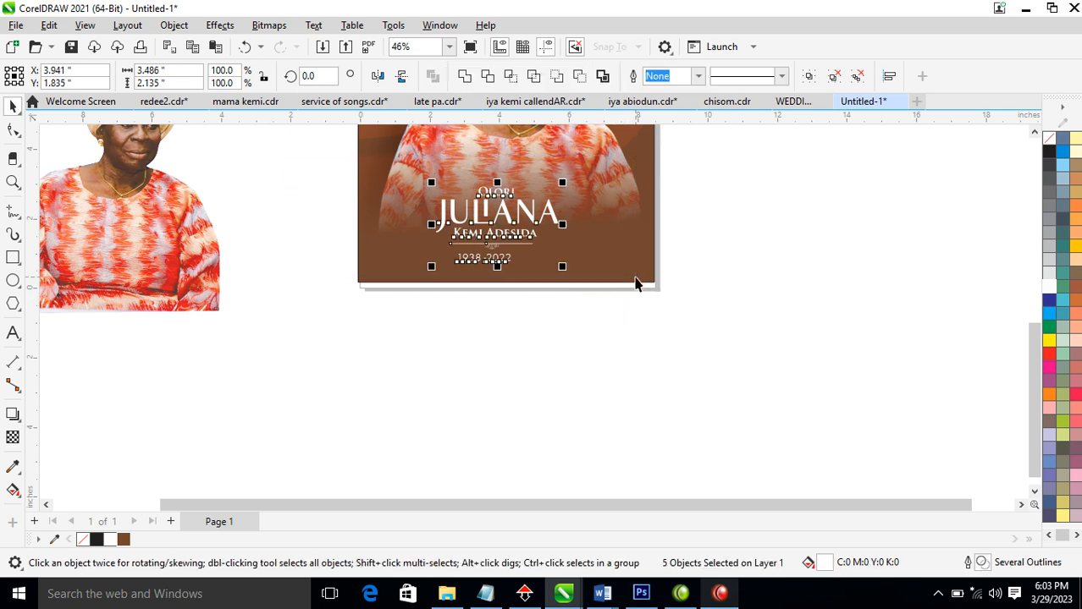
pyautogui.press('c')
pyautogui.moveTo(563, 185); pyautogui.dragTo(623, 148)
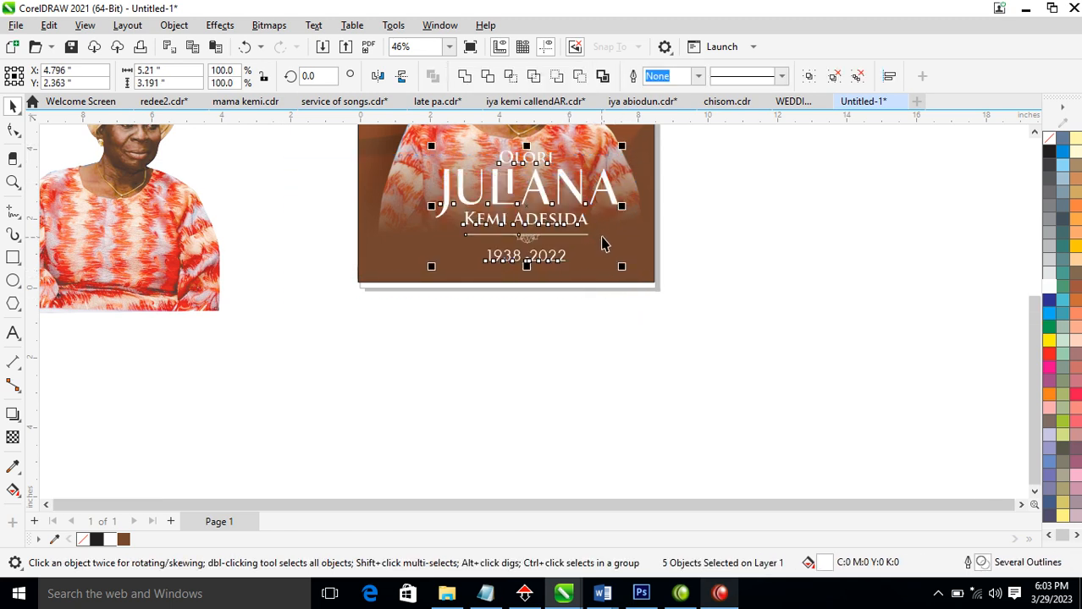
# Centre the whole name, divider and dates block horizontally on the page
pyautogui.scroll(-3, 604, 240)
pyautogui.press('F2')
pyautogui.moveTo(441, 252); pyautogui.dragTo(665, 106)
pyautogui.keyDown('shift'); pyautogui.click(632, 317); pyautogui.keyUp('shift')
pyautogui.click(748, 316)
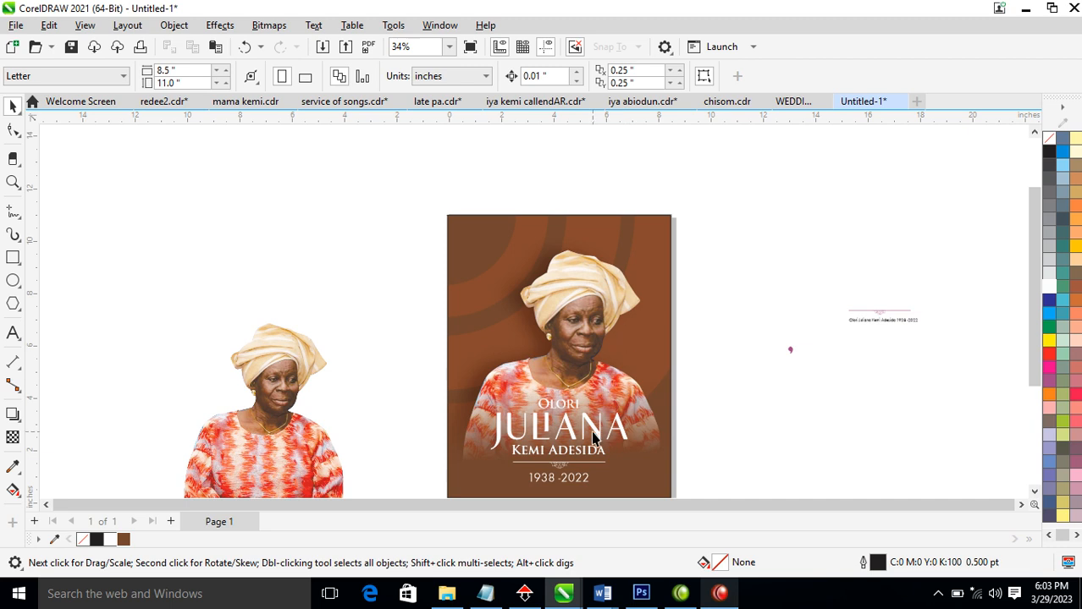
# Place a copy of the lower name line at the top of the page and retype it as LEGENDARY MOMENTS on two lines
pyautogui.moveTo(598, 457); pyautogui.dragTo(604, 243)
pyautogui.doubleClick(603, 243)
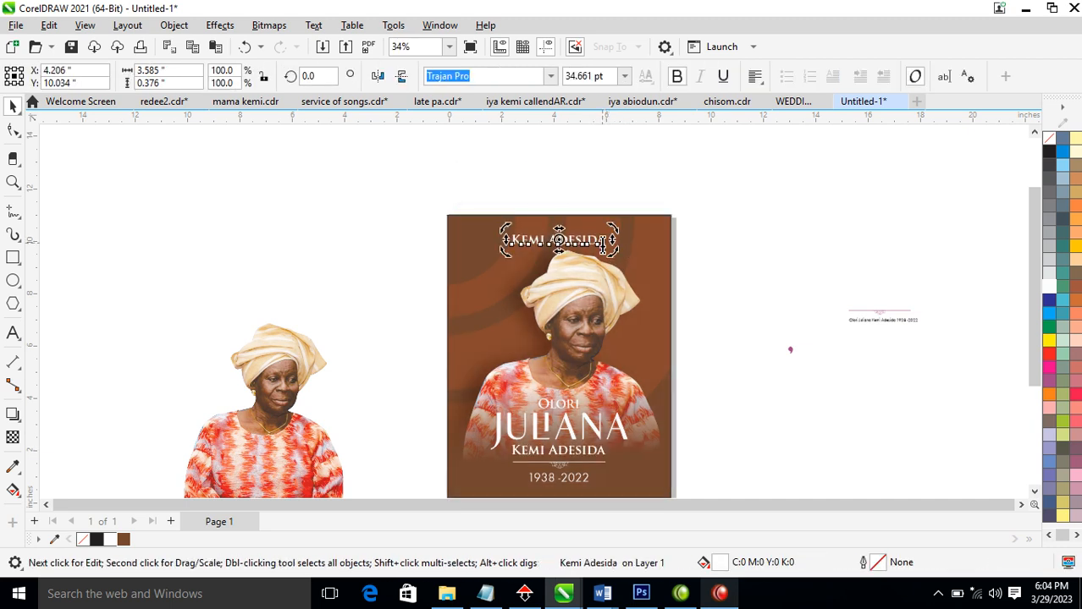
pyautogui.hotkey('ctrl', 'a')
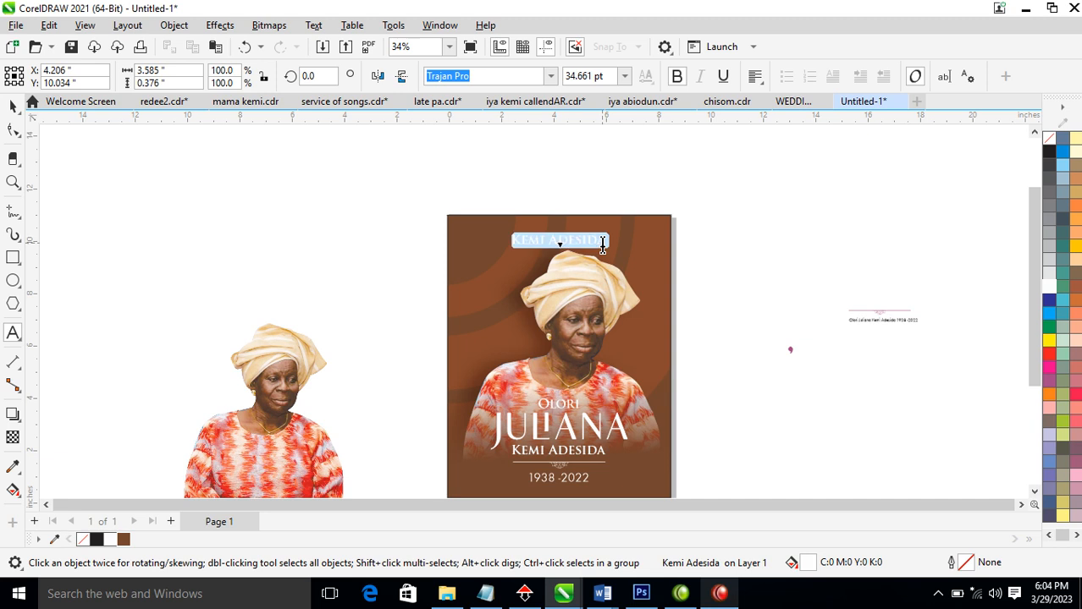
pyautogui.write('LEGENDARY')
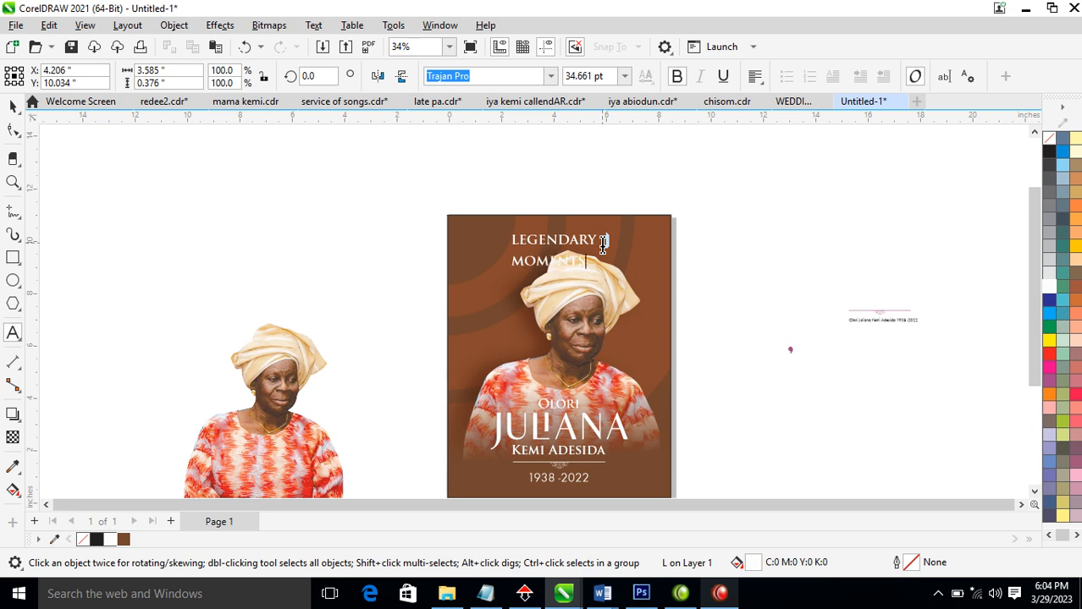
pyautogui.hotkey('ctrl', 'space')
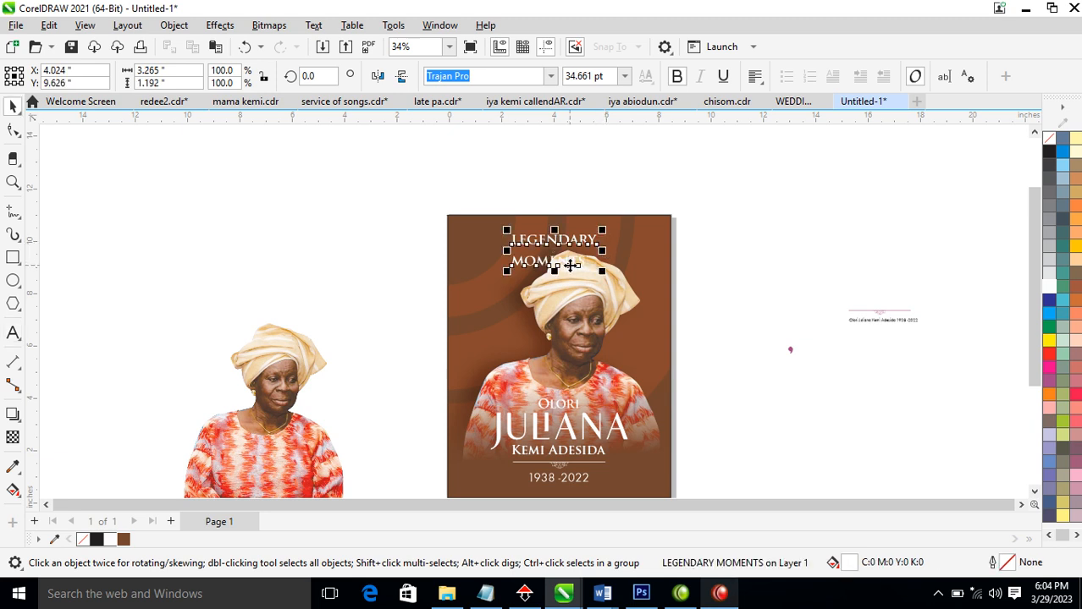
# Split the two-line heading into separate text lines and restyle LEGENDARY in Hello Paris Sans Regular at about 74 pt
pyautogui.hotkey('ctrl', 'k')
pyautogui.moveTo(602, 251); pyautogui.dragTo(656, 276)
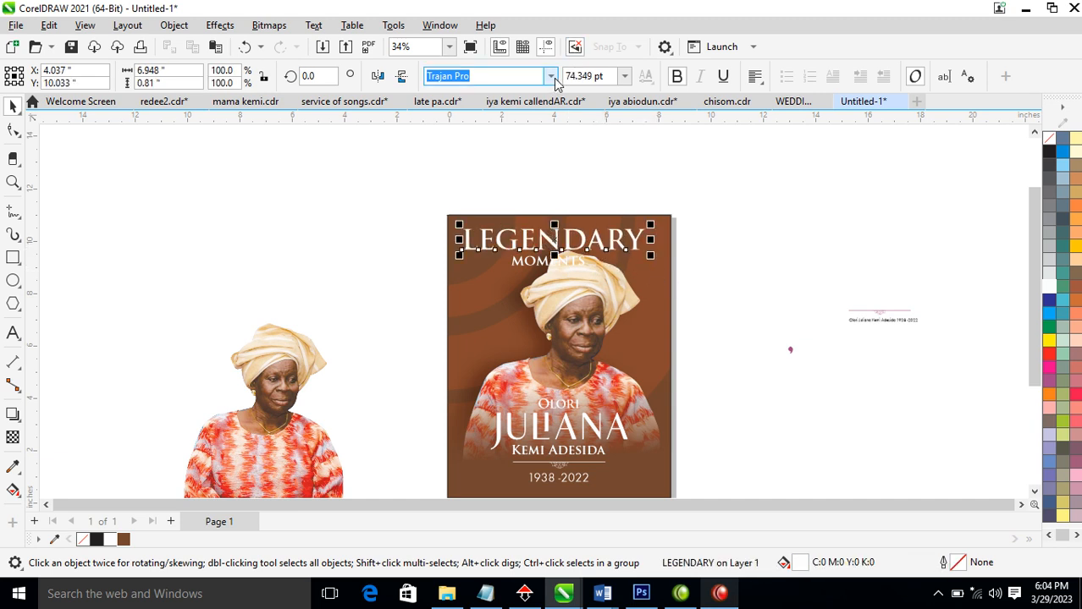
pyautogui.click(550, 76)
pyautogui.click(523, 127)
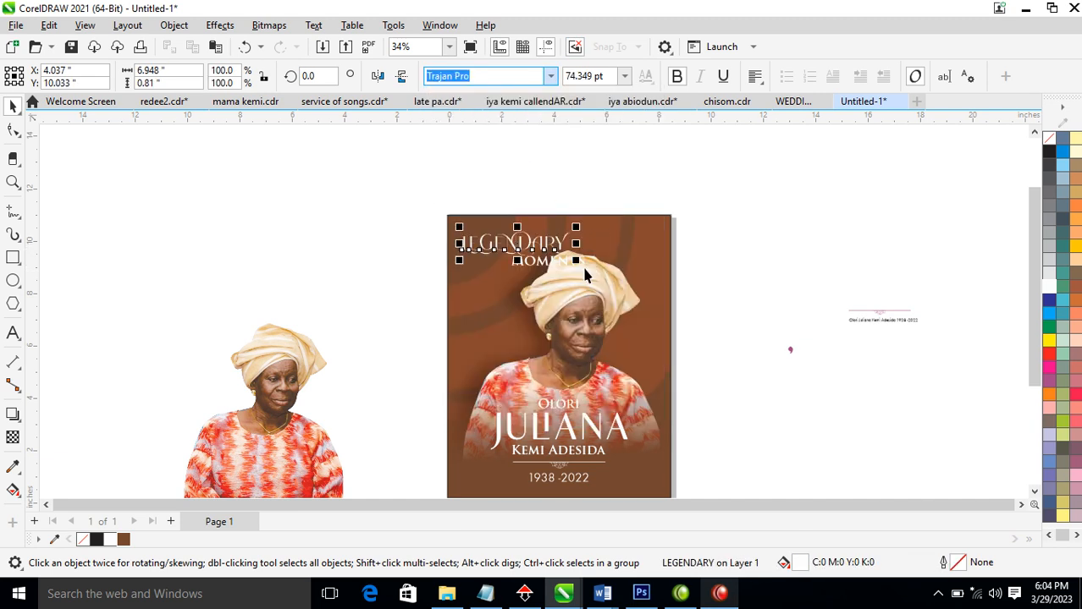
# Apply Sentence case to the letters of LEGENDARY after the initial L
pyautogui.press('z')
pyautogui.moveTo(434, 217); pyautogui.dragTo(755, 322)
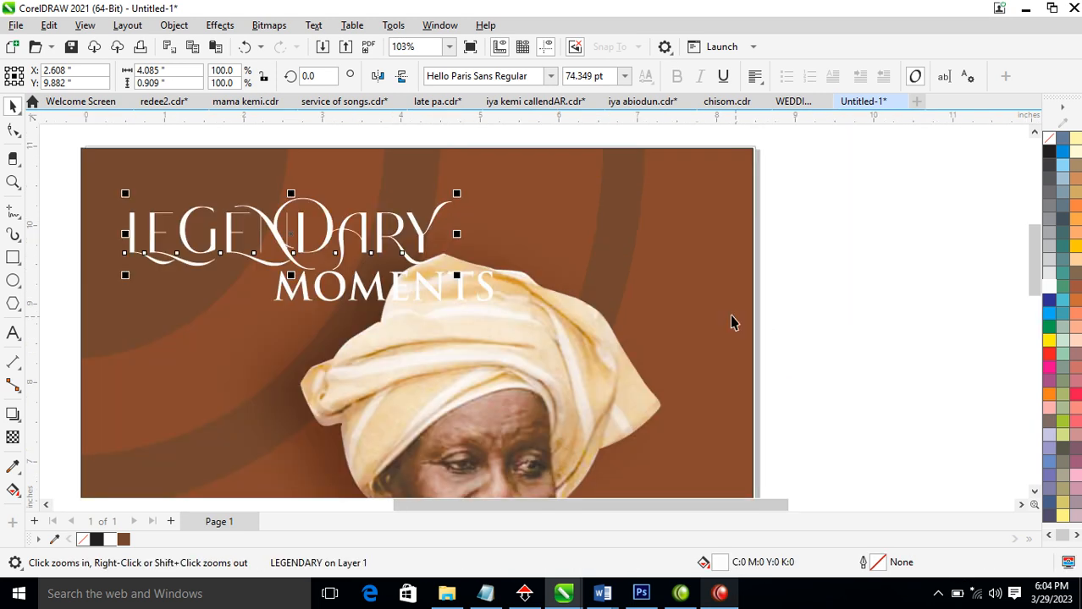
pyautogui.doubleClick(152, 235)
pyautogui.moveTo(148, 230); pyautogui.dragTo(581, 239)
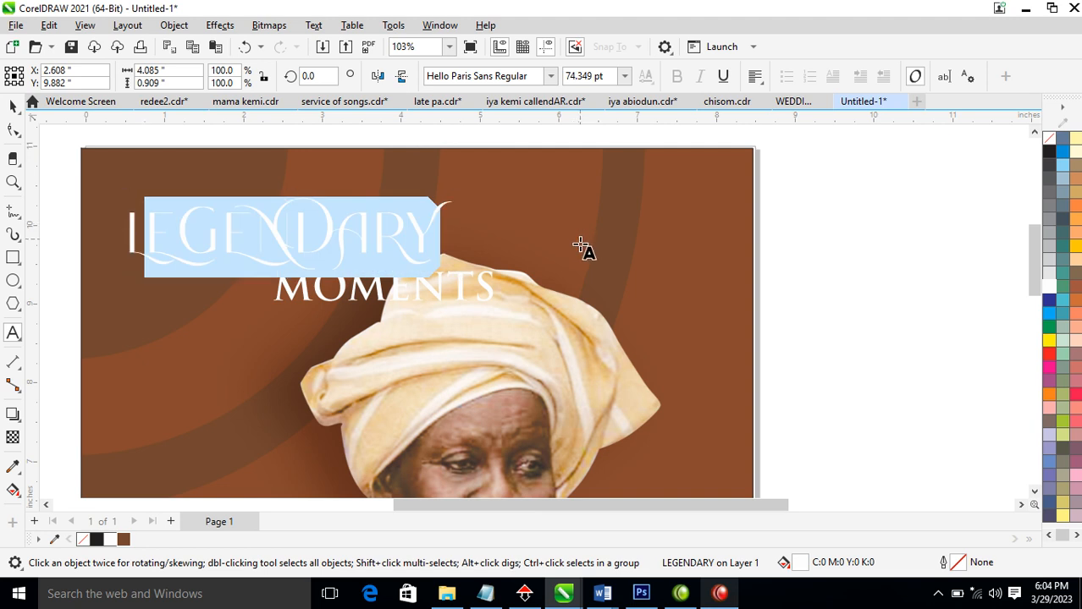
pyautogui.hotkey('shift', 'F3')
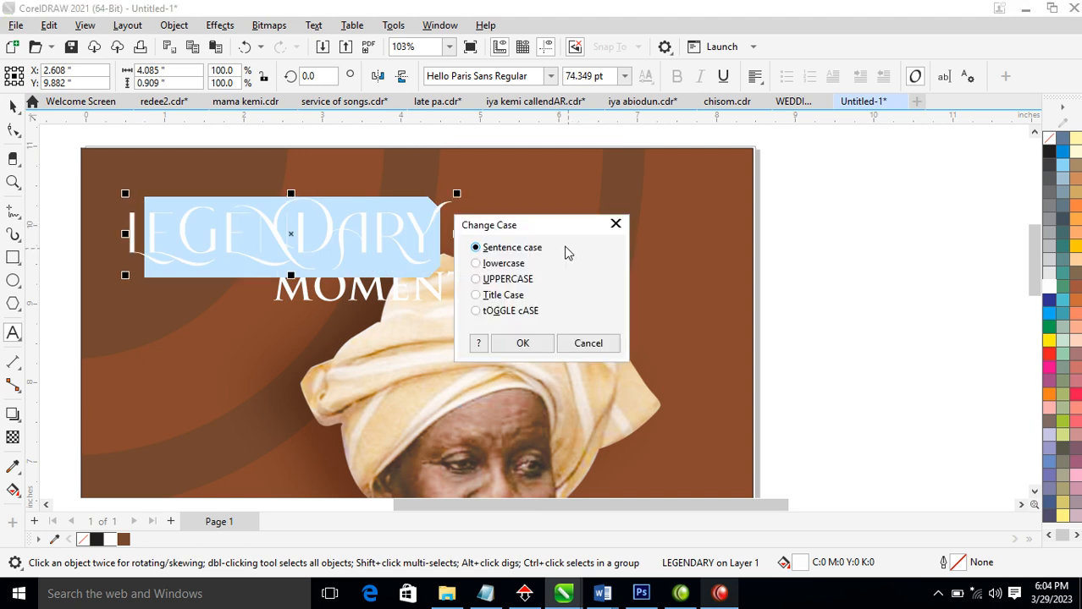
pyautogui.click(523, 344)
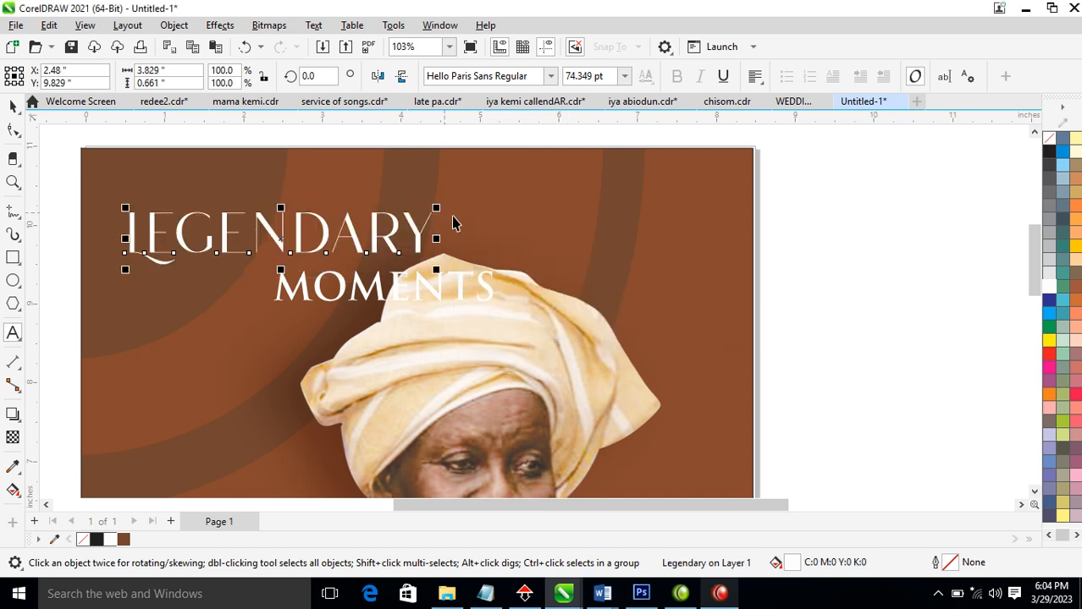
# Outline LEGENDARY in white, enlarge it to about 7.35 inches wide and fit MOMENTS, about 1.7 inches wide, beneath its last letters
pyautogui.rightClick(1028, 297)
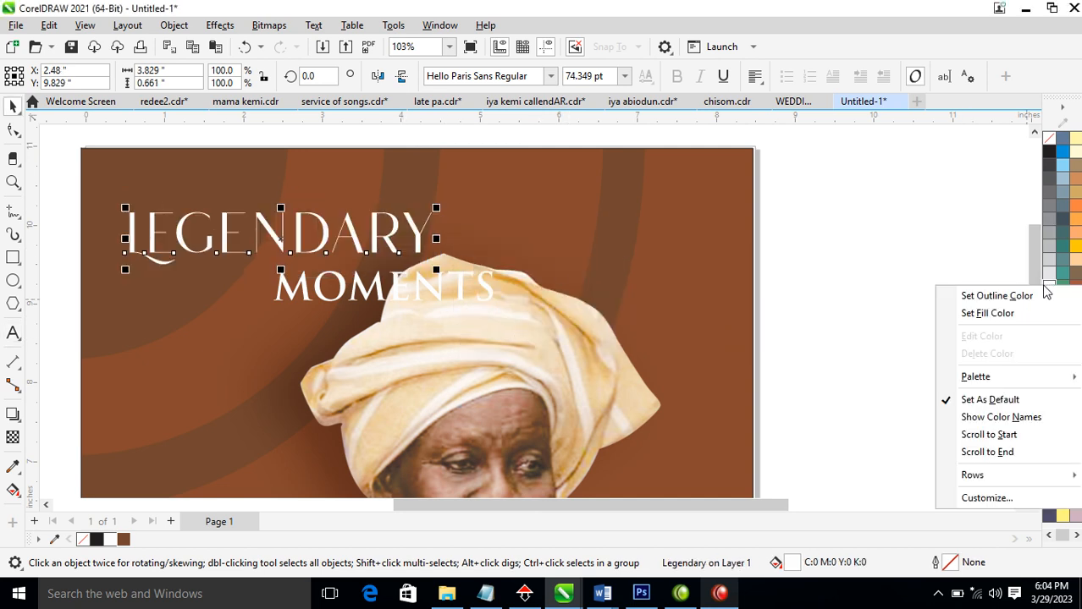
pyautogui.click(996, 301)
pyautogui.moveTo(501, 200); pyautogui.dragTo(692, 220)
pyautogui.moveTo(488, 293); pyautogui.dragTo(699, 287)
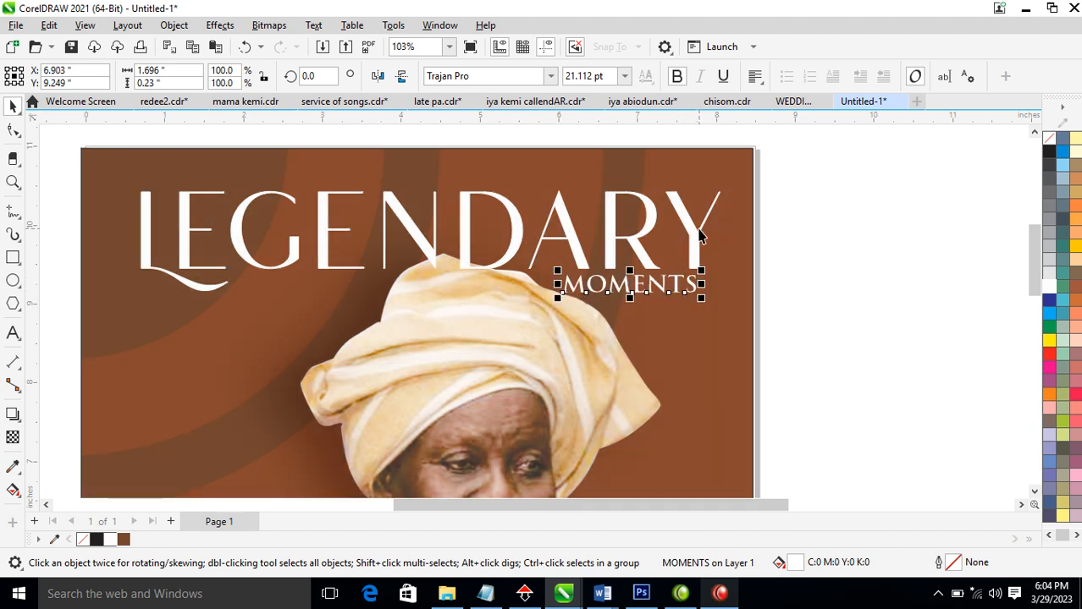
# Group the two heading words, PowerClip them inside the page background and shift them slightly up and to the right
pyautogui.keyDown('shift'); pyautogui.click(699, 230); pyautogui.keyUp('shift')
pyautogui.hotkey('ctrl', 'g')
pyautogui.moveTo(698, 230); pyautogui.dragTo(709, 179)
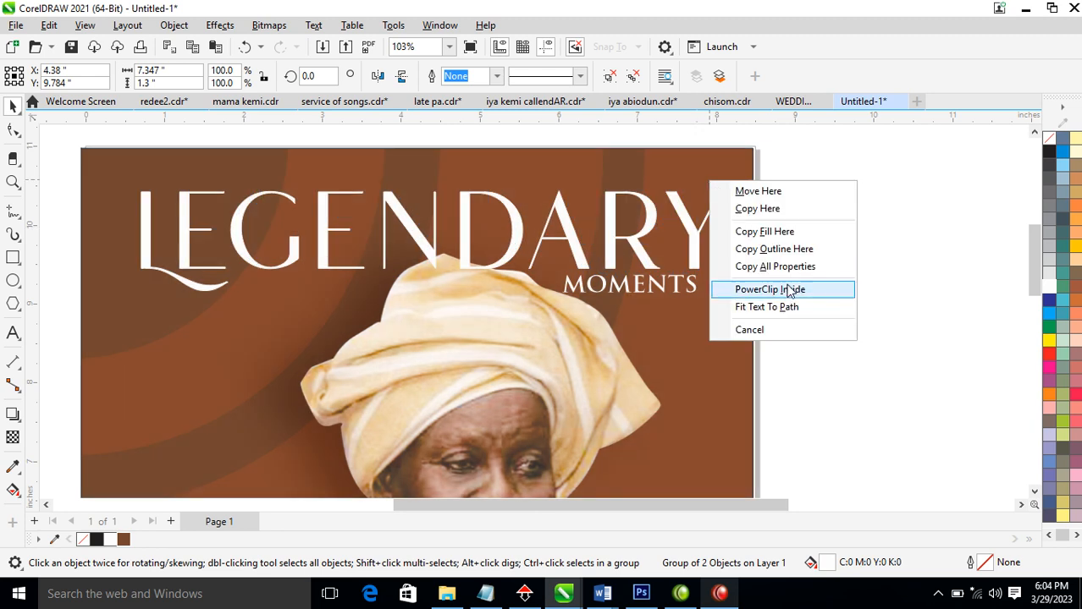
pyautogui.click(791, 288)
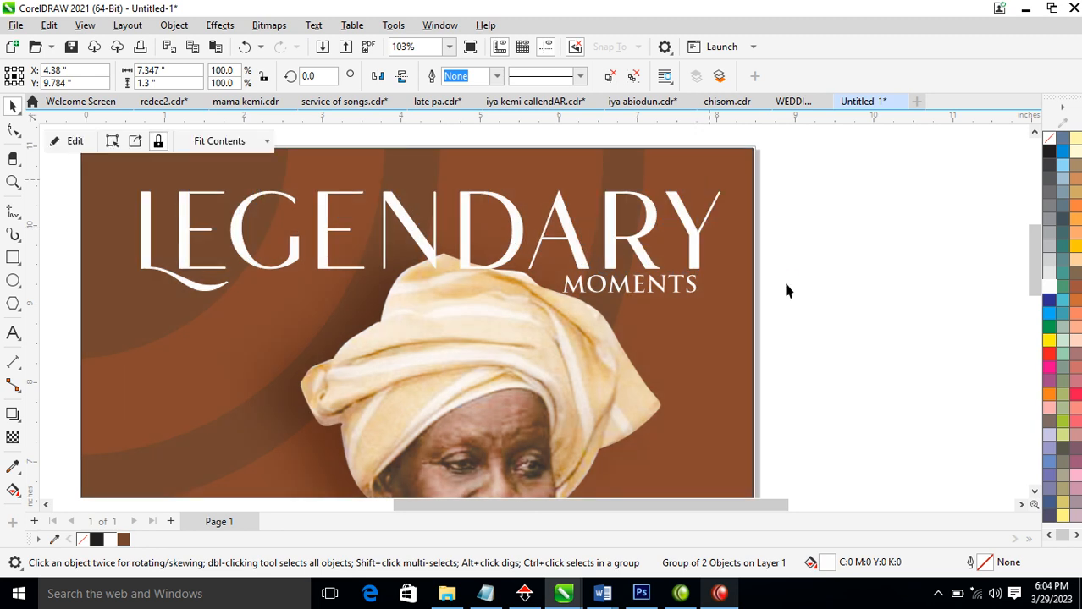
pyautogui.keyDown('ctrl'); pyautogui.click(708, 186); pyautogui.keyUp('ctrl')
pyautogui.moveTo(708, 185); pyautogui.dragTo(703, 230)
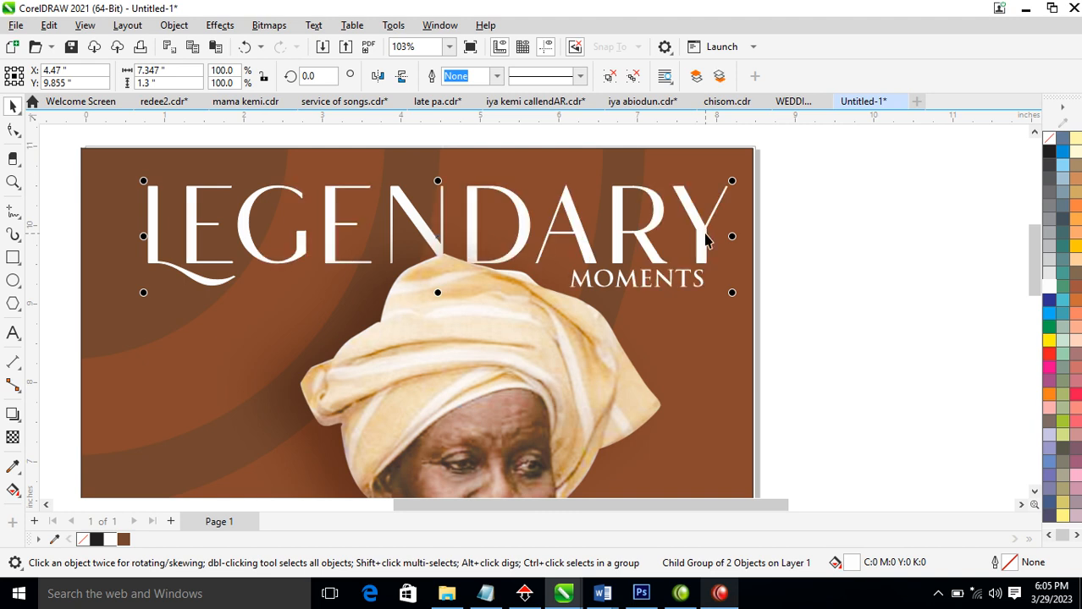
# Scale the clipped LEGENDARY MOMENTS heading down proportionally and adjust its position near the top of the page
pyautogui.scroll(-4, 709, 202)
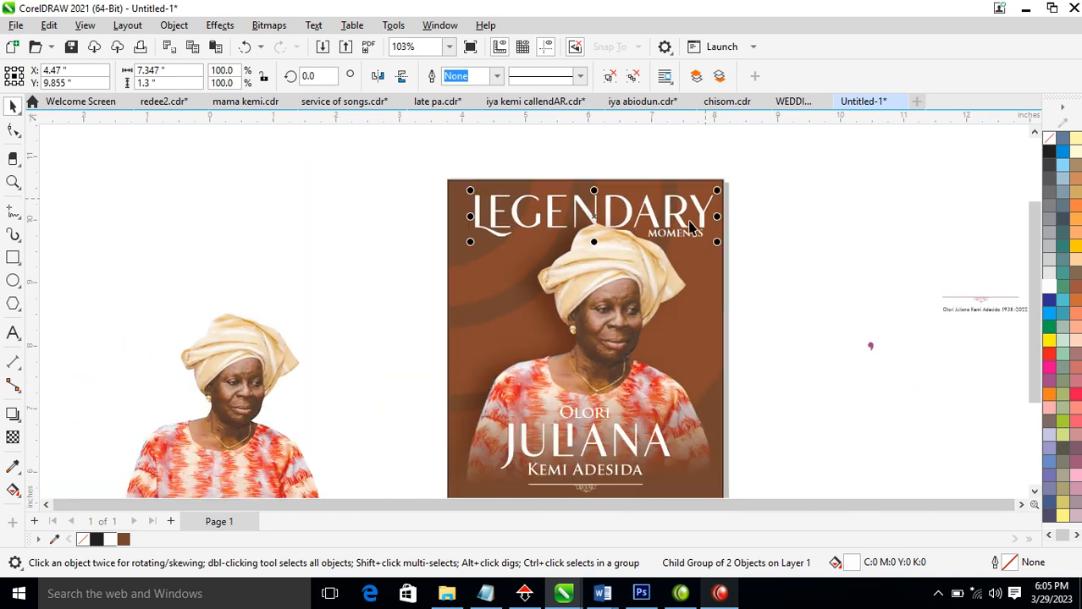
pyautogui.press('z')
pyautogui.moveTo(500, 180); pyautogui.dragTo(780, 425)
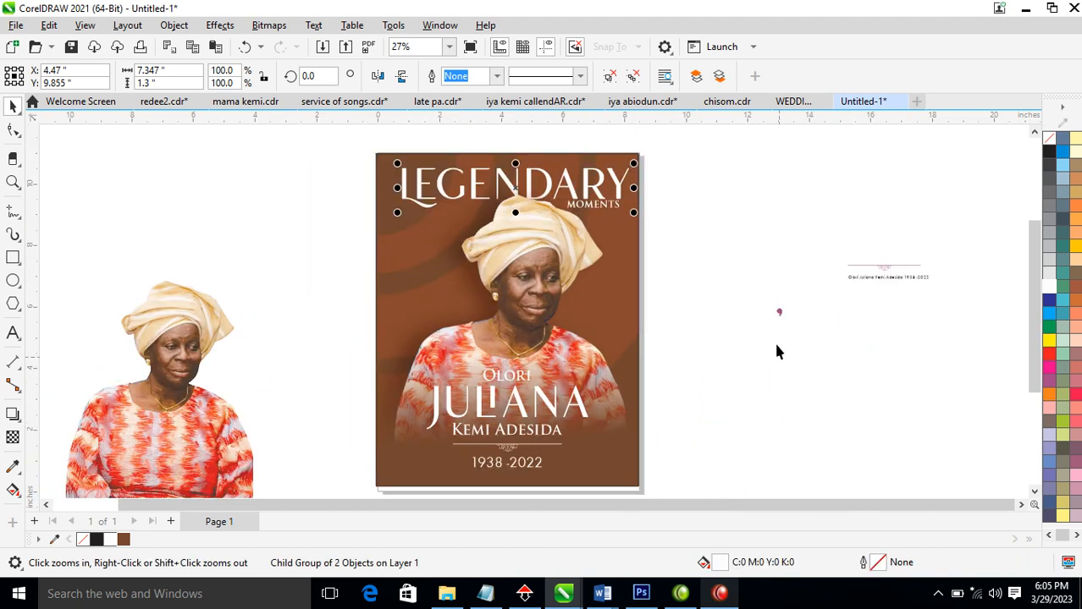
pyautogui.moveTo(633, 180); pyautogui.dragTo(604, 200)
pyautogui.moveTo(515, 185); pyautogui.dragTo(513, 189)
# Delete the leftover divider, name text and small ornament lying beside the page
pyautogui.click(821, 335)
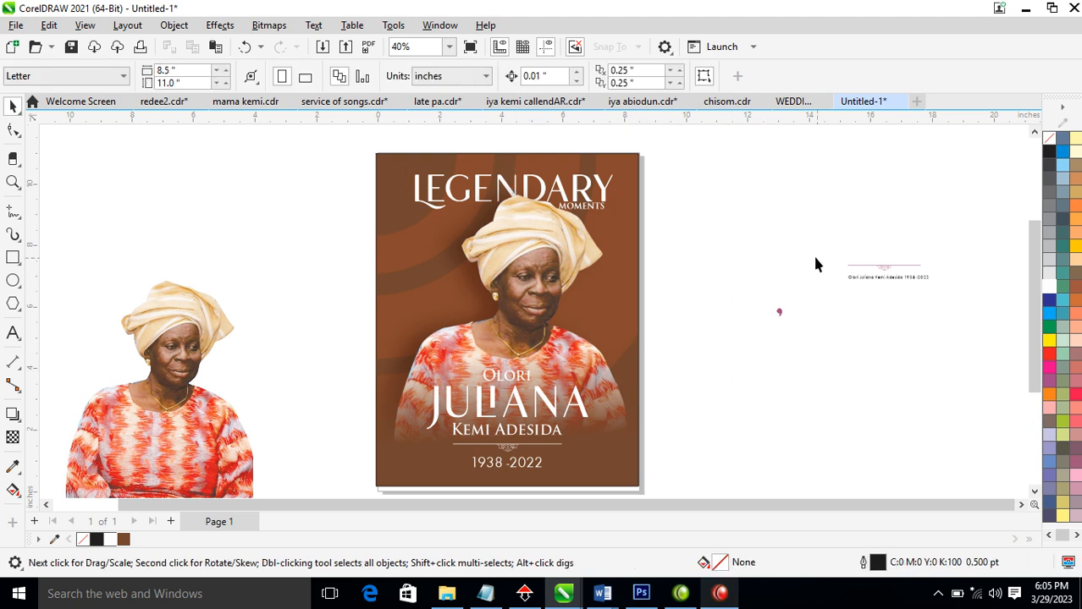
pyautogui.moveTo(804, 333); pyautogui.dragTo(952, 364)
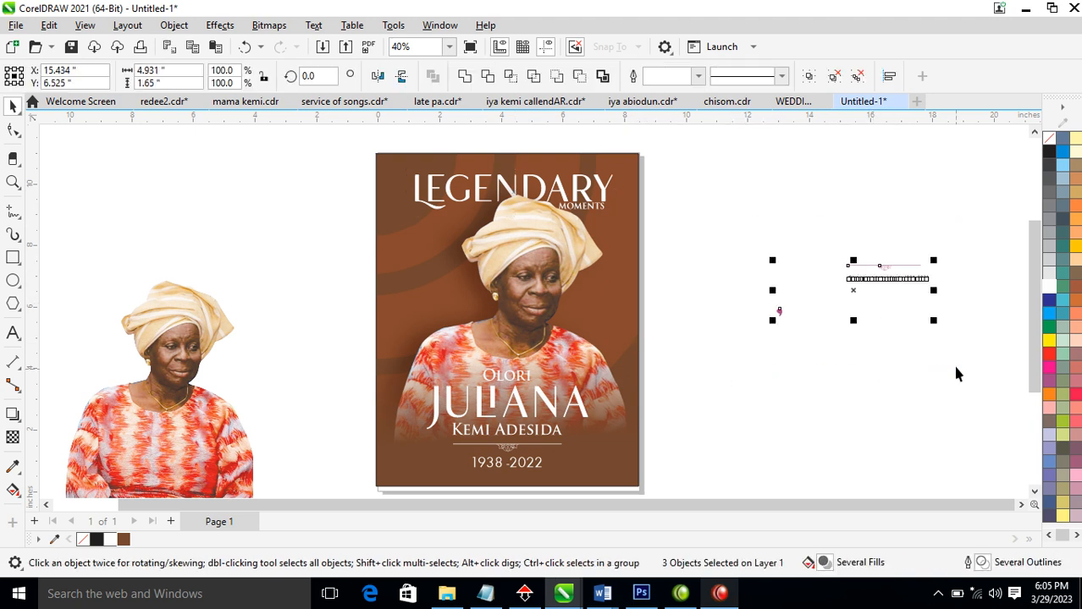
pyautogui.press('Delete')
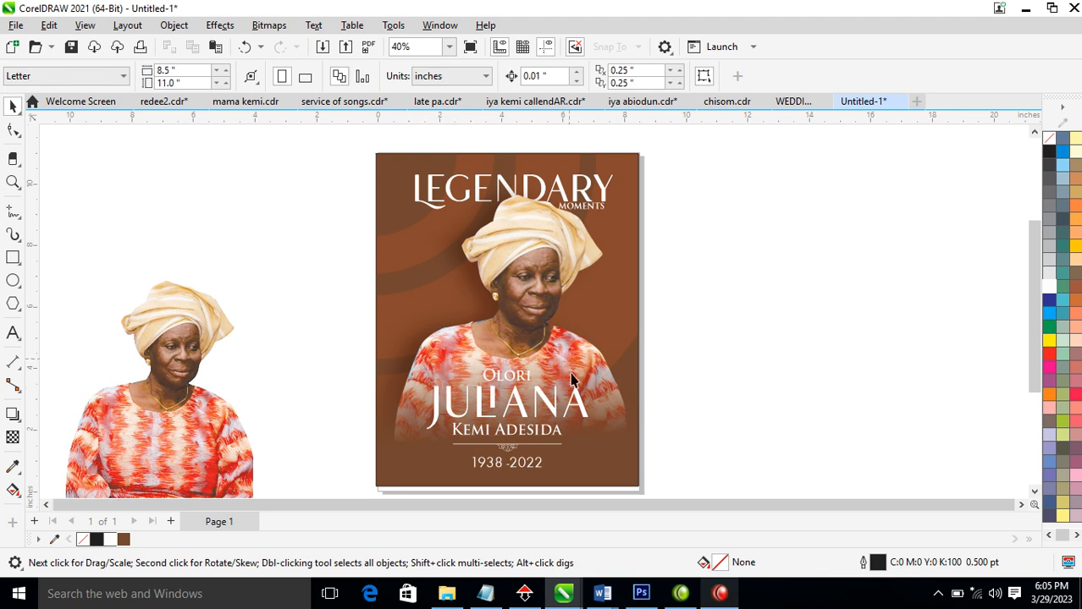
# Create a mirrored copy of the page background, squeezed to about 1.21 inches wide, along the page's left edge as a spine
pyautogui.click(632, 279)
pyautogui.scroll(-5, 631, 280)
pyautogui.press('z')
pyautogui.moveTo(289, 140); pyautogui.dragTo(691, 381)
pyautogui.moveTo(629, 322); pyautogui.dragTo(471, 310)
pyautogui.rightClick(471, 311)
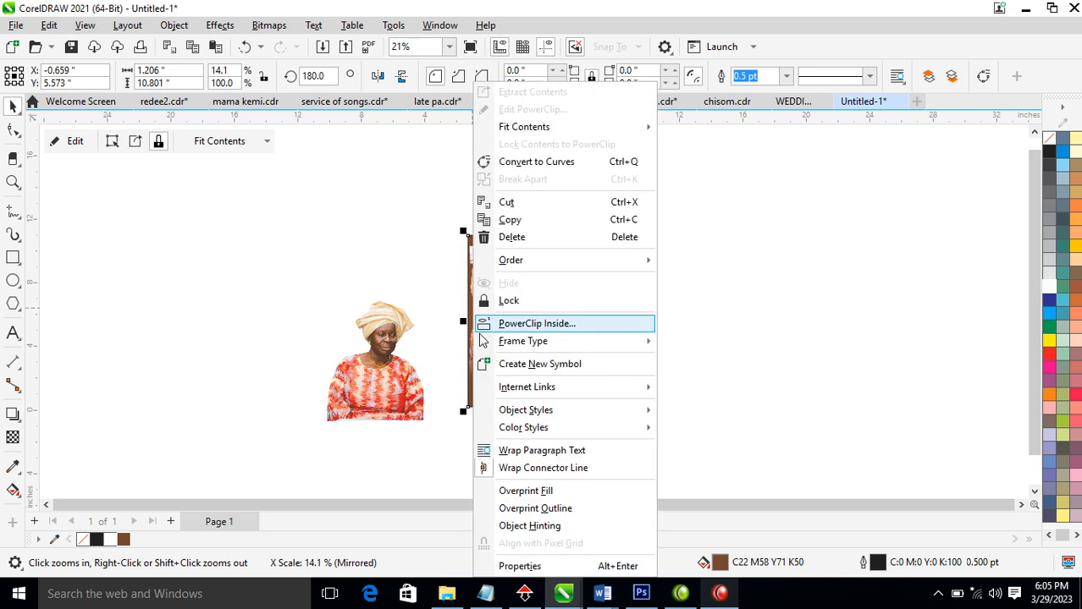
pyautogui.click(399, 224)
# Extract and delete the clipped contents of the narrow spine copy and remove its PowerClip frame, leaving a plain rectangle
pyautogui.click(478, 314)
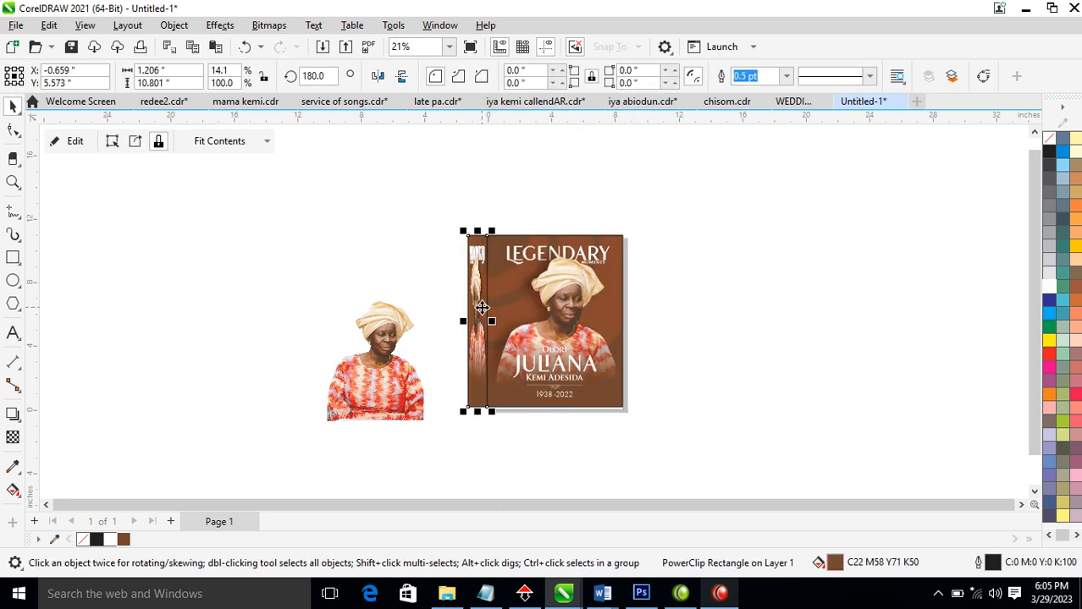
pyautogui.rightClick(479, 315)
pyautogui.click(572, 92)
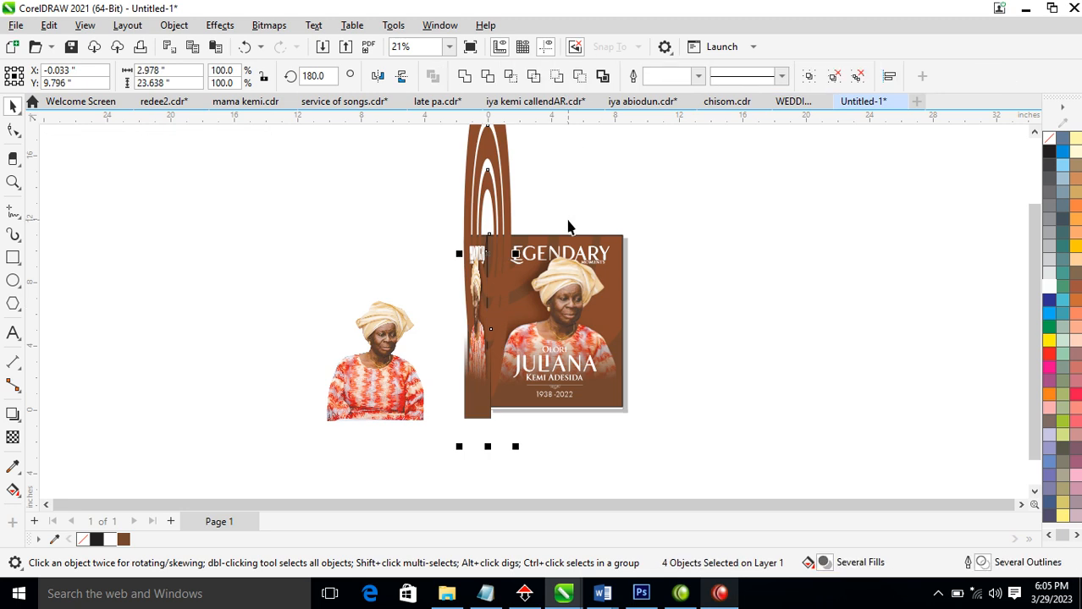
pyautogui.press('Delete')
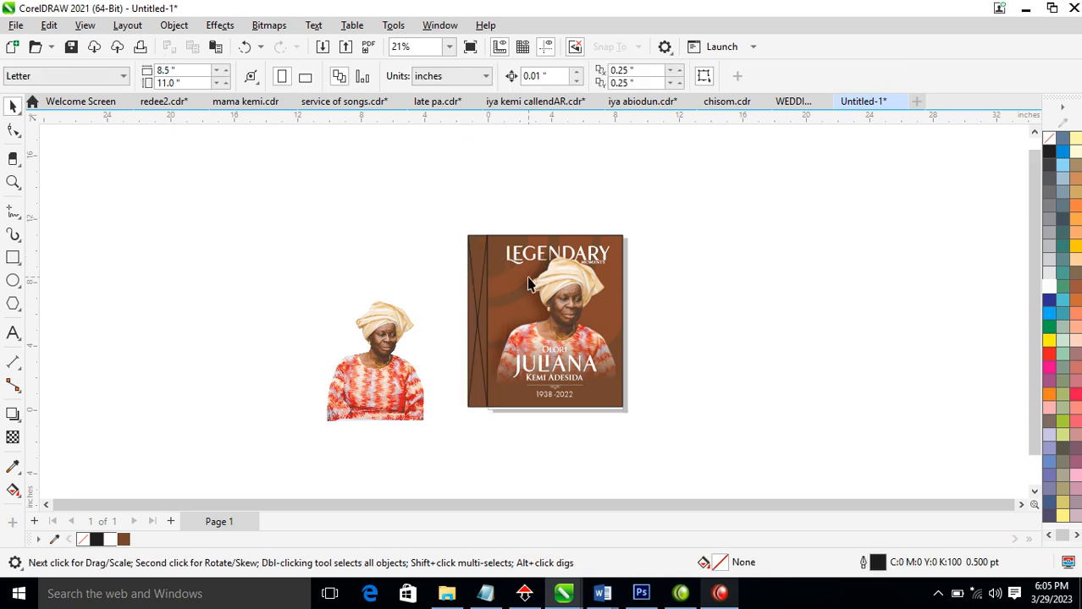
pyautogui.rightClick(476, 322)
pyautogui.moveTo(587, 345)
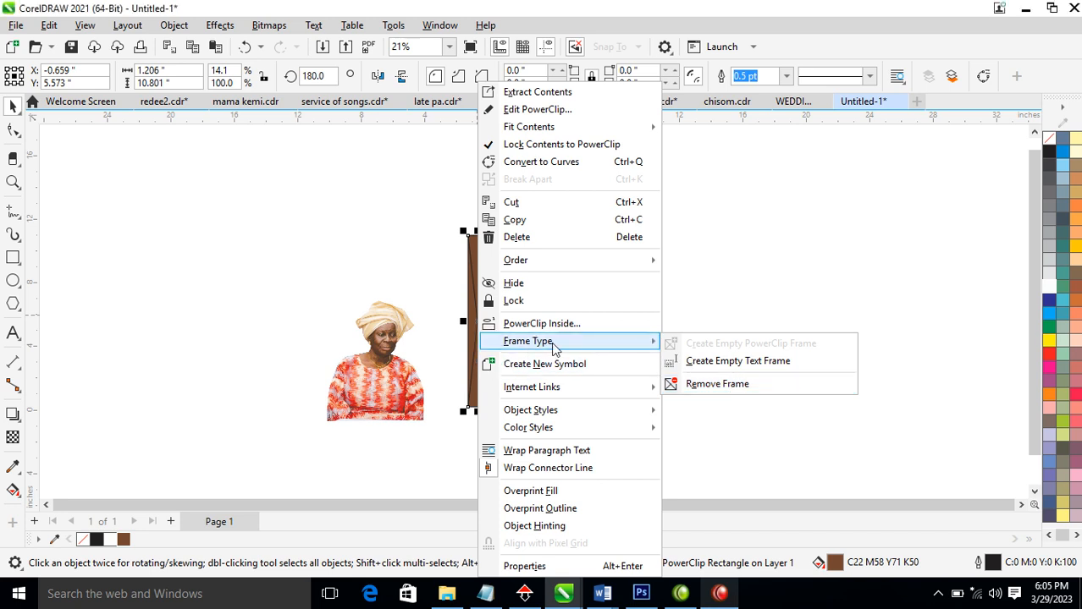
pyautogui.moveTo(660, 343)
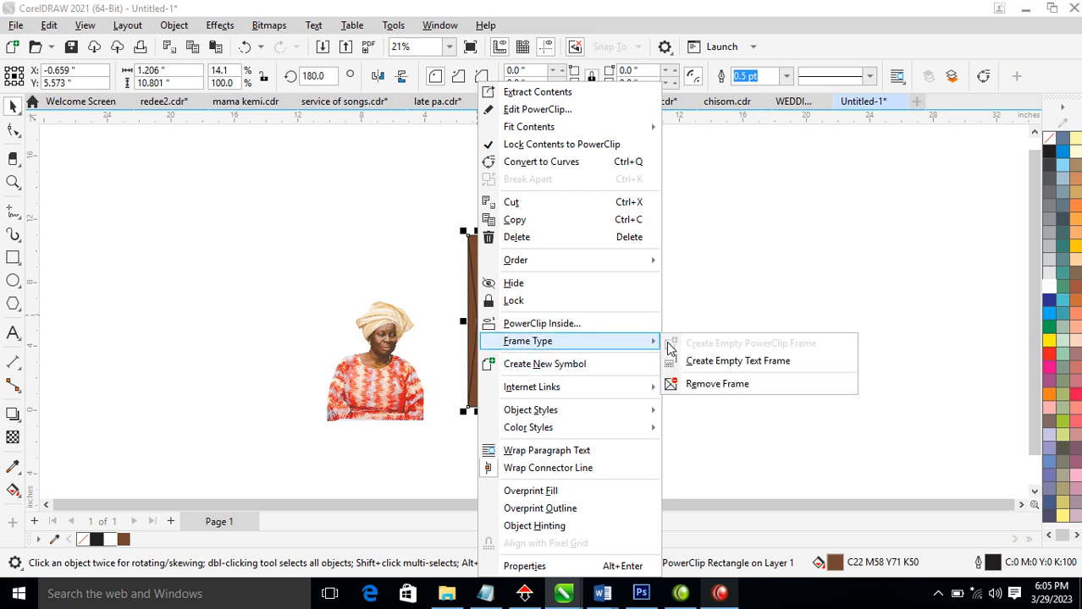
pyautogui.click(710, 388)
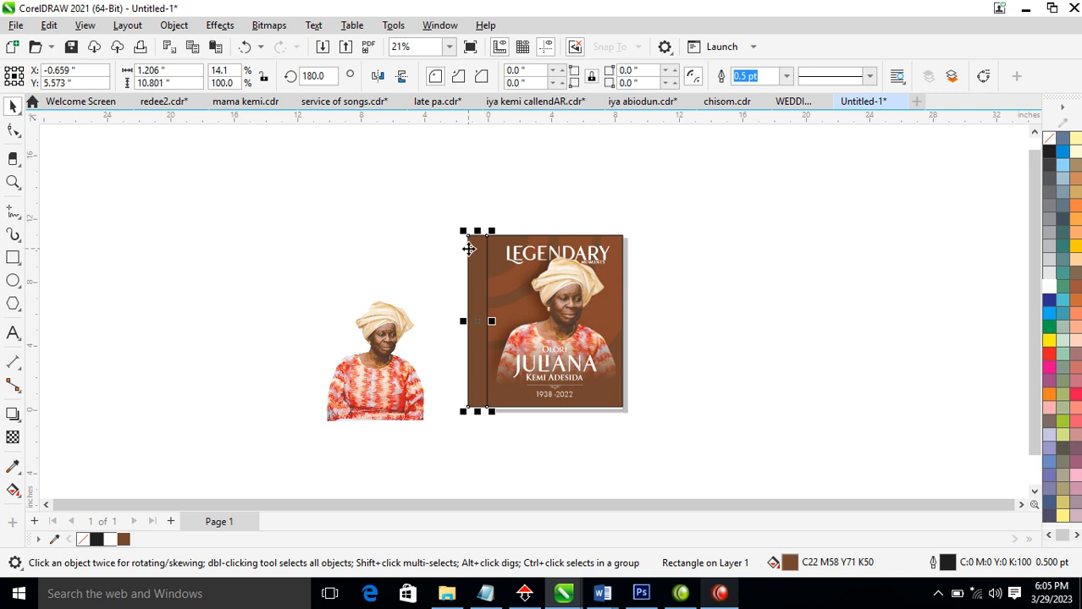
# Fill the spine rectangle with reddish brown C16 M70 Y79 K37 and skew it vertically so its outer edge rises
pyautogui.press('z')
pyautogui.moveTo(421, 186); pyautogui.dragTo(678, 437)
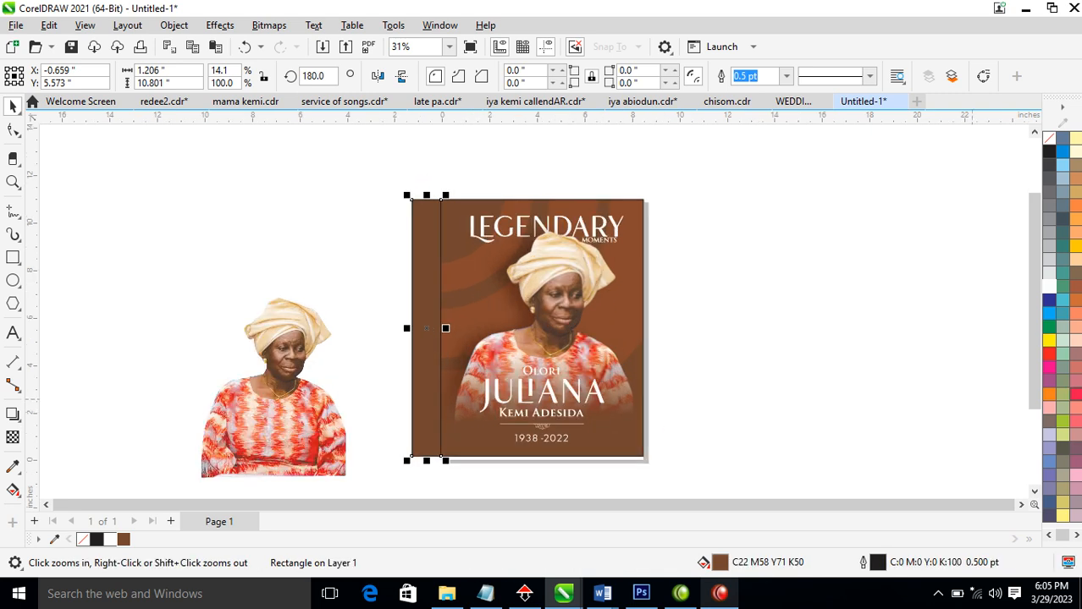
pyautogui.click(1052, 358)
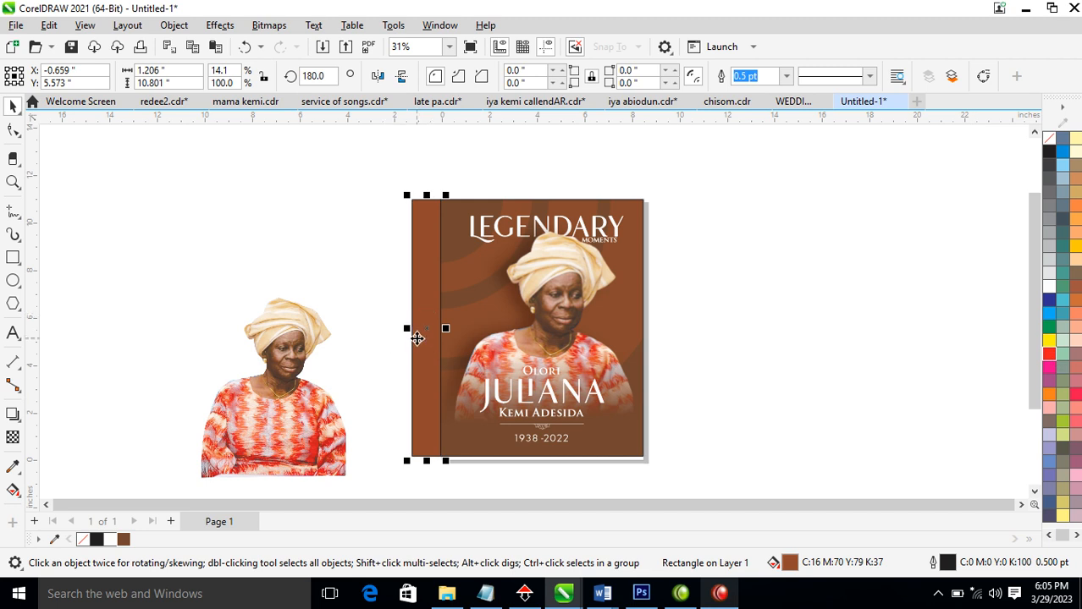
pyautogui.click(421, 335)
pyautogui.moveTo(405, 329); pyautogui.dragTo(418, 294)
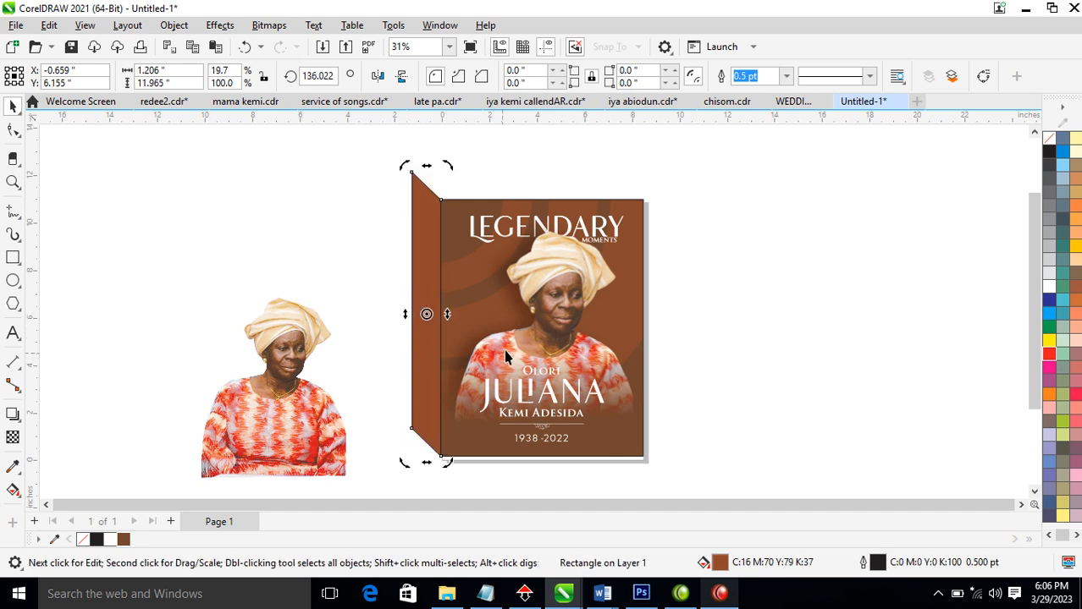
# Place a copy of the cover's clipped background rectangle on the empty area to the right of the page
pyautogui.scroll(-2, 501, 331)
pyautogui.press('F2')
pyautogui.moveTo(392, 152); pyautogui.dragTo(701, 435)
pyautogui.moveTo(686, 214); pyautogui.dragTo(399, 285)
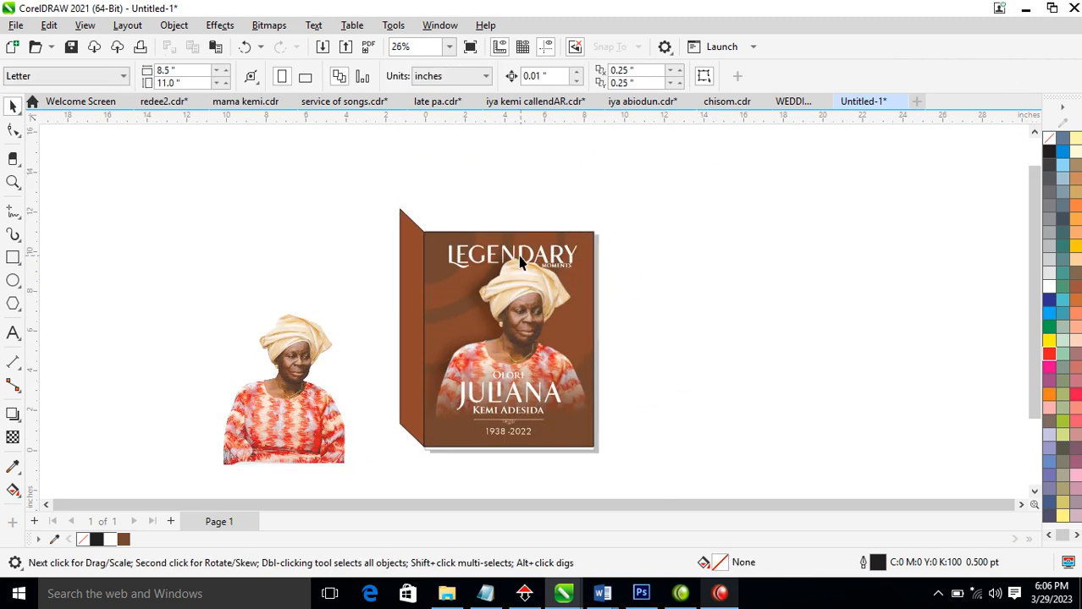
pyautogui.click(565, 257)
pyautogui.moveTo(564, 256); pyautogui.dragTo(861, 275)
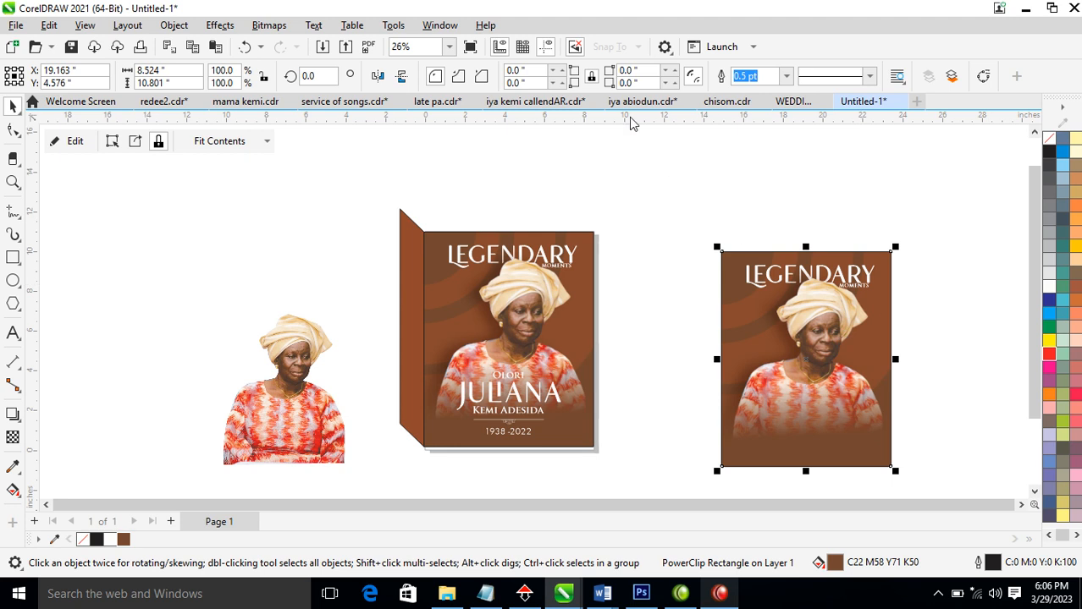
# Extract the clipped contents of the cover copy and delete everything except the LEGENDARY MOMENTS heading
pyautogui.rightClick(874, 324)
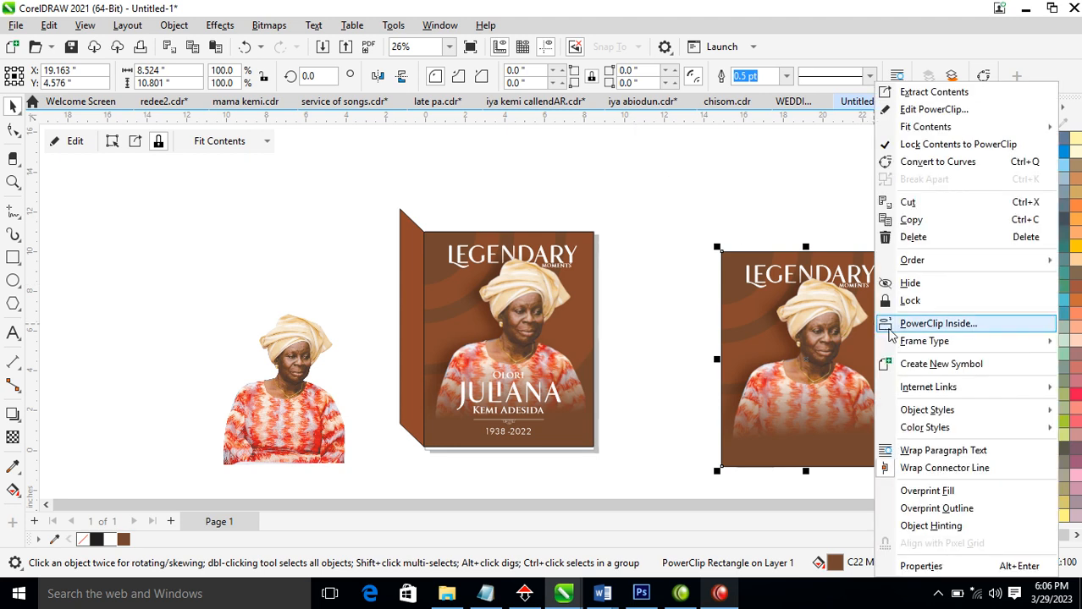
pyautogui.click(951, 94)
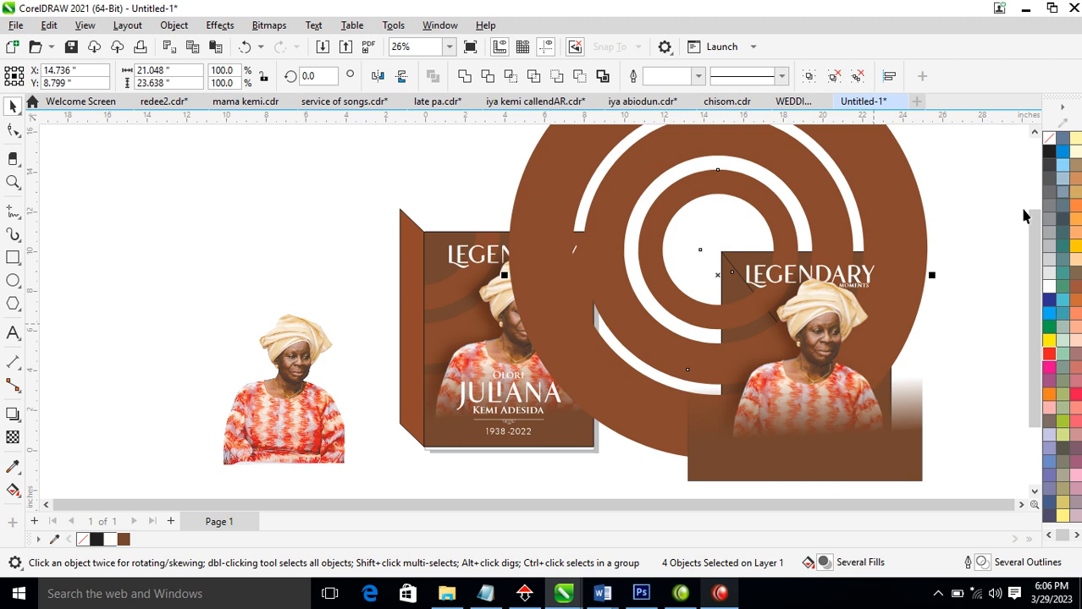
pyautogui.click(986, 269)
pyautogui.click(895, 188)
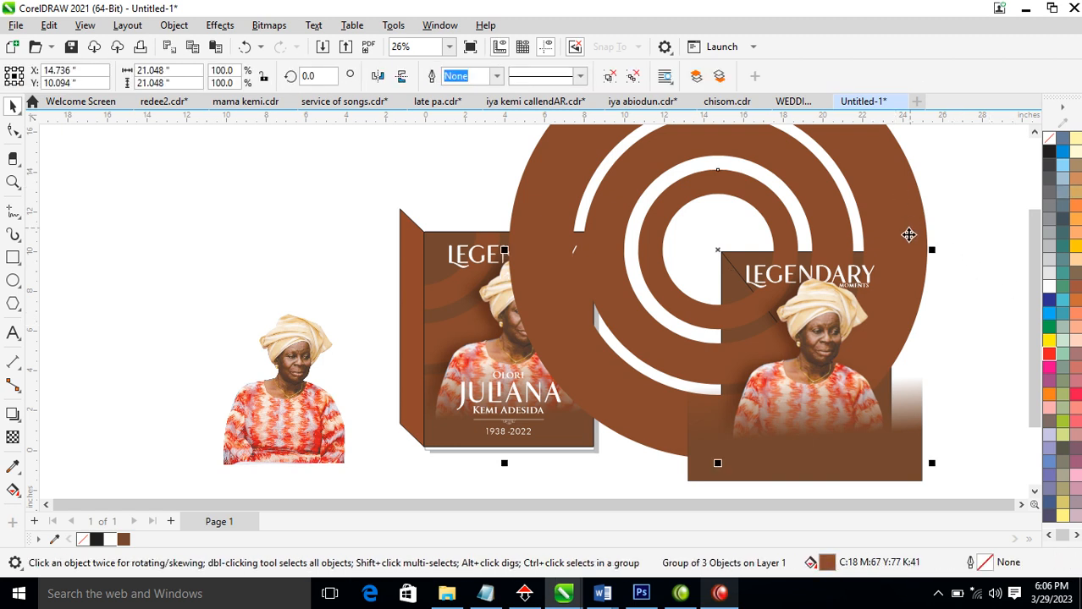
pyautogui.press('Delete')
pyautogui.click(891, 270)
pyautogui.press('Delete')
pyautogui.click(864, 361)
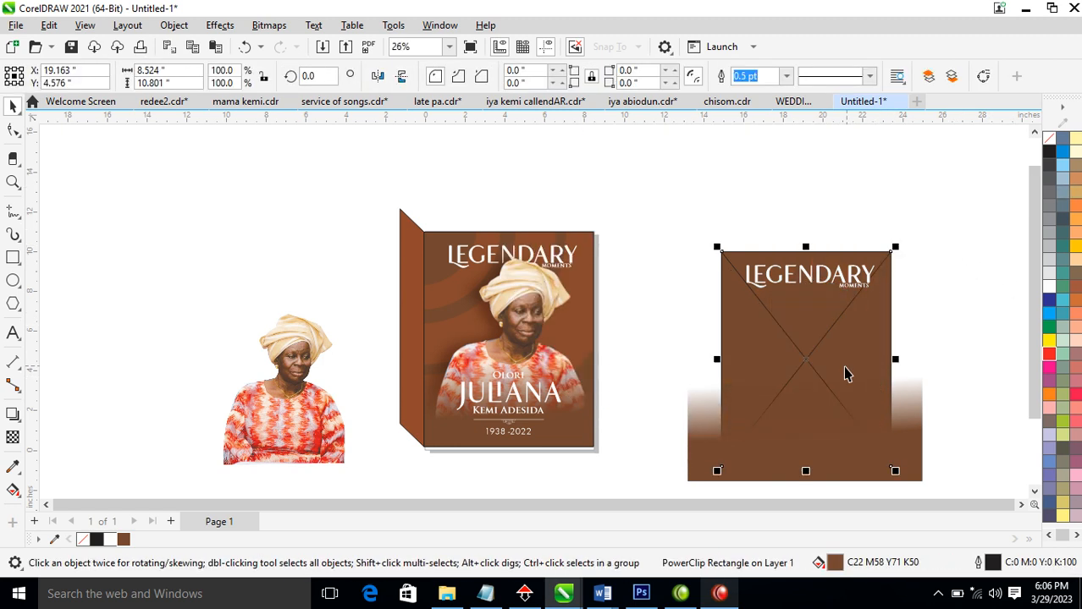
pyautogui.press('Delete')
pyautogui.click(843, 427)
pyautogui.press('Delete')
# Move the extracted heading onto the book spine and rotate it 90 degrees so it reads upward
pyautogui.moveTo(978, 198); pyautogui.dragTo(628, 427)
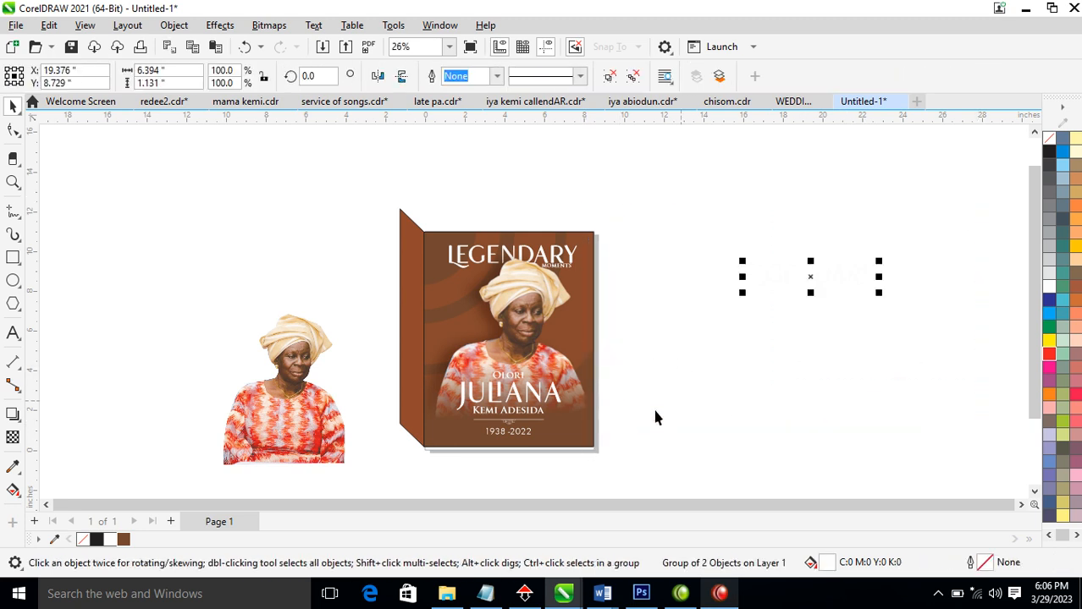
pyautogui.moveTo(814, 280); pyautogui.dragTo(427, 377)
pyautogui.click(430, 380)
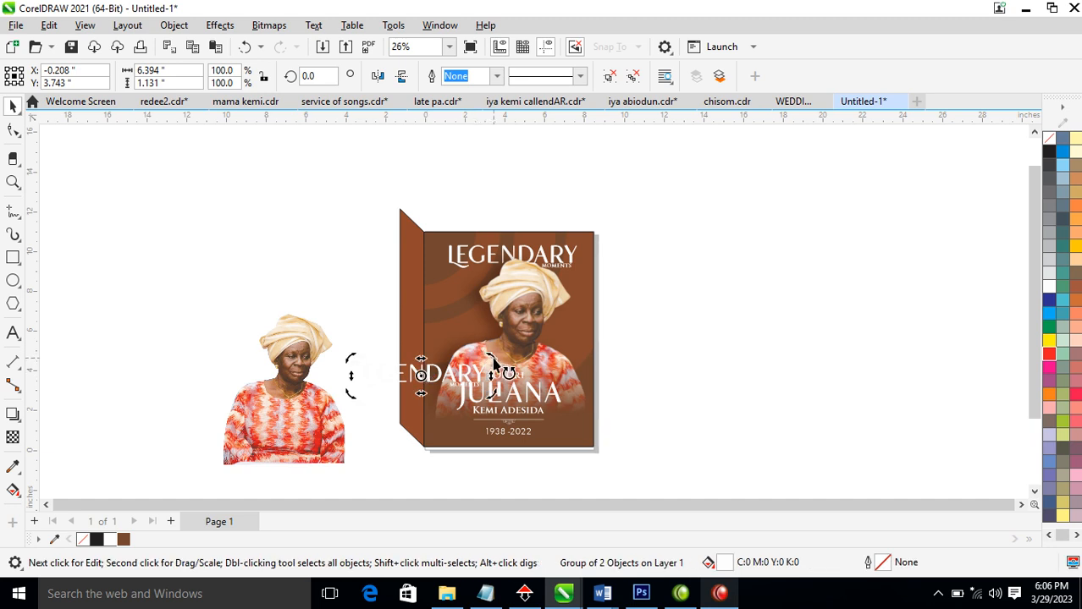
pyautogui.moveTo(494, 362); pyautogui.dragTo(394, 276)
pyautogui.moveTo(419, 347); pyautogui.dragTo(417, 342)
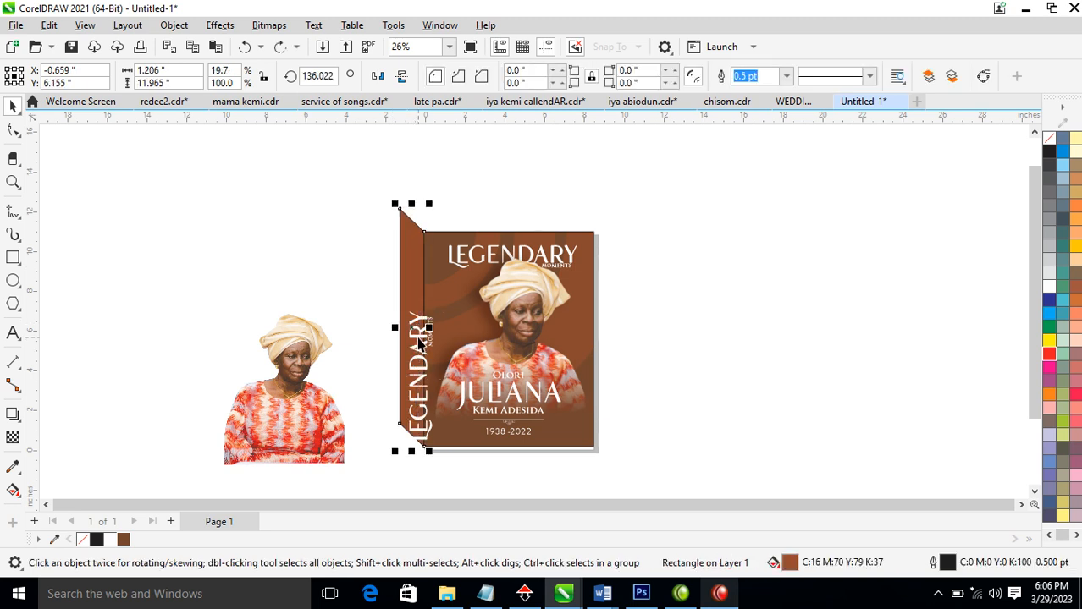
pyautogui.click(413, 353)
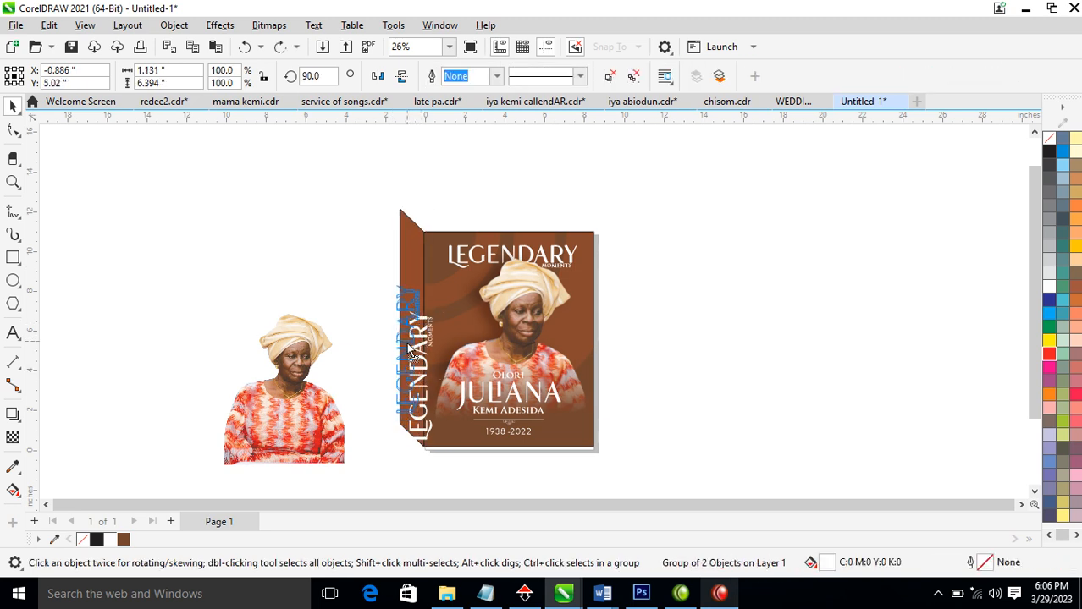
# Scale the vertical heading to about 0.80 × 4.53 inches and skew it vertically to follow the spine's slant
pyautogui.moveTo(425, 289); pyautogui.dragTo(427, 305)
pyautogui.moveTo(408, 367); pyautogui.dragTo(409, 363)
pyautogui.click(408, 349)
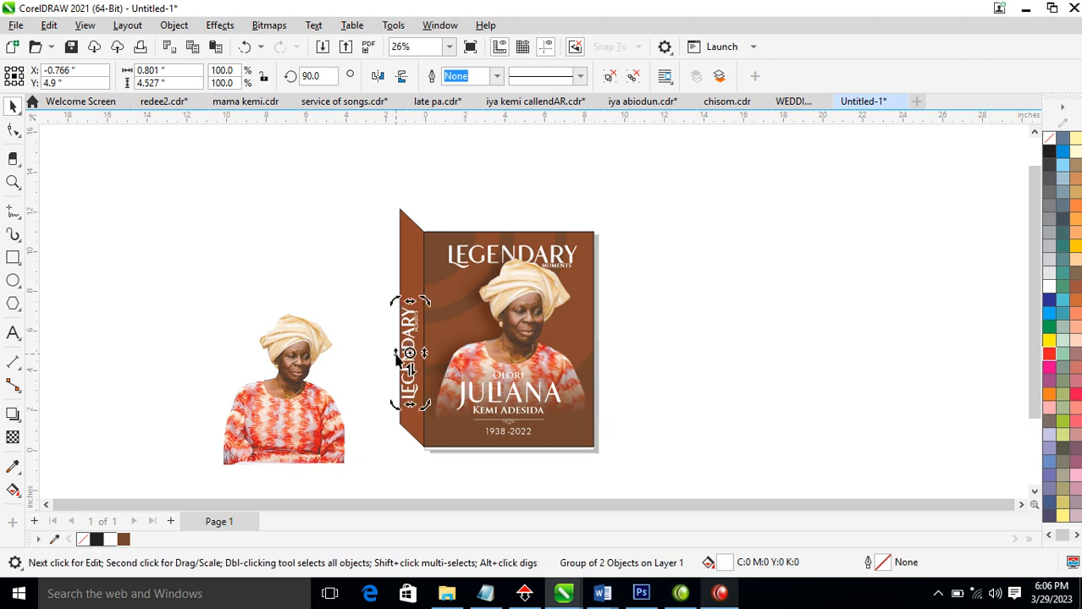
pyautogui.click(395, 355)
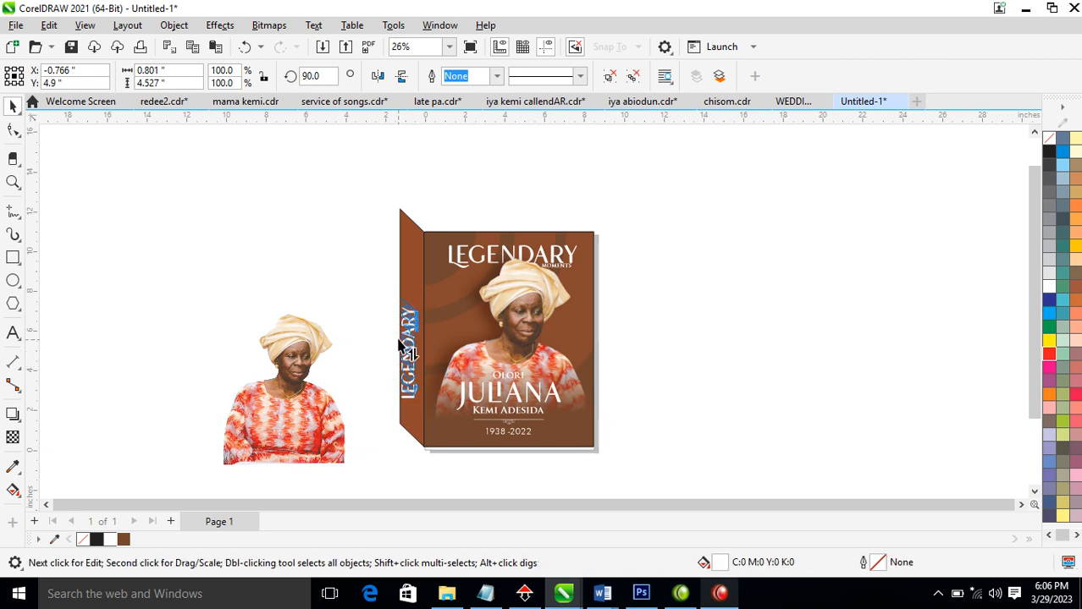
pyautogui.doubleClick(409, 355)
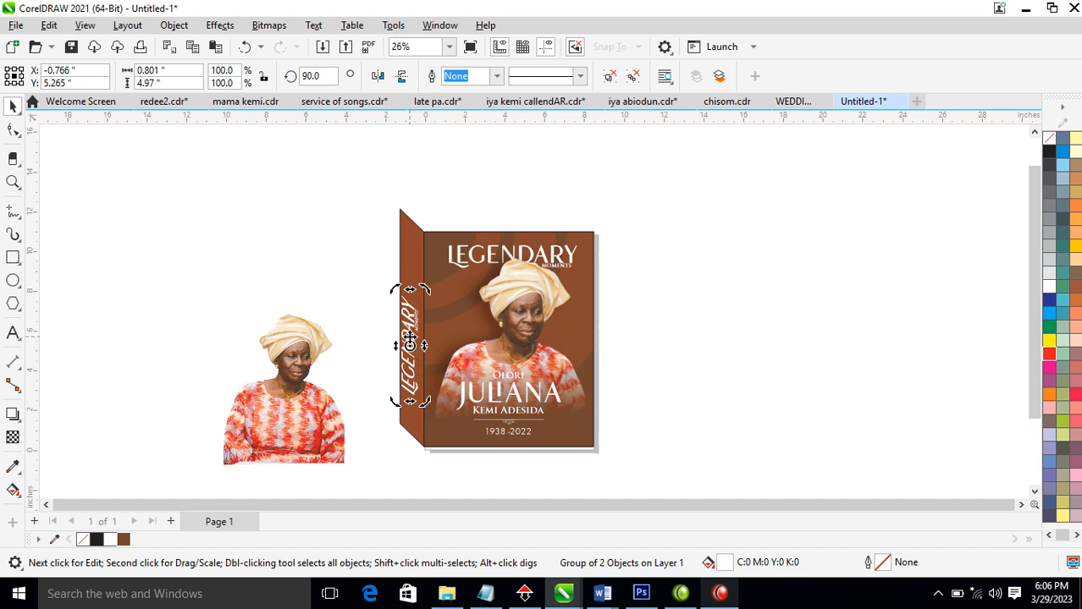
# Resize the skewed heading to about 0.58 × 6.19 inches and center it along the spine's height
pyautogui.click(409, 337)
pyautogui.moveTo(425, 290); pyautogui.dragTo(428, 307)
pyautogui.moveTo(417, 343); pyautogui.dragTo(414, 340)
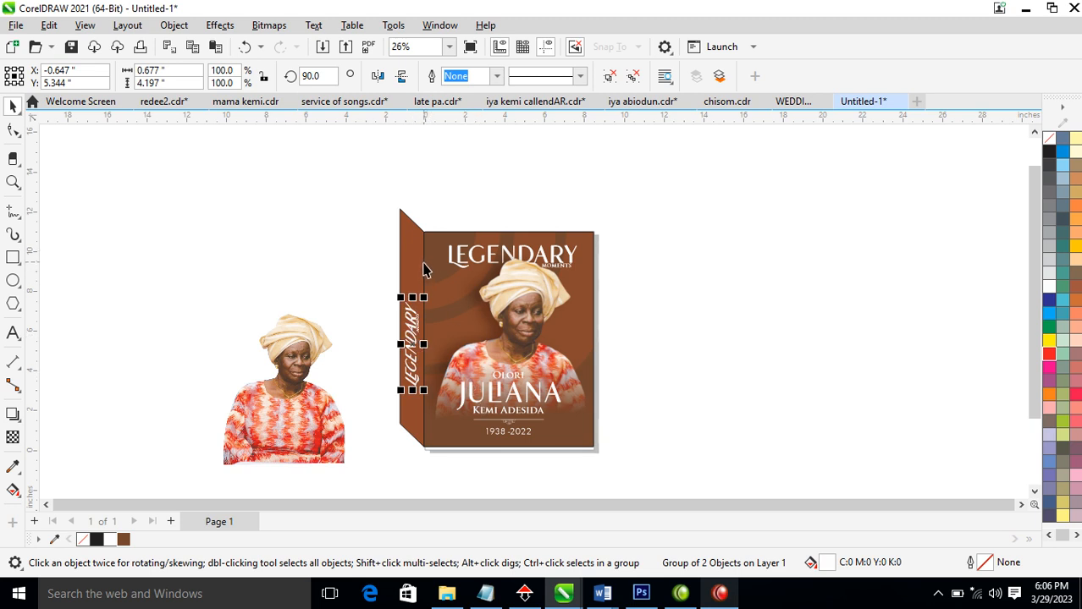
pyautogui.moveTo(413, 298)
pyautogui.mouseDown()
pyautogui.moveTo(423, 268)
pyautogui.moveTo(430, 285)
pyautogui.mouseUp()
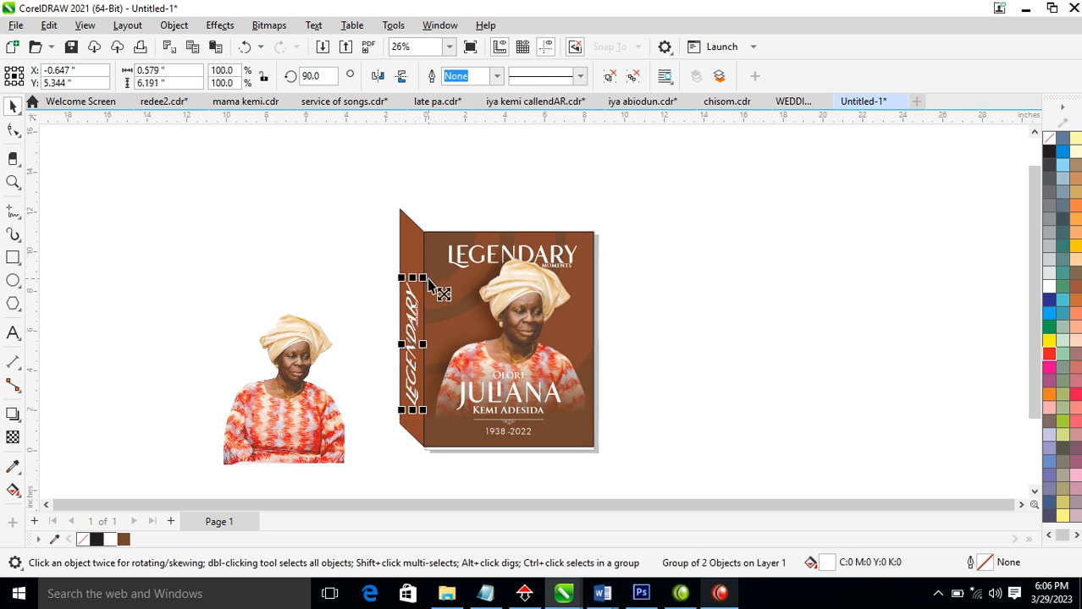
pyautogui.keyDown('shift'); pyautogui.click(417, 240); pyautogui.keyUp('shift')
pyautogui.press('e')
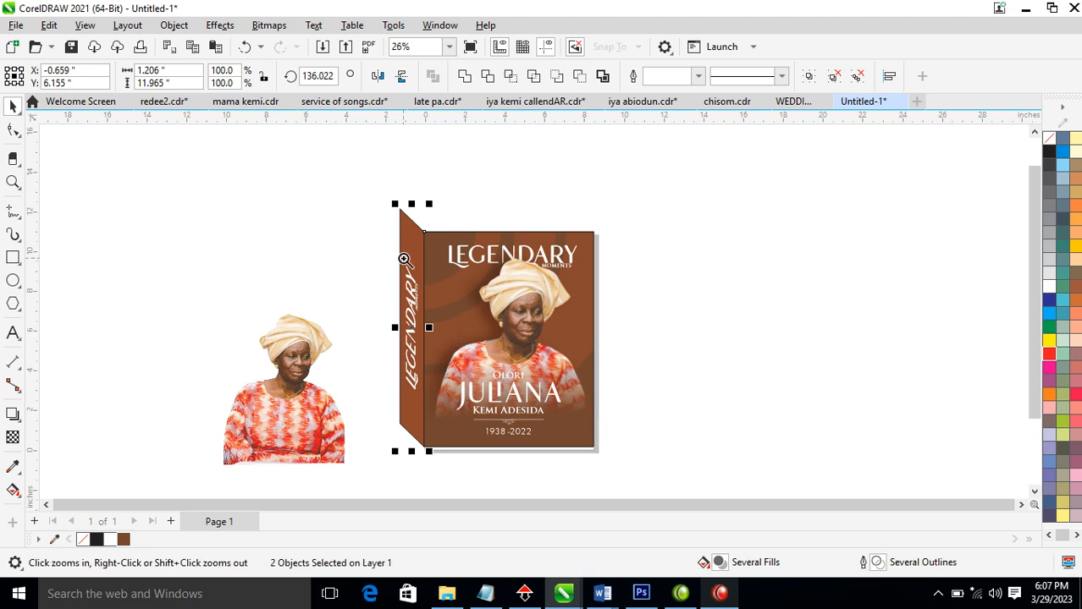
# Place a copy of the cover's clipped background so its upper corner meets the spine's raised outer corner
pyautogui.moveTo(319, 151); pyautogui.dragTo(760, 482)
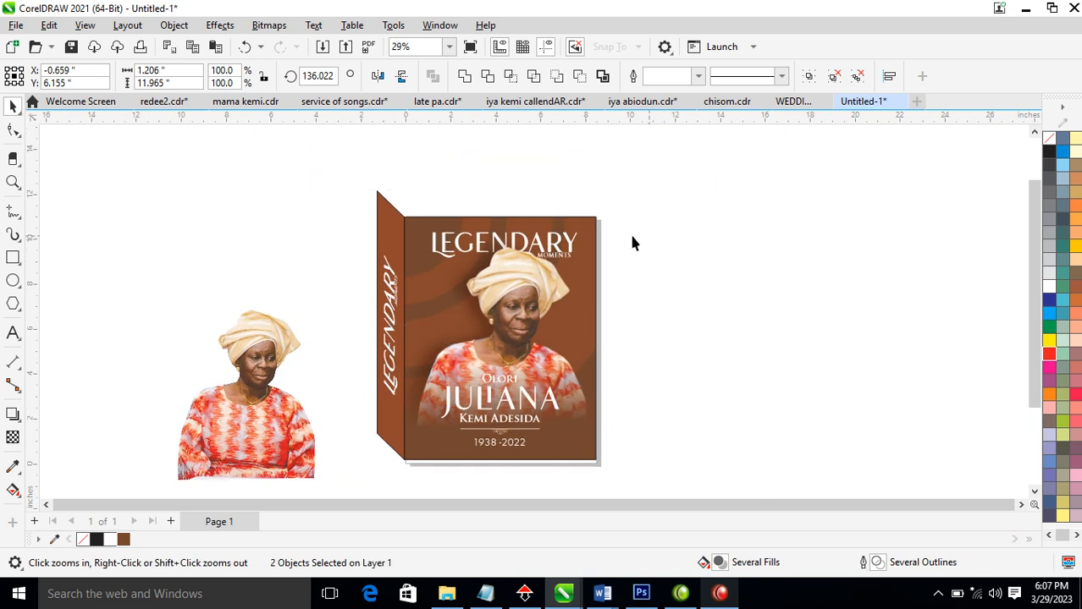
pyautogui.click(664, 241)
pyautogui.click(416, 232)
pyautogui.moveTo(389, 201); pyautogui.dragTo(386, 203)
# Extract and delete the contents of the offset cover copy and remove its PowerClip frame, leaving a plain rectangle
pyautogui.rightClick(511, 217)
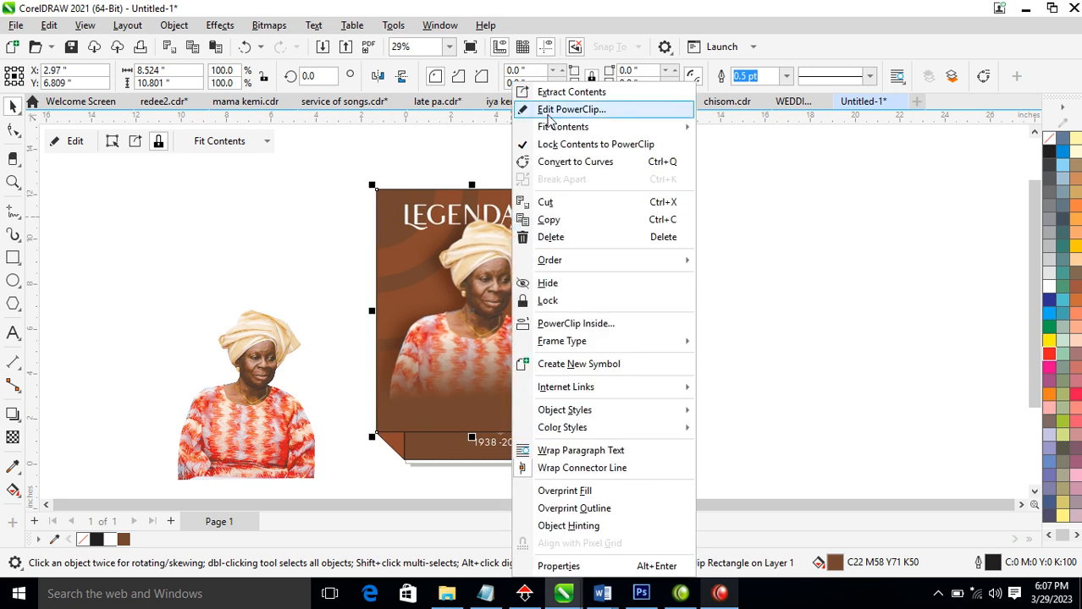
pyautogui.click(588, 94)
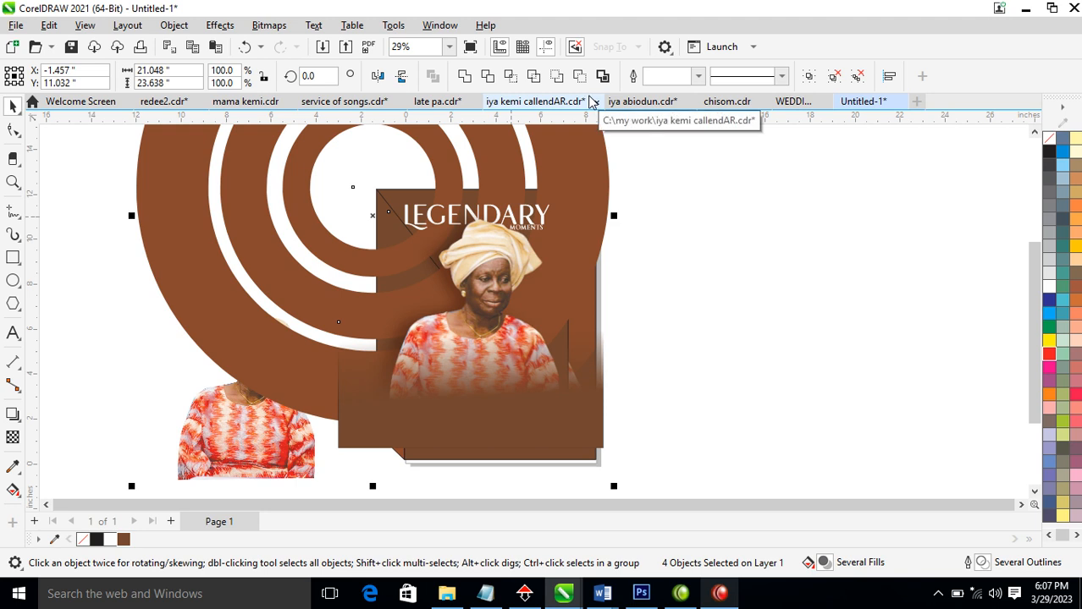
pyautogui.press('Delete')
pyautogui.rightClick(519, 292)
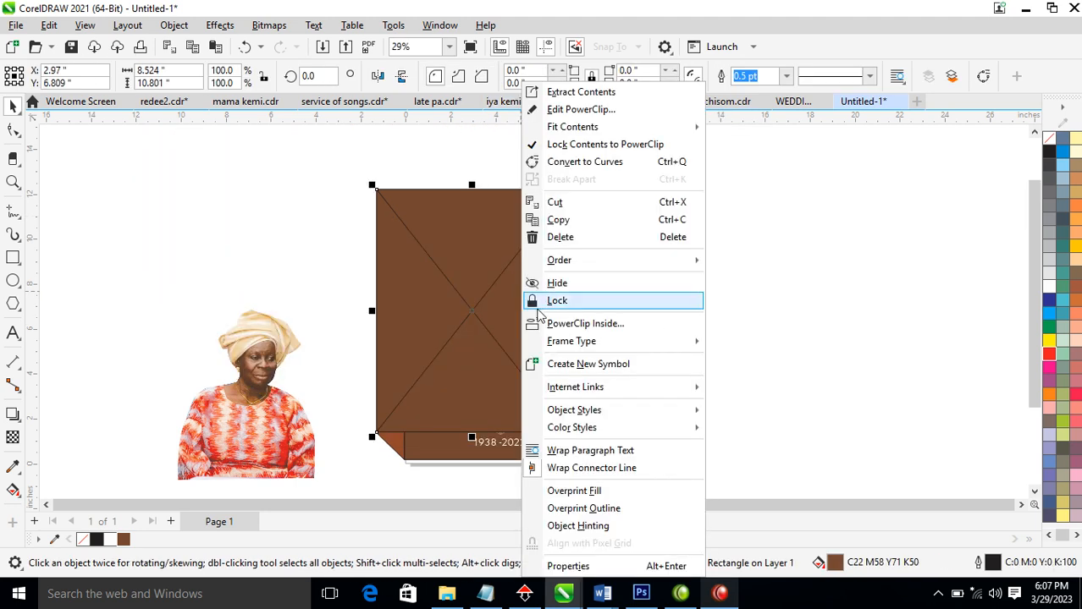
pyautogui.moveTo(611, 343)
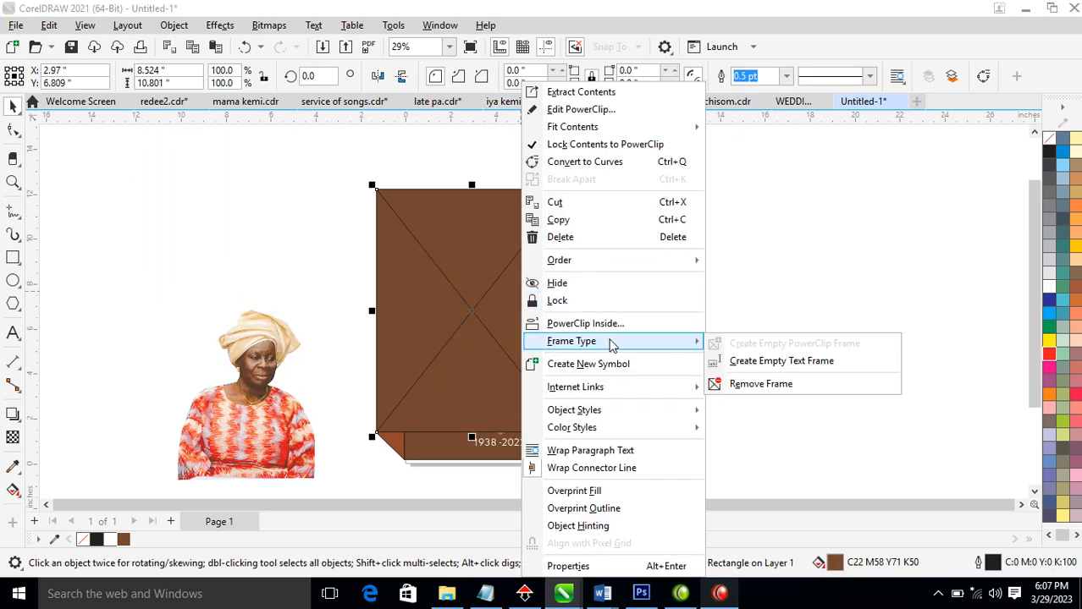
pyautogui.click(789, 385)
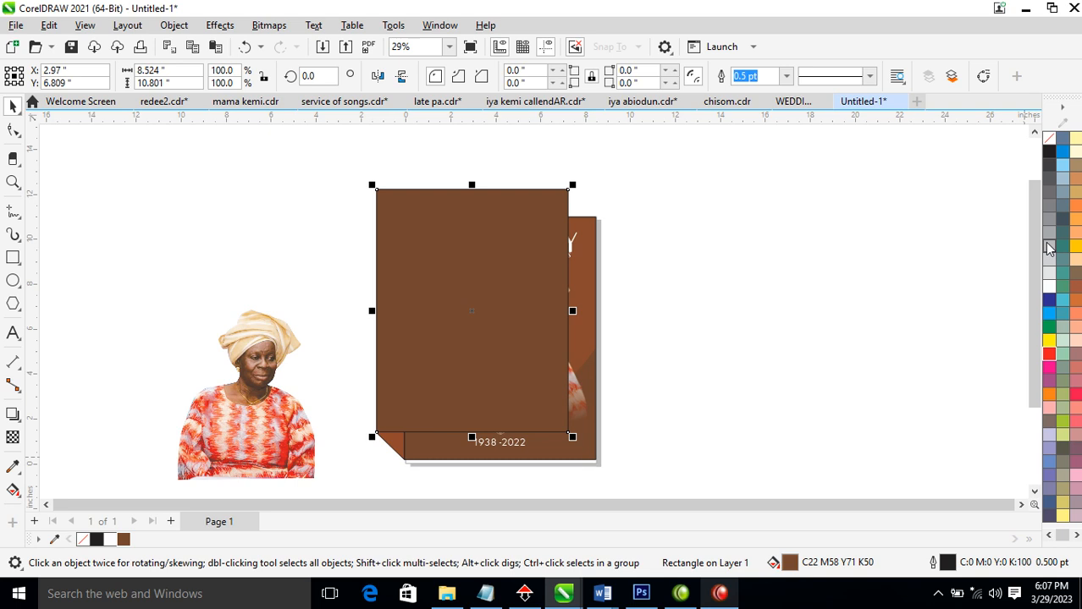
# Send the plain rectangle behind the cover and spine and fill it with light gray K30
pyautogui.click(1050, 171)
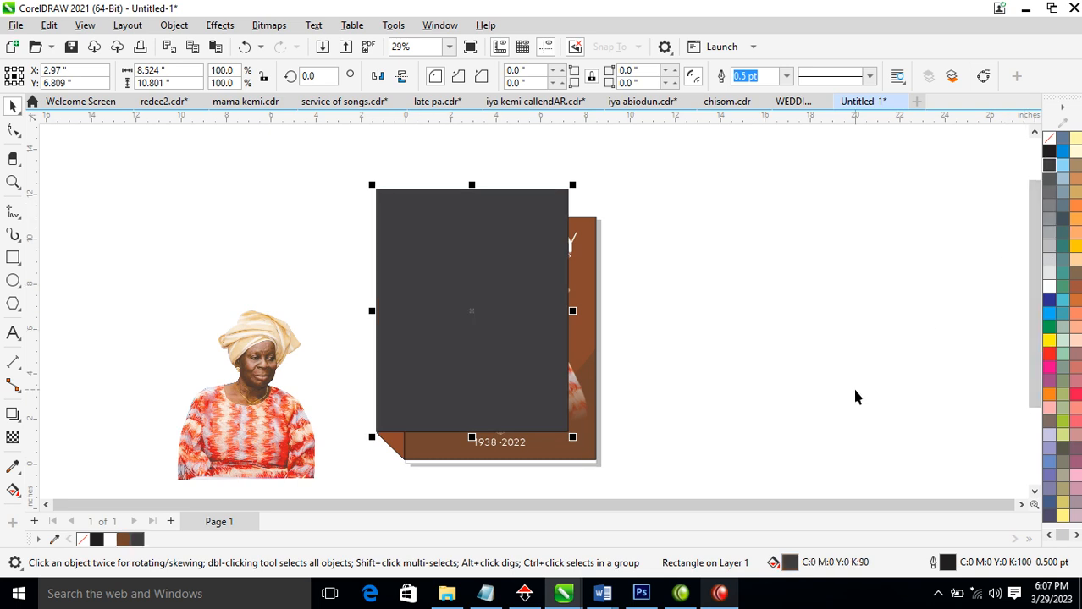
pyautogui.hotkey('shift', 'pagedown')
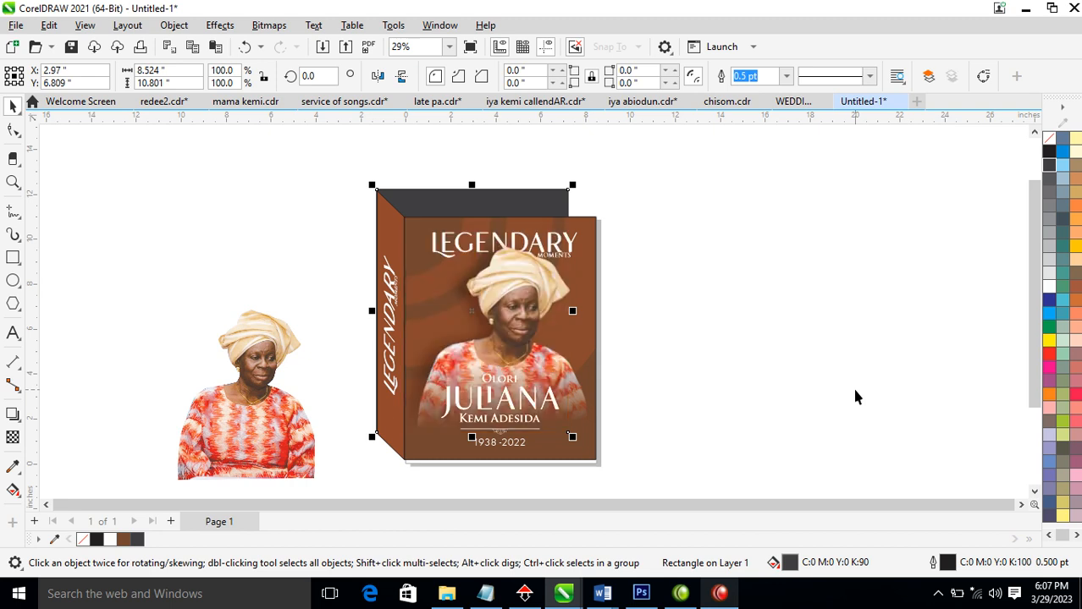
pyautogui.click(1049, 245)
# Add two copies of the gray rectangle, each shifted slightly toward the front cover, filled K50 and K10
pyautogui.moveTo(527, 202); pyautogui.dragTo(532, 203)
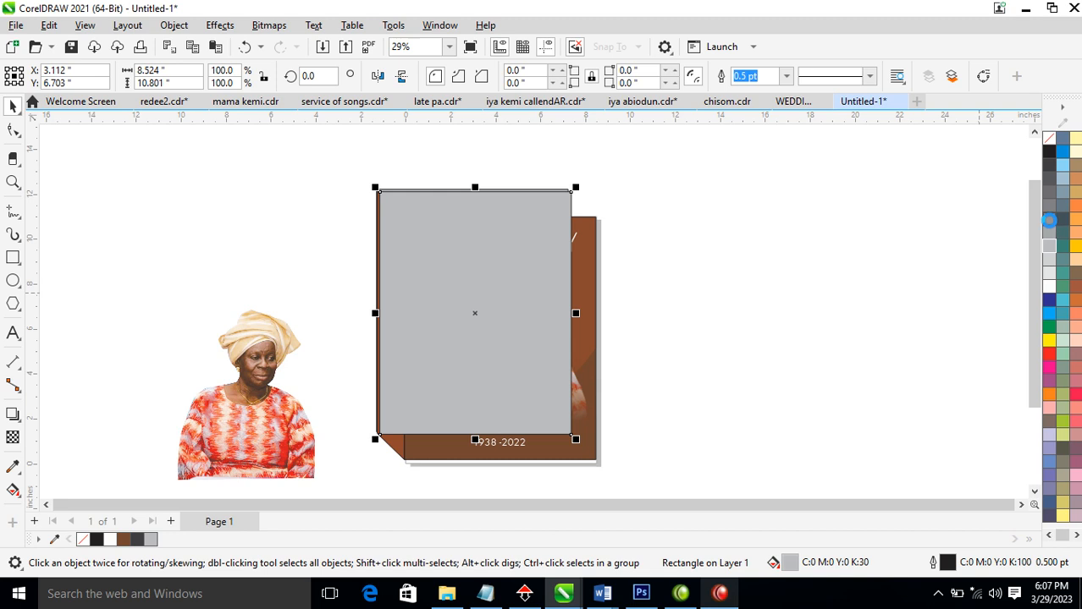
pyautogui.click(1050, 219)
pyautogui.moveTo(540, 208); pyautogui.dragTo(553, 220)
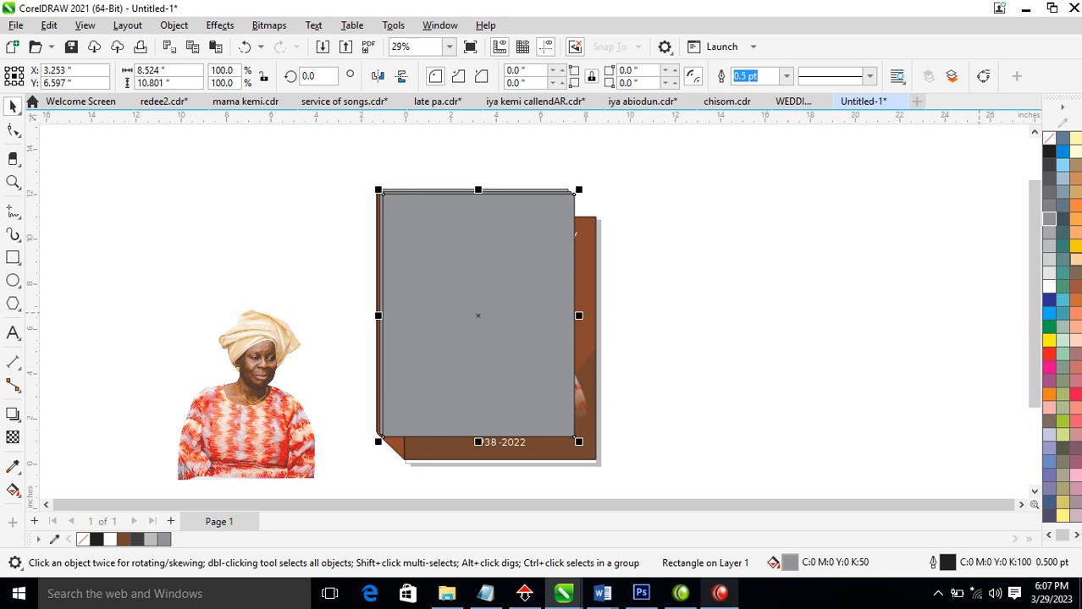
pyautogui.click(1047, 274)
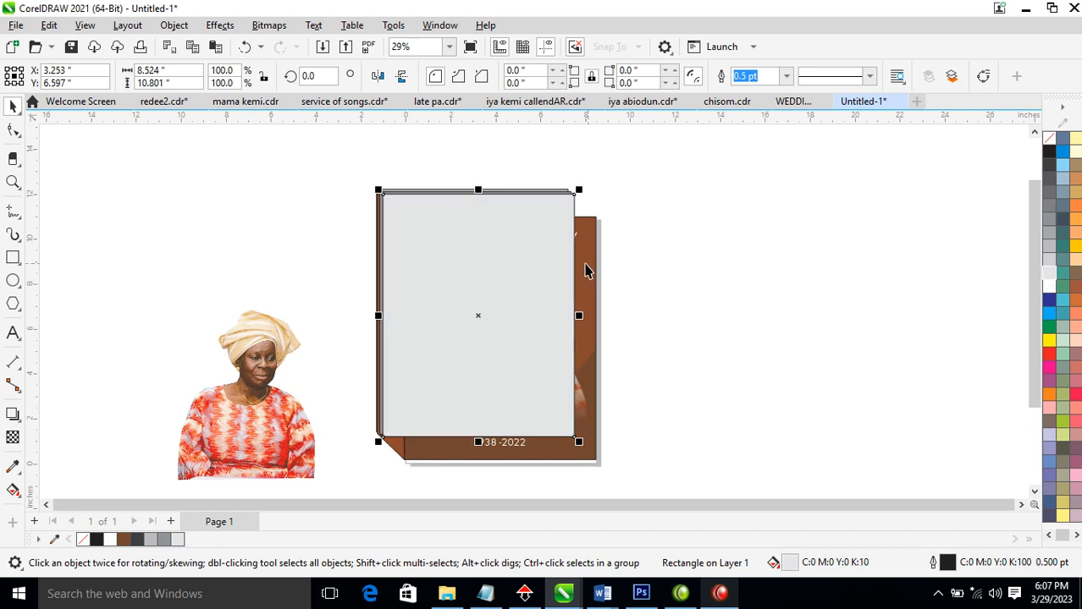
# Remove the outlines of the K50 and K10 rectangles and group the two as a page pair
pyautogui.keyDown('shift'); pyautogui.click(525, 218); pyautogui.keyUp('shift')
pyautogui.rightClick(1047, 144)
pyautogui.click(996, 151)
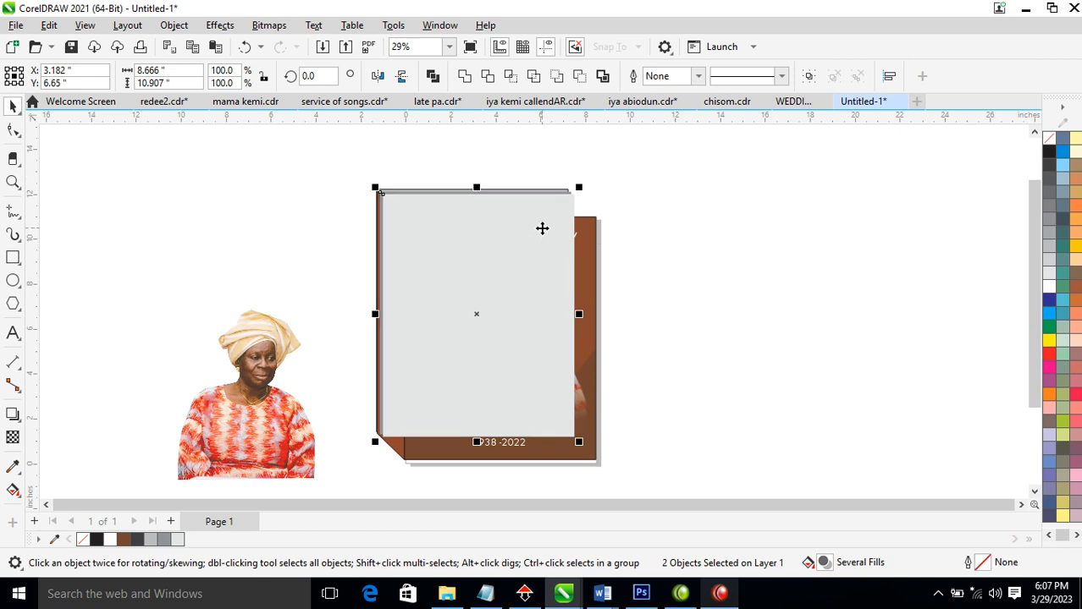
pyautogui.hotkey('ctrl', 'g')
# Copy the page pair about 0.18 inches diagonally toward the front cover and repeat the duplication four more times
pyautogui.moveTo(539, 210); pyautogui.dragTo(547, 220)
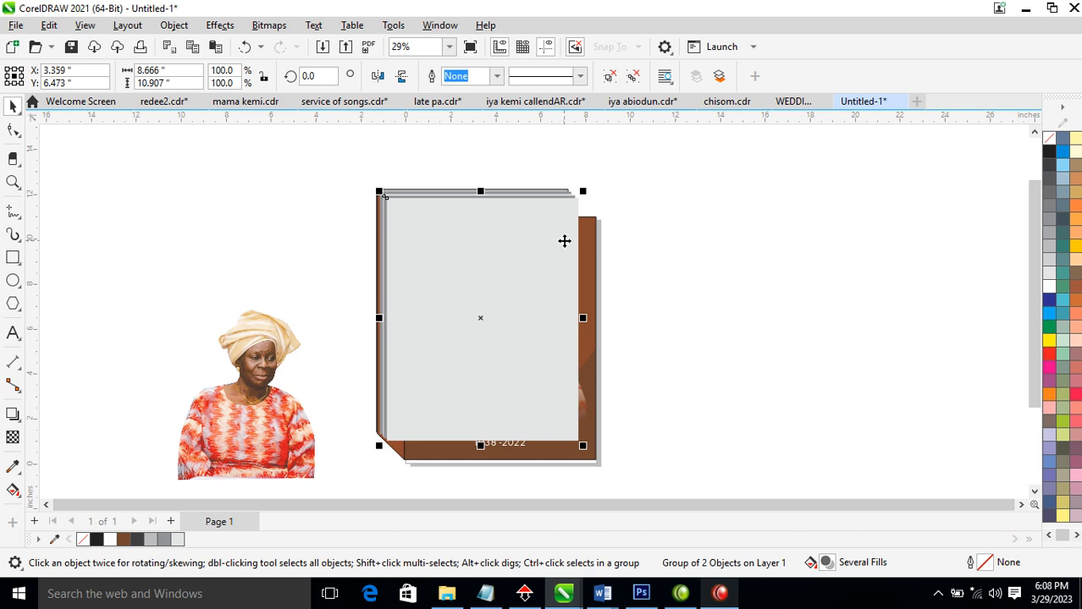
pyautogui.hotkey('ctrl', 'd')
pyautogui.hotkey('ctrl', 'd')
pyautogui.hotkey('ctrl', 'd')
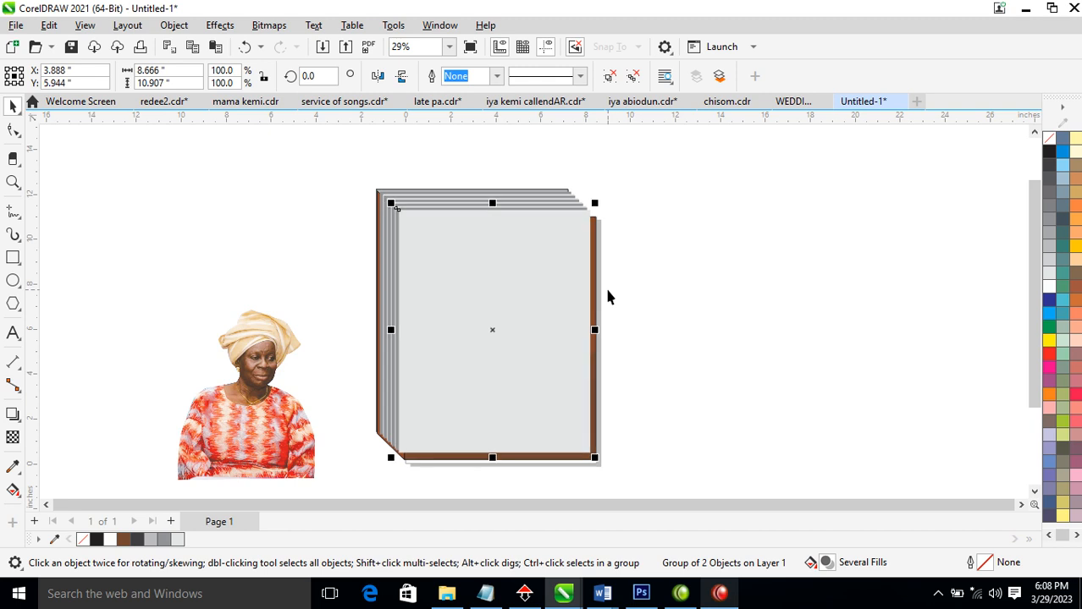
pyautogui.hotkey('ctrl', 'd')
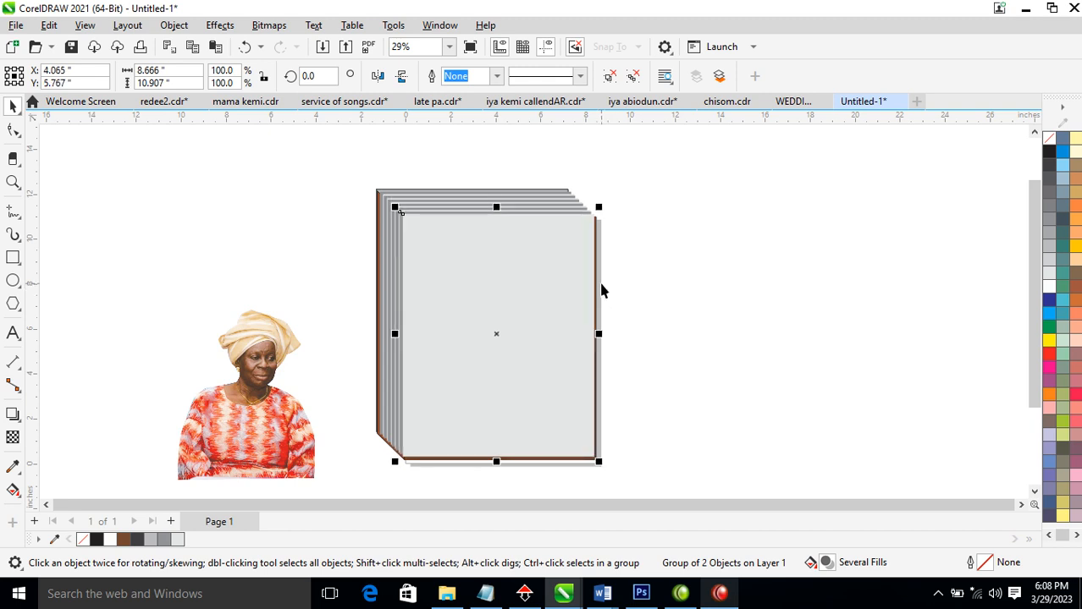
# Select all six stacked page pairs behind and over the book and group them into one object
pyautogui.keyDown('ctrl'); pyautogui.click(456, 256); pyautogui.keyUp('ctrl')
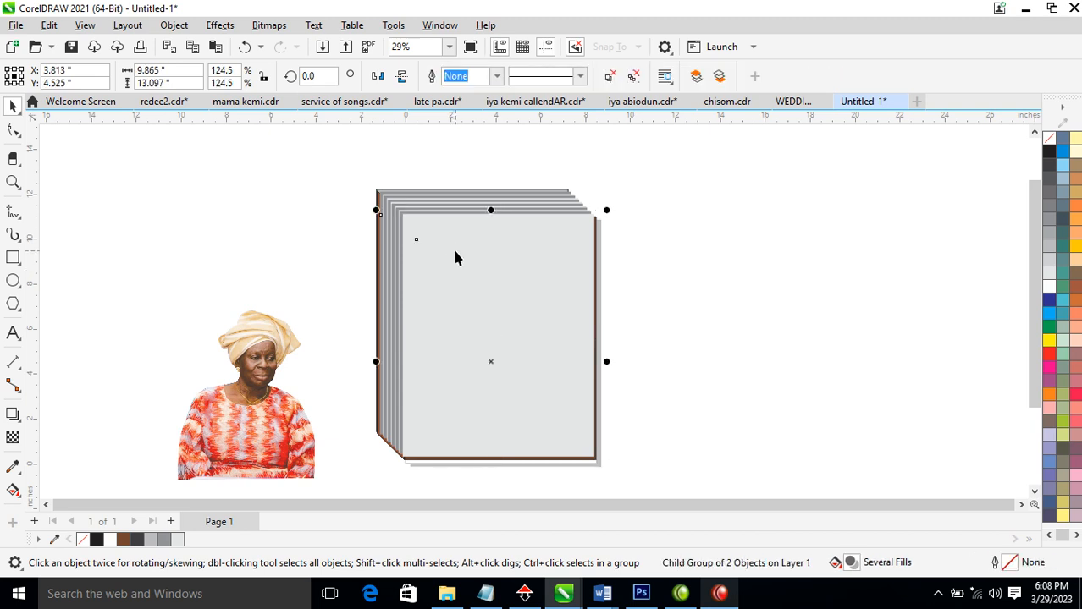
pyautogui.click(584, 216)
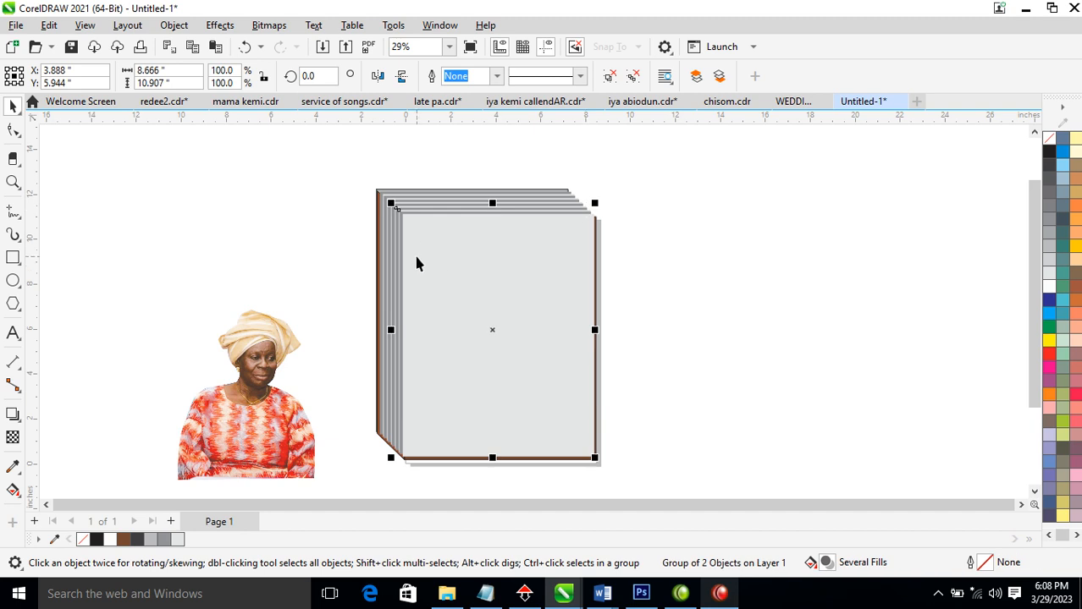
pyautogui.hotkey('ctrl', 'u')
pyautogui.hotkey('ctrl', 'u')
pyautogui.hotkey('ctrl', 'u')
pyautogui.hotkey('ctrl', 'u')
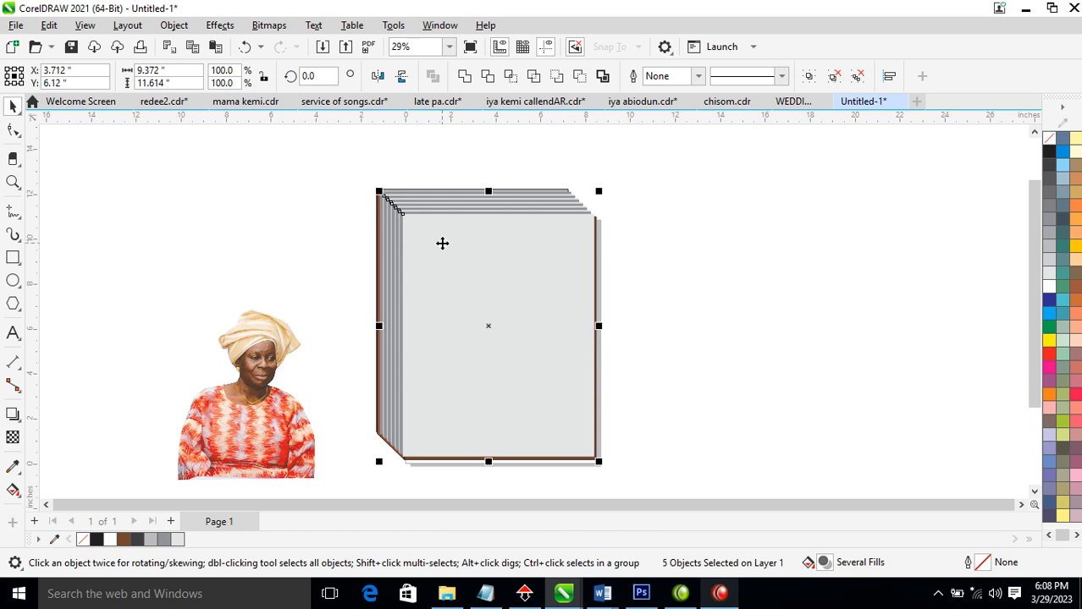
pyautogui.press('Delete')
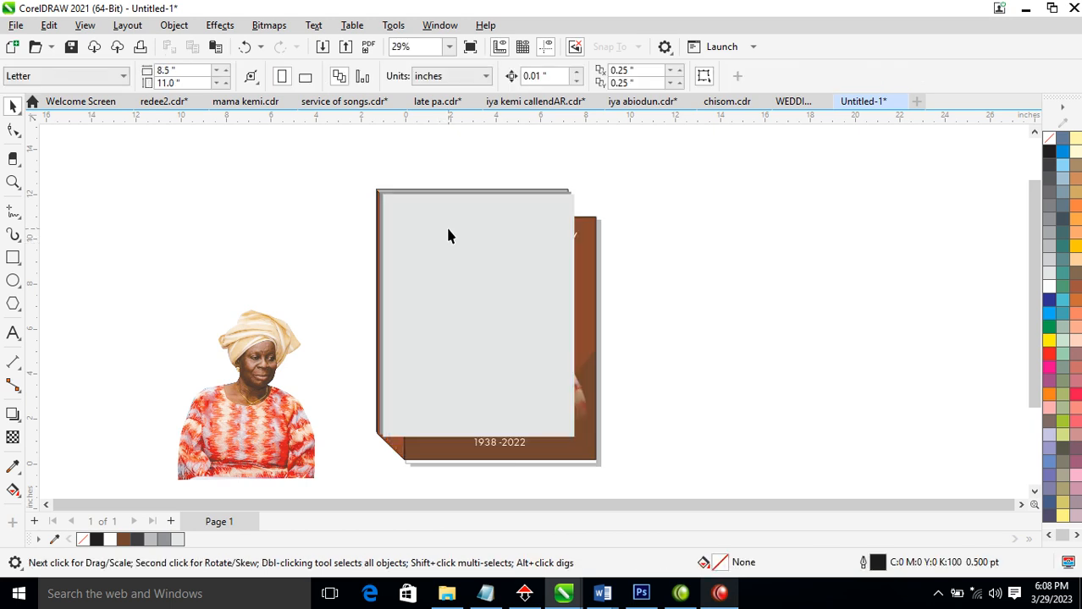
pyautogui.hotkey('ctrl', 'z')
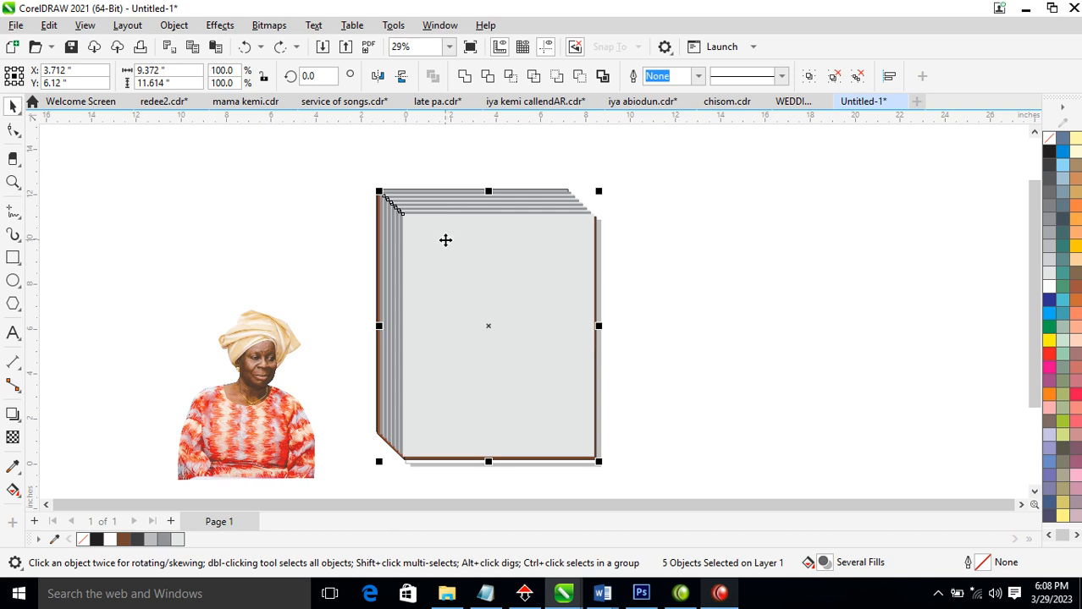
pyautogui.keyDown('alt'); pyautogui.keyDown('shift'); pyautogui.click(445, 239); pyautogui.keyUp('shift'); pyautogui.keyUp('alt')
pyautogui.press('Delete')
pyautogui.hotkey('ctrl', 'z')
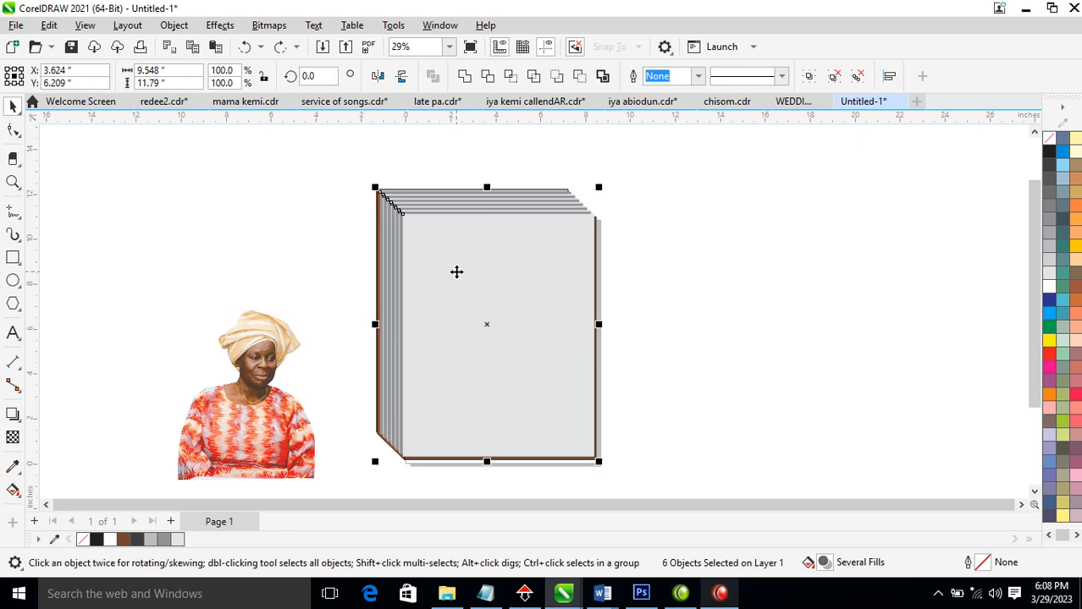
pyautogui.hotkey('ctrl', 'g')
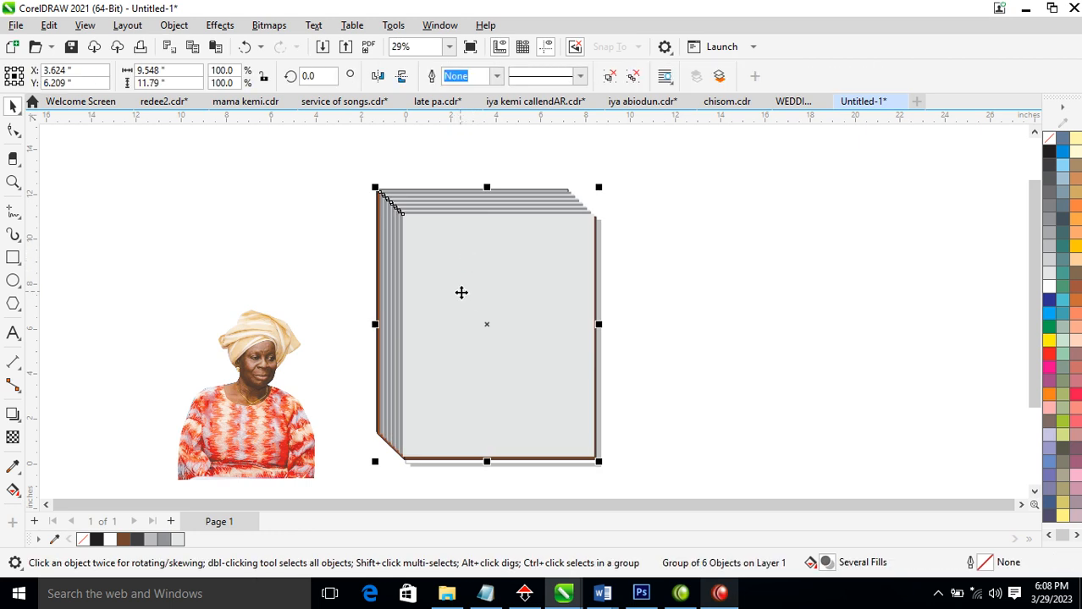
# Lower the grouped pages in the stacking order until they sit behind the front cover and spine
pyautogui.hotkey('ctrl', 'pagedown')
pyautogui.hotkey('ctrl', 'pagedown')
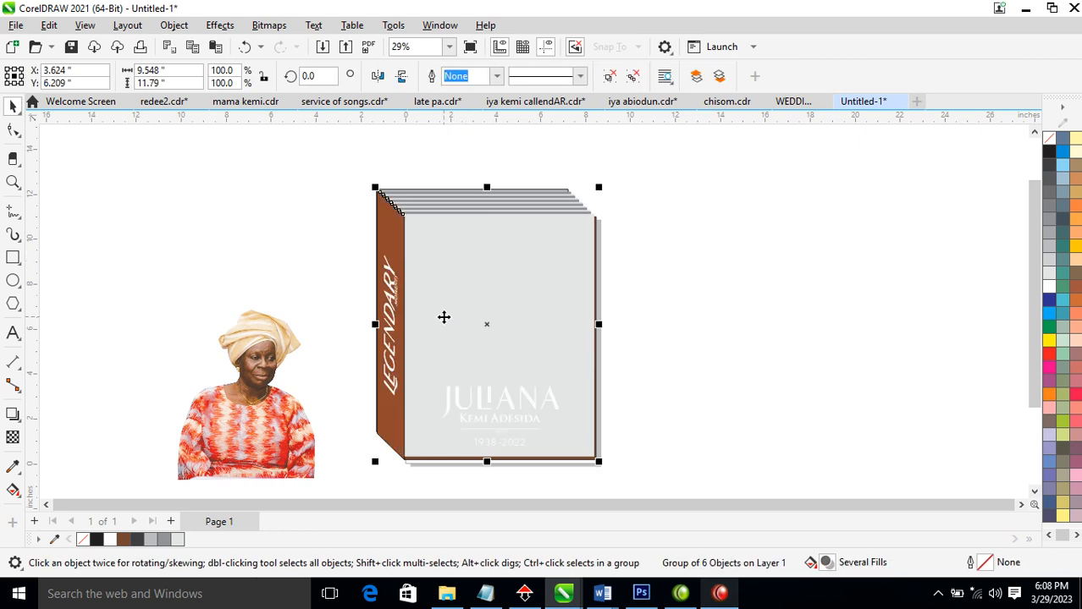
pyautogui.hotkey('ctrl', 'pagedown')
pyautogui.hotkey('ctrl', 'pagedown')
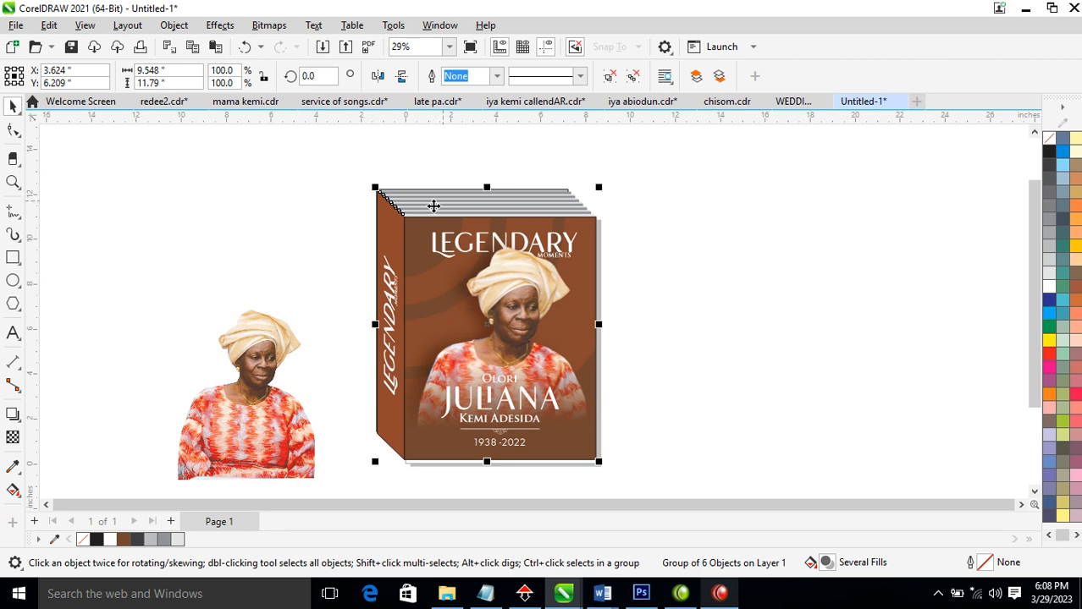
# Remove the outline of the K30 gray rectangle at the back of the page stack
pyautogui.click(555, 191)
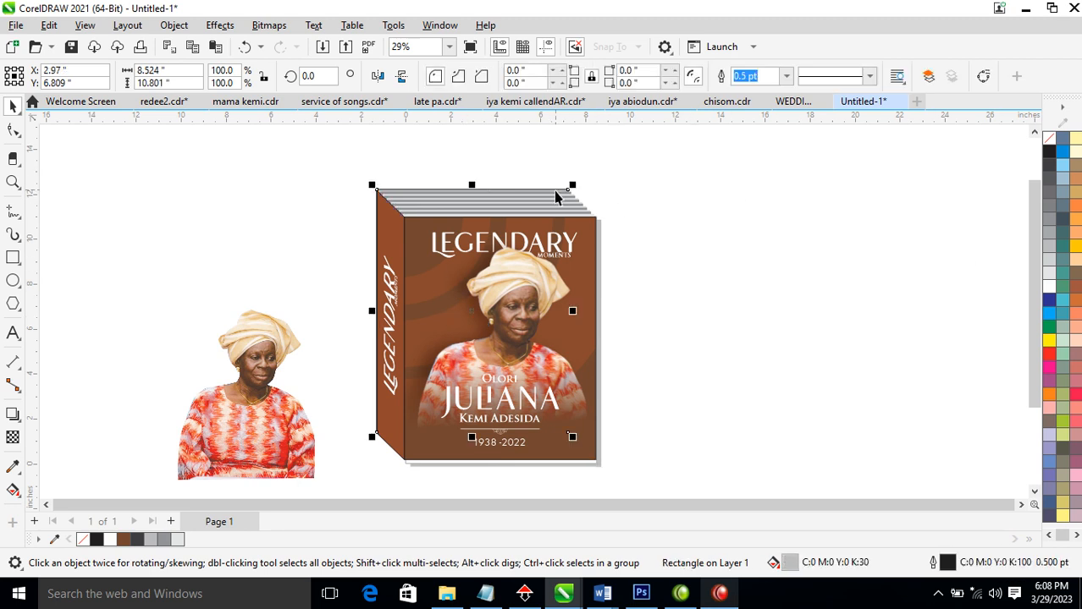
pyautogui.rightClick(1049, 144)
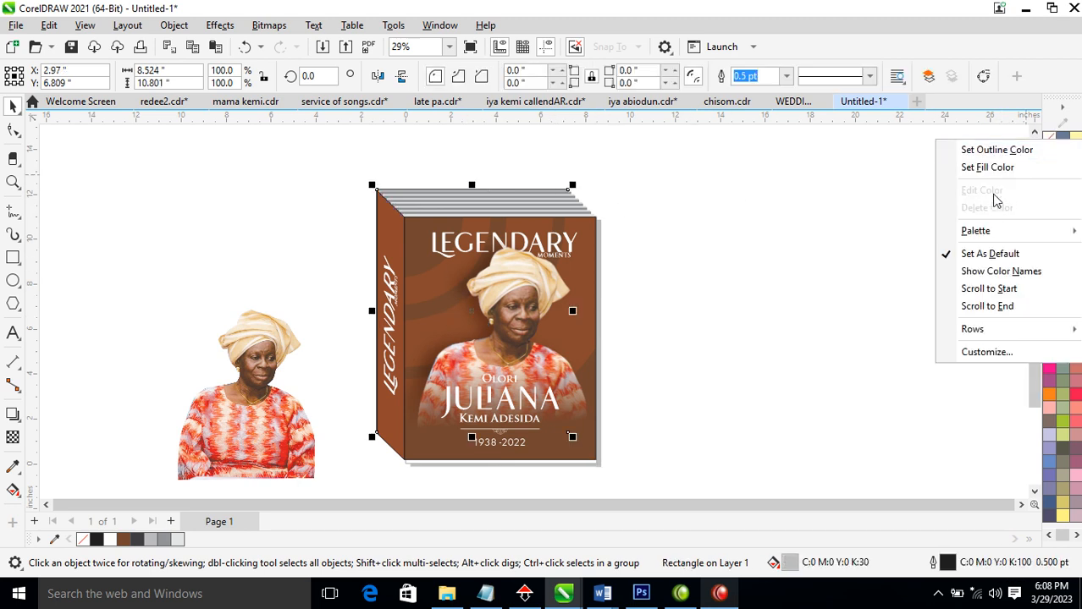
pyautogui.click(997, 150)
pyautogui.scroll(-3, 559, 349)
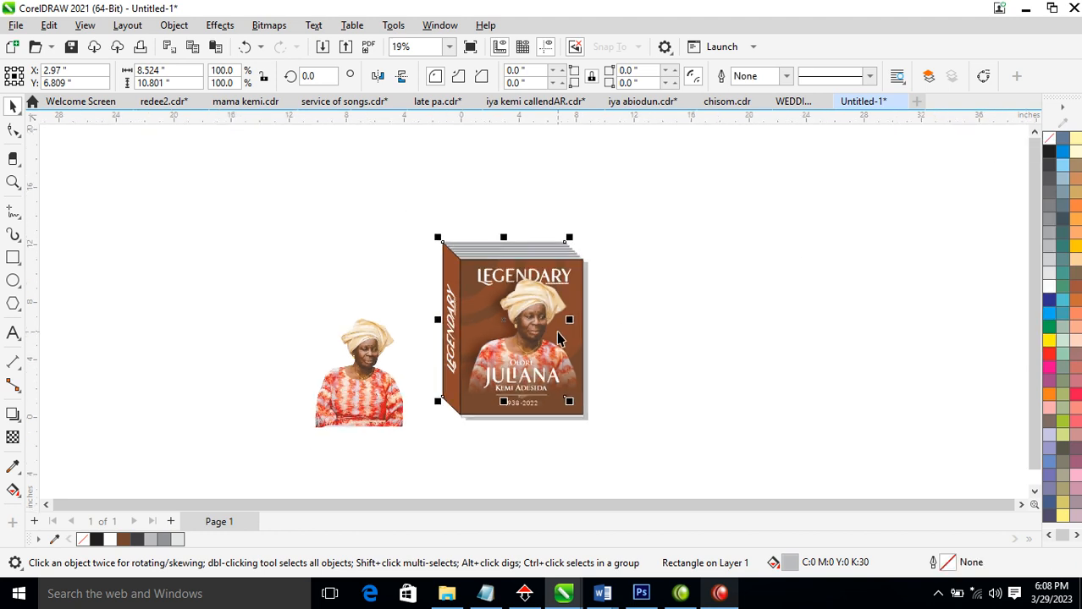
# Remove the outlines of the brown front cover and the skewed spine
pyautogui.press('z')
pyautogui.moveTo(283, 157); pyautogui.dragTo(484, 393)
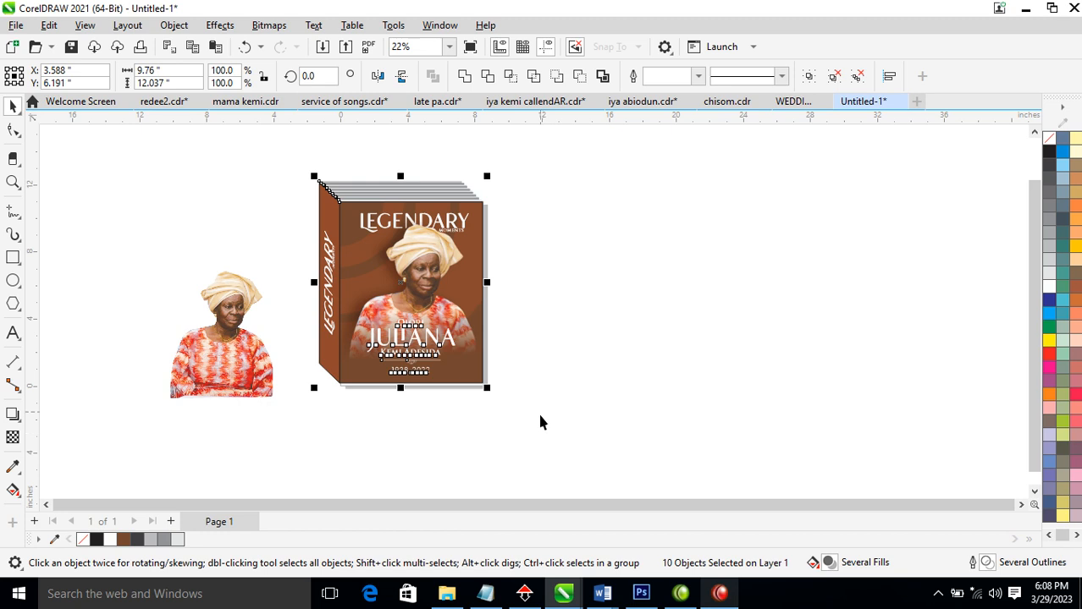
pyautogui.click(518, 336)
pyautogui.click(374, 235)
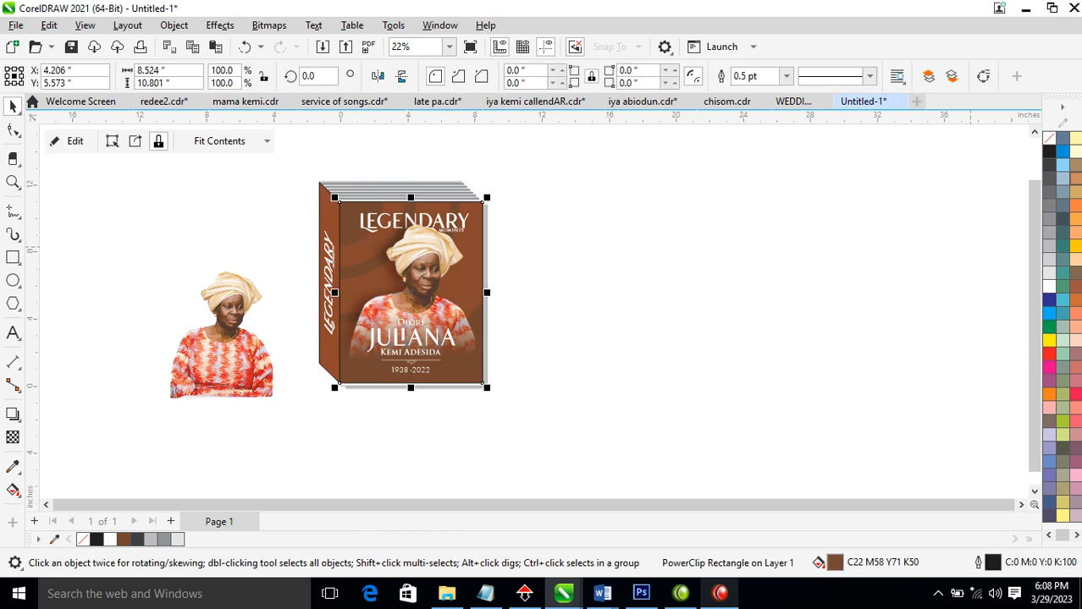
pyautogui.rightClick(1050, 141)
pyautogui.click(1015, 151)
pyautogui.click(303, 263)
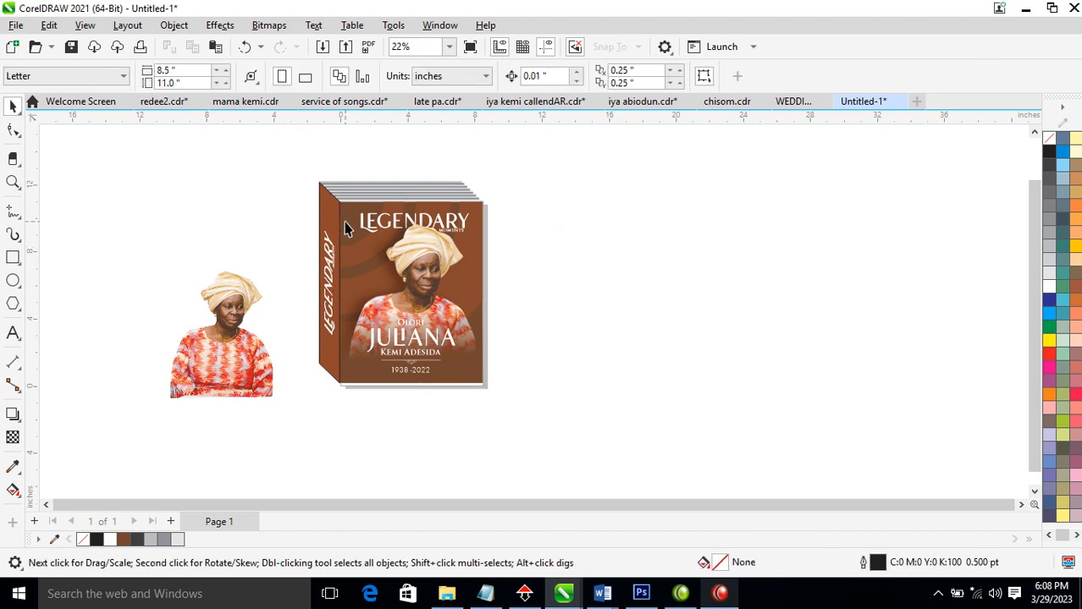
pyautogui.click(333, 230)
pyautogui.rightClick(1049, 141)
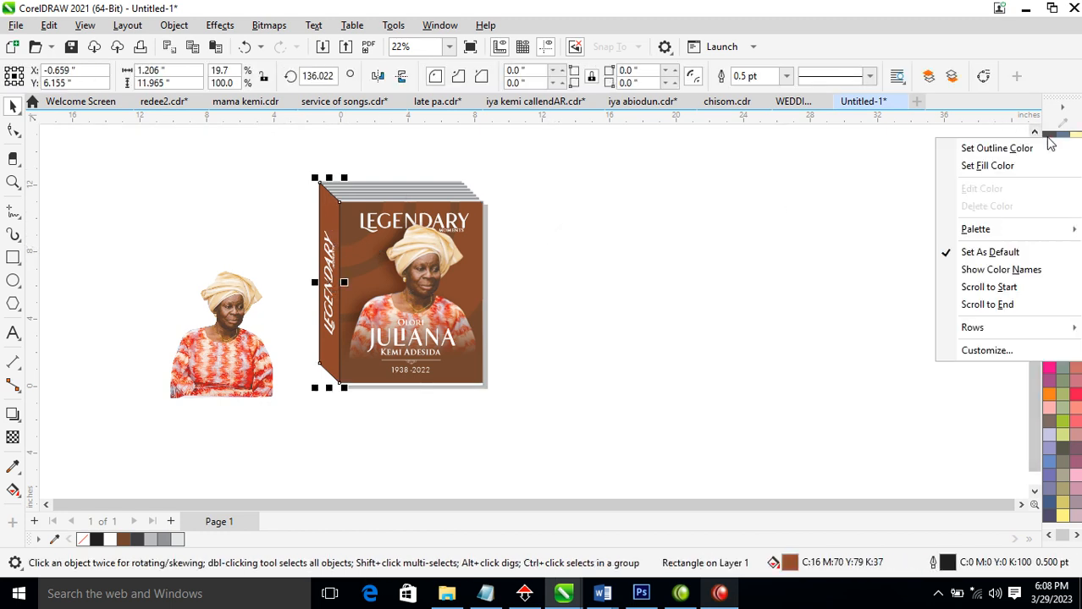
pyautogui.click(996, 149)
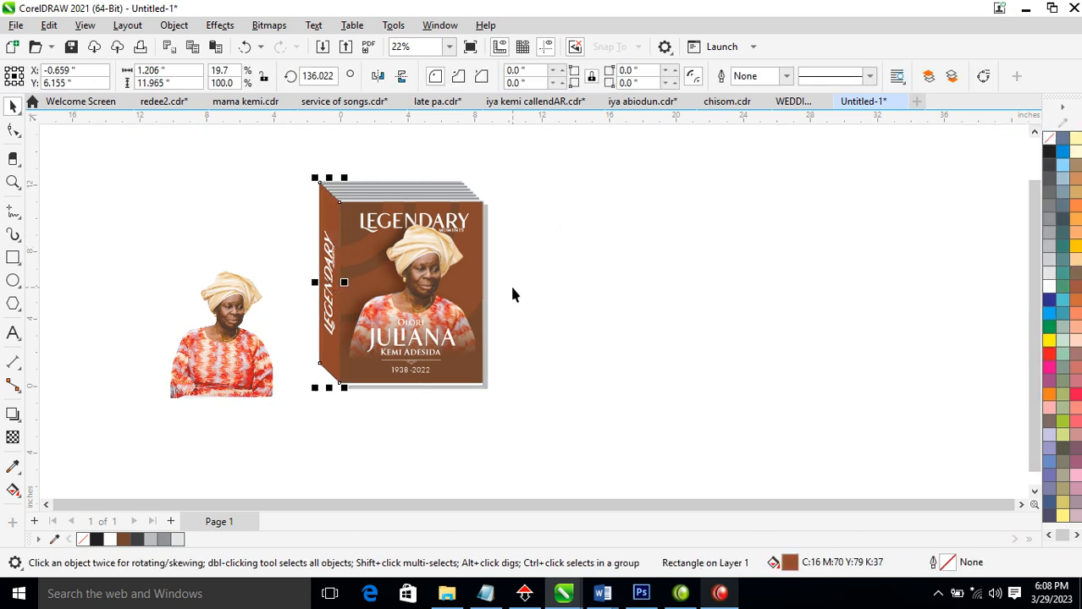
# Group the whole book, then place the loose portrait cutout far to its right and shift the book left
pyautogui.moveTo(272, 137); pyautogui.dragTo(591, 430)
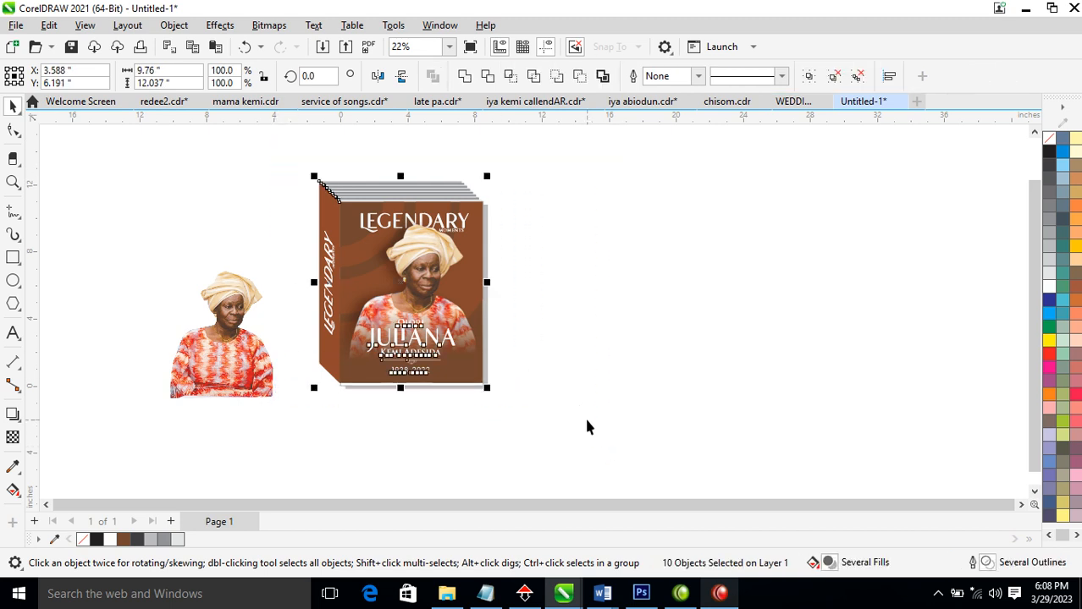
pyautogui.hotkey('ctrl', 'g')
pyautogui.moveTo(213, 338); pyautogui.dragTo(883, 349)
pyautogui.moveTo(472, 268); pyautogui.dragTo(382, 280)
# Draw a background rectangle about 36.4 × 19.7 inches around the book, fill it C22 M58 Y71 K50 and send it to the back
pyautogui.click(13, 257)
pyautogui.moveTo(116, 138); pyautogui.dragTo(727, 468)
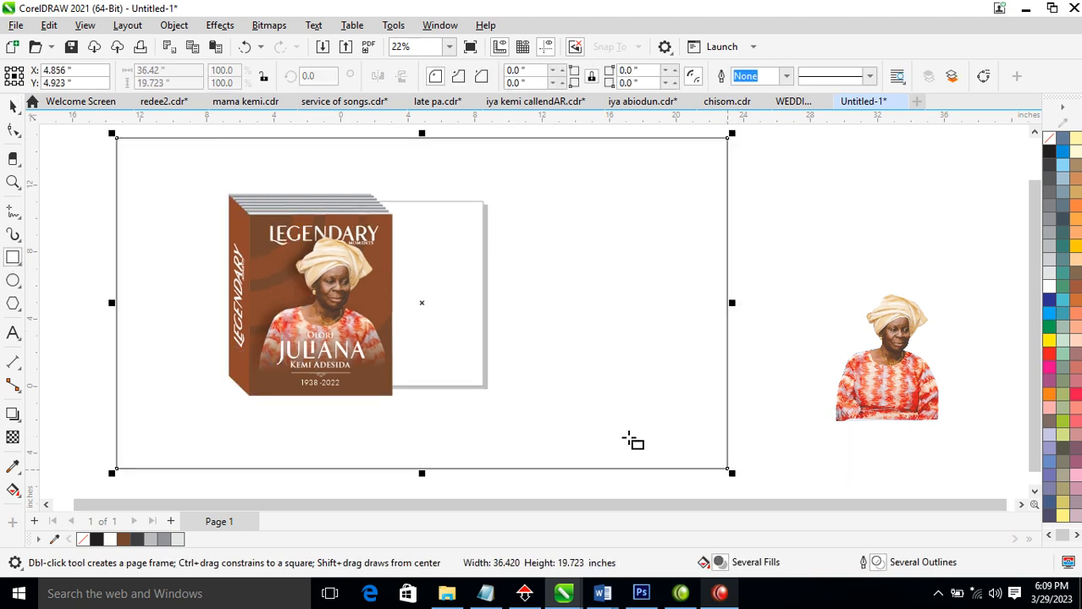
pyautogui.press('space')
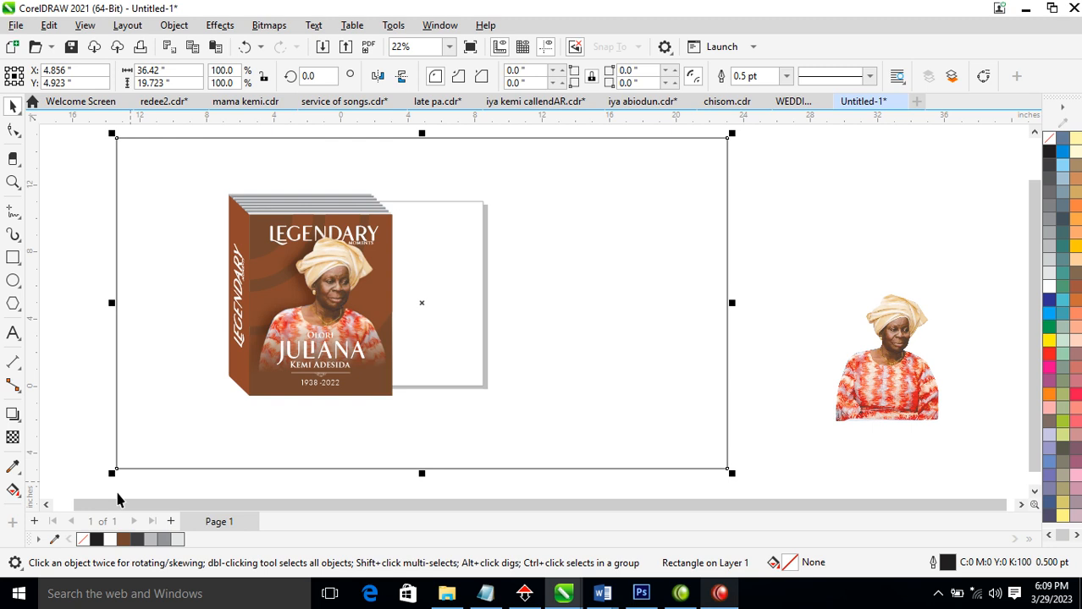
pyautogui.click(124, 540)
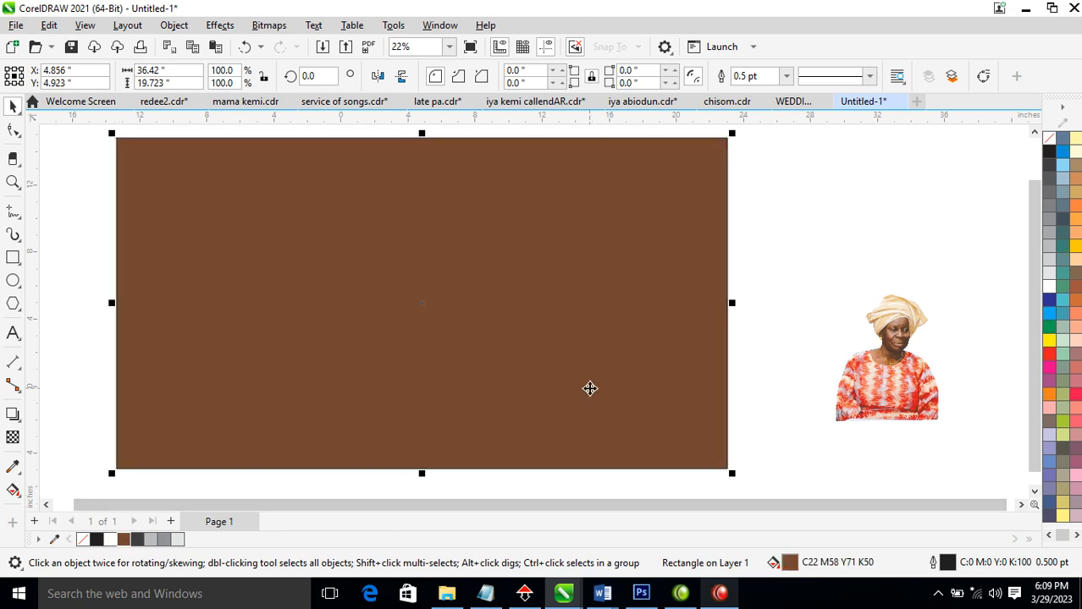
pyautogui.hotkey('shift', 'pagedown')
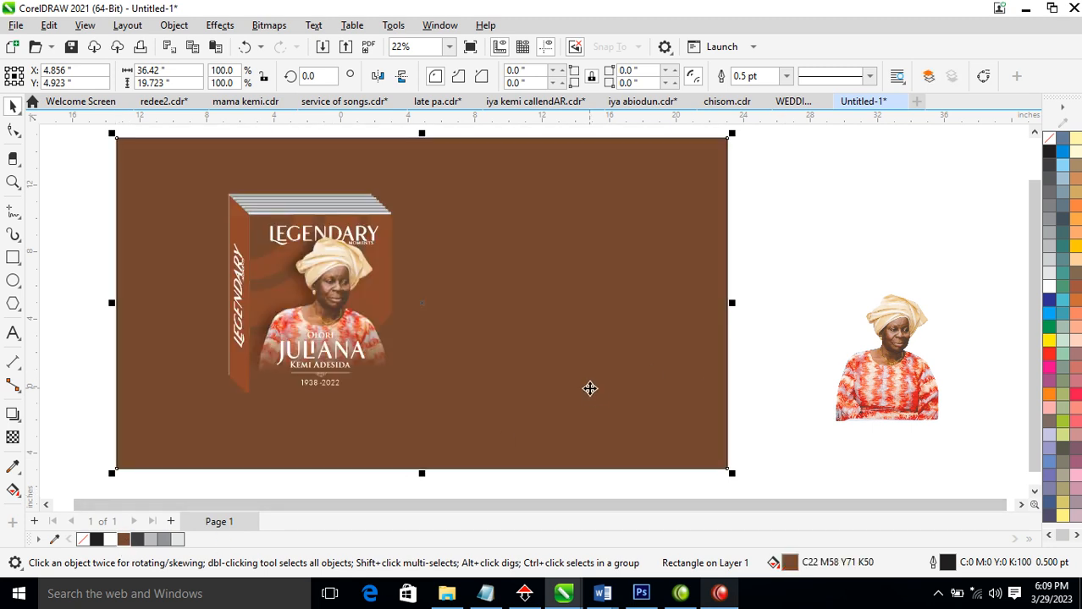
# Shift the book slightly left on the background and give it a black Multiply drop shadow with zero offset
pyautogui.click(328, 298)
pyautogui.moveTo(326, 326); pyautogui.dragTo(333, 352)
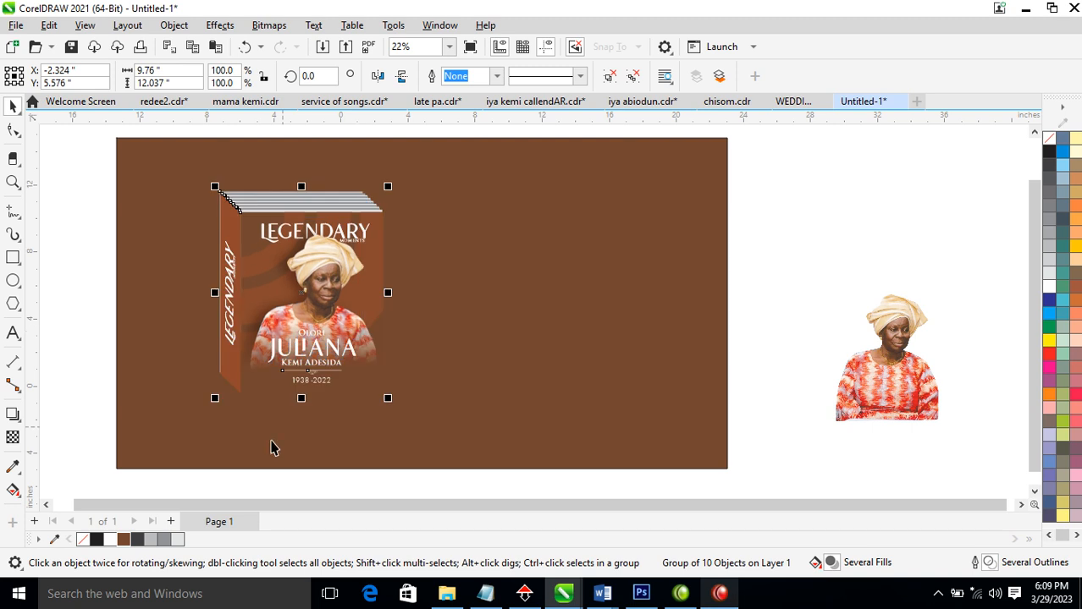
pyautogui.click(13, 414)
pyautogui.moveTo(302, 292); pyautogui.dragTo(359, 391)
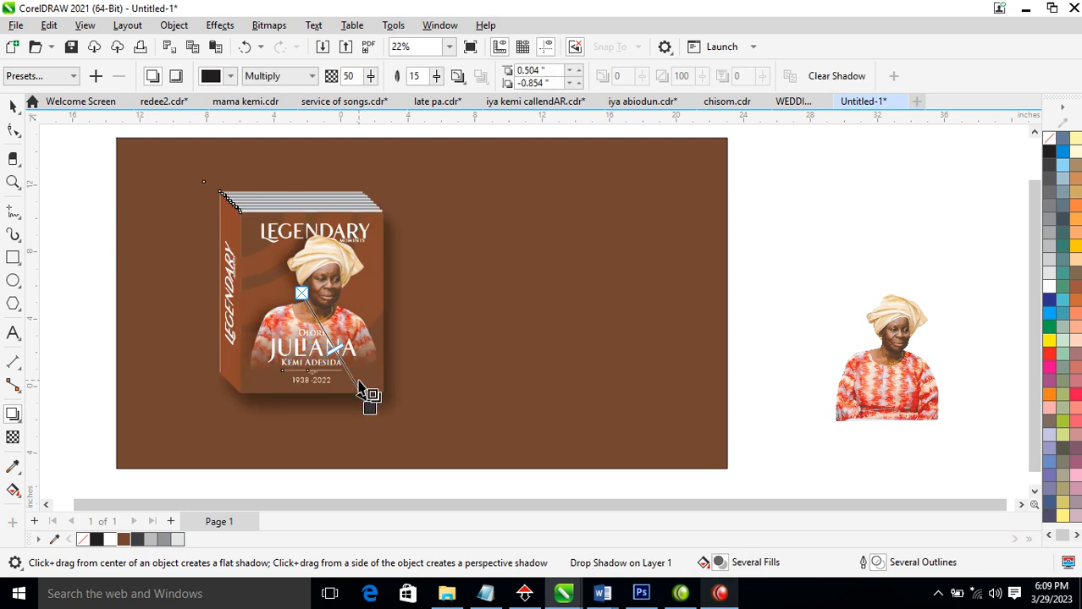
pyautogui.moveTo(296, 290); pyautogui.dragTo(301, 294)
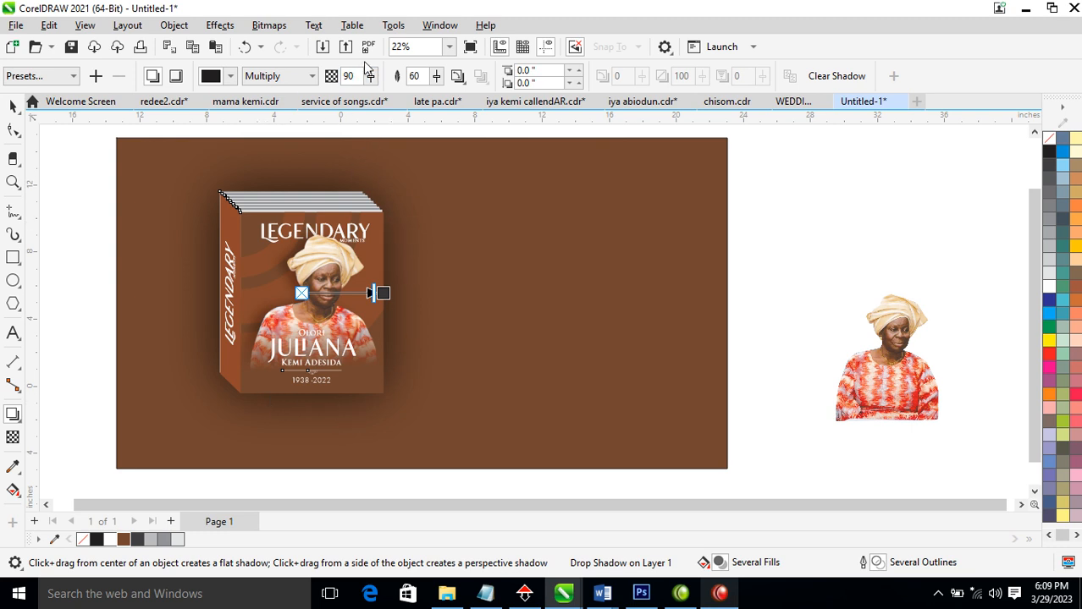
# Set both the opacity and the feathering of the book's drop shadow to 100
pyautogui.moveTo(358, 79); pyautogui.dragTo(314, 80)
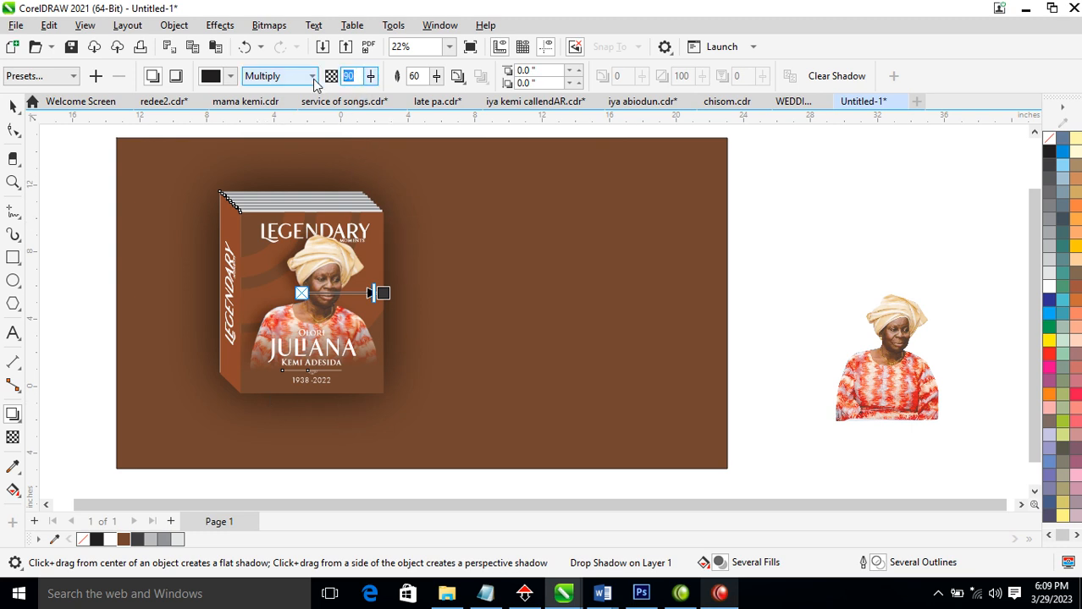
pyautogui.press('Return')
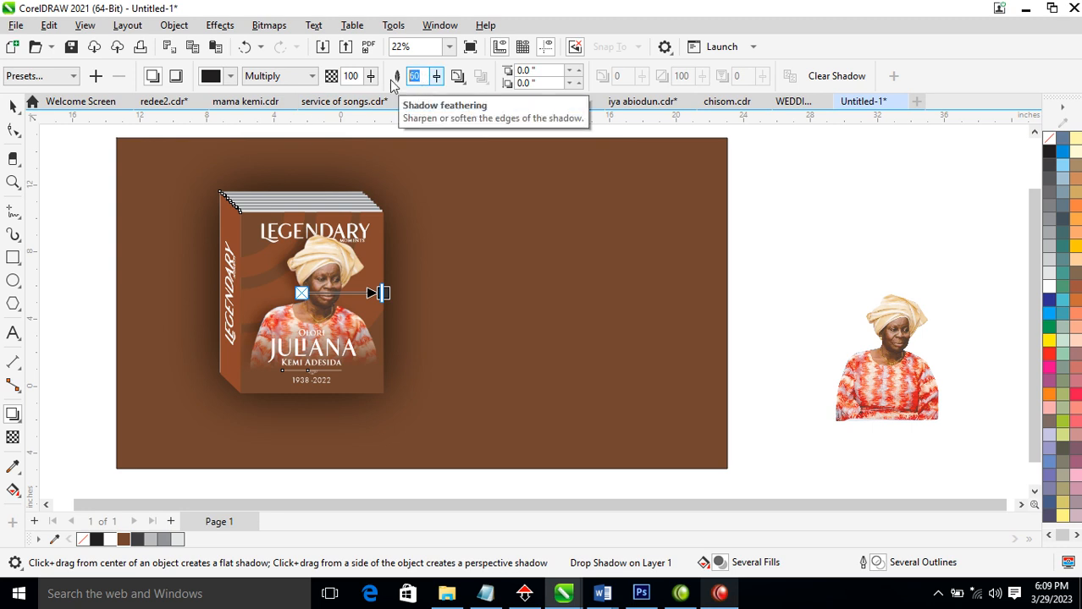
pyautogui.write('100')
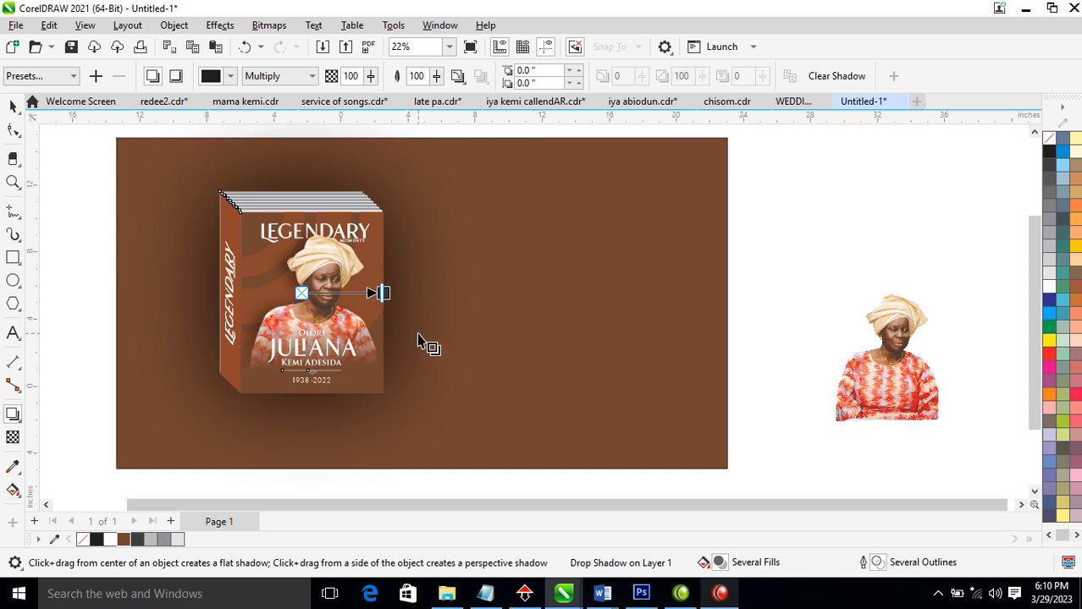
# Break the drop shadow apart from the book and group the two objects together
pyautogui.click(173, 24)
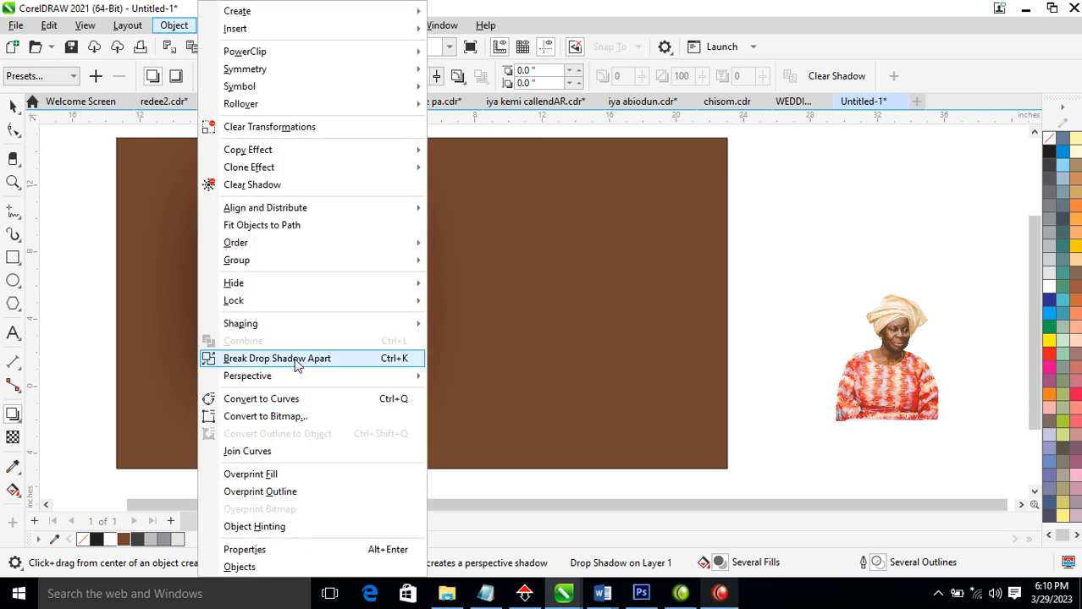
pyautogui.click(296, 359)
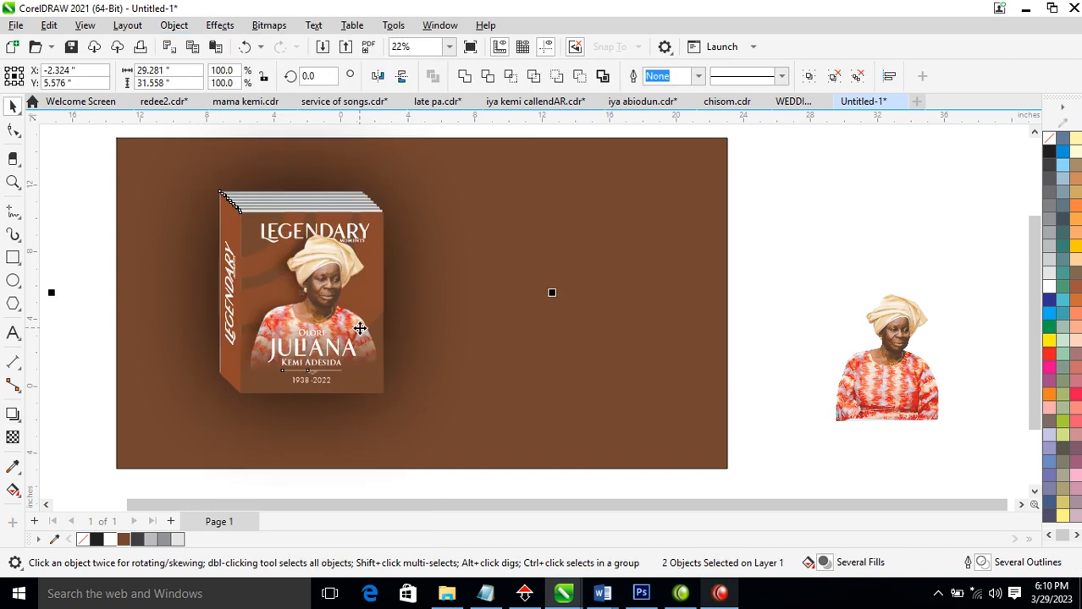
pyautogui.hotkey('ctrl', 'g')
# PowerClip the book and its shadow inside the brown background rectangle and position them in its left half
pyautogui.moveTo(353, 256); pyautogui.dragTo(646, 209)
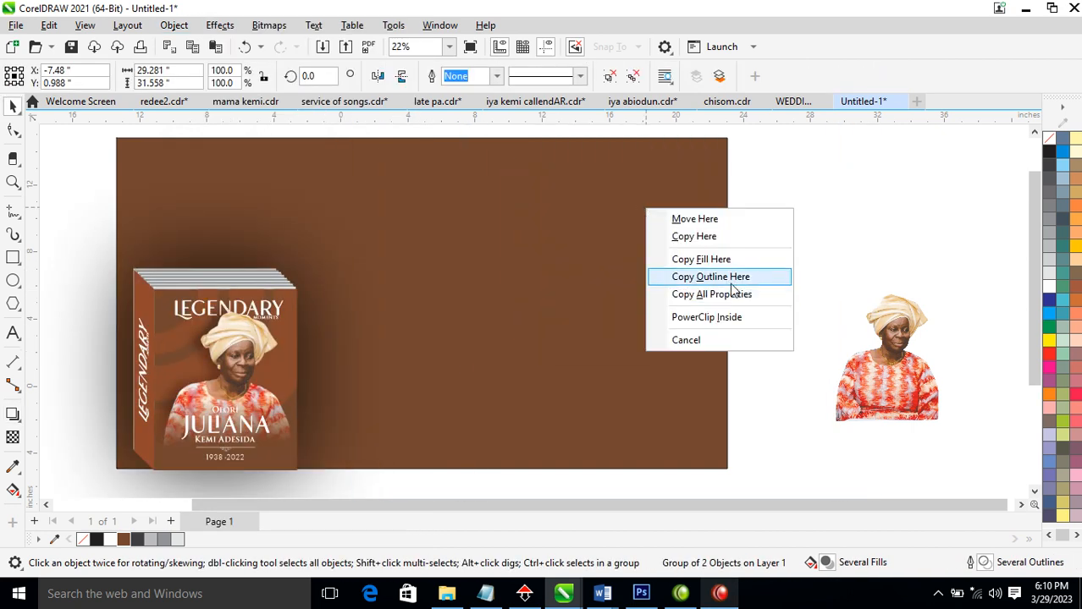
pyautogui.click(715, 314)
pyautogui.keyDown('ctrl'); pyautogui.click(666, 254); pyautogui.keyUp('ctrl')
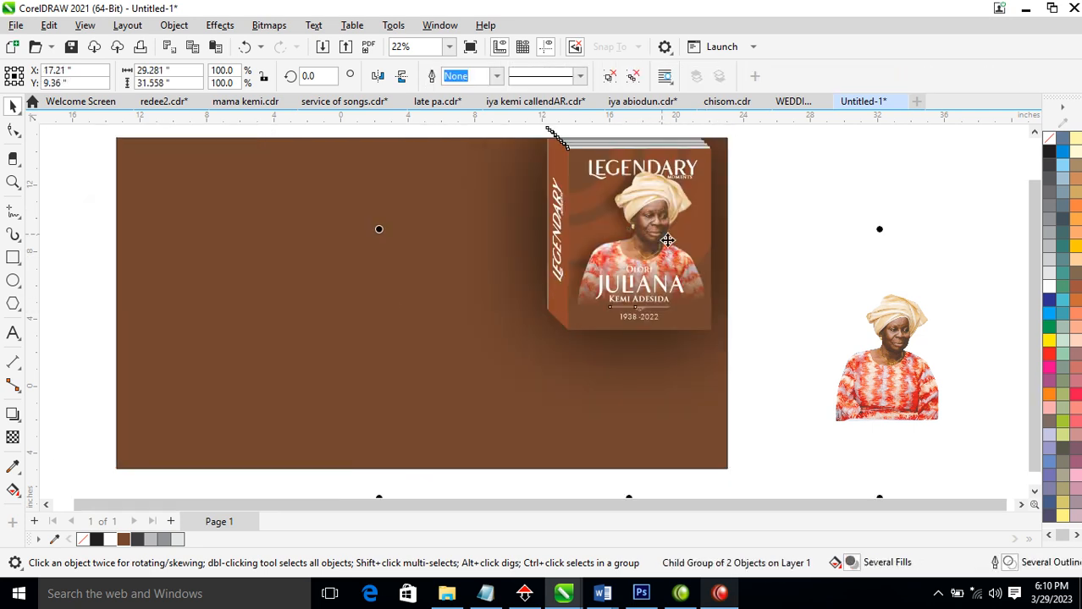
pyautogui.moveTo(673, 223); pyautogui.dragTo(328, 322)
# Change the background rectangle's uniform fill to a darker brown, C40 M78 Y92 K58
pyautogui.click(836, 322)
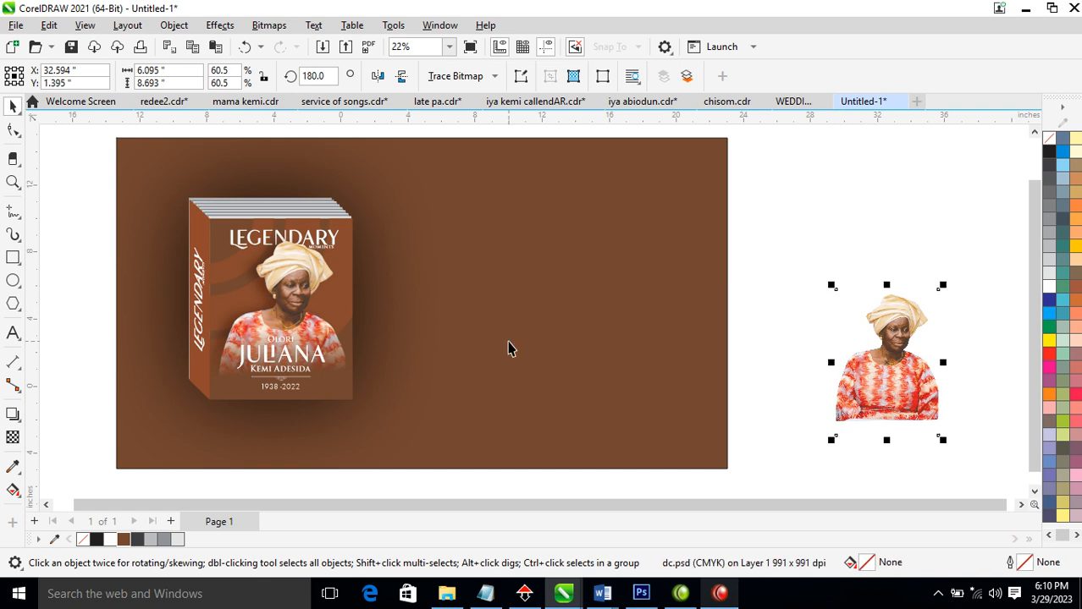
pyautogui.click(519, 294)
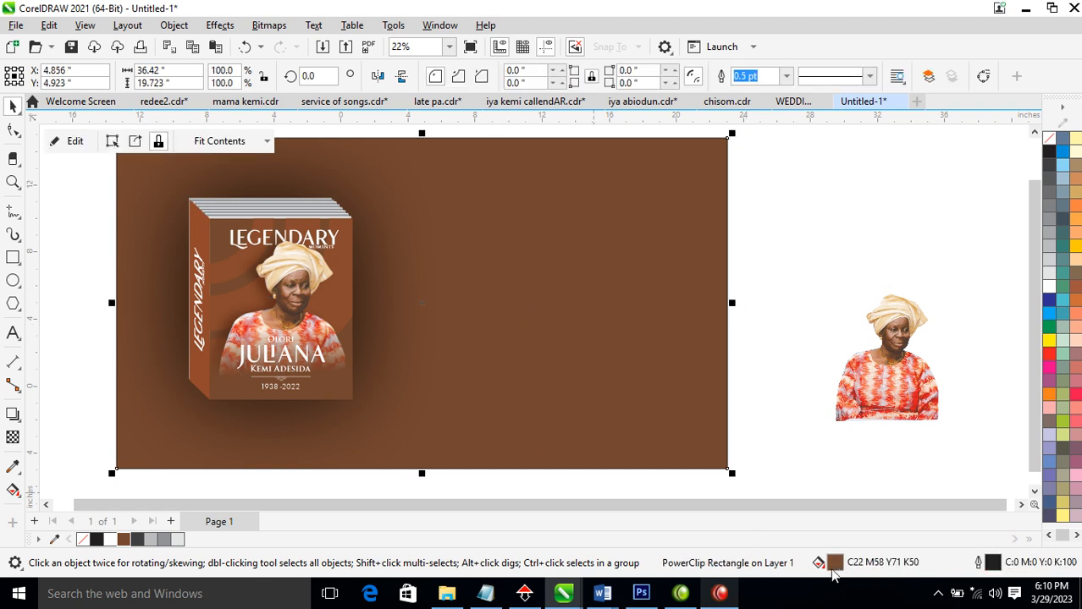
pyautogui.hotkey('shift', 'F11')
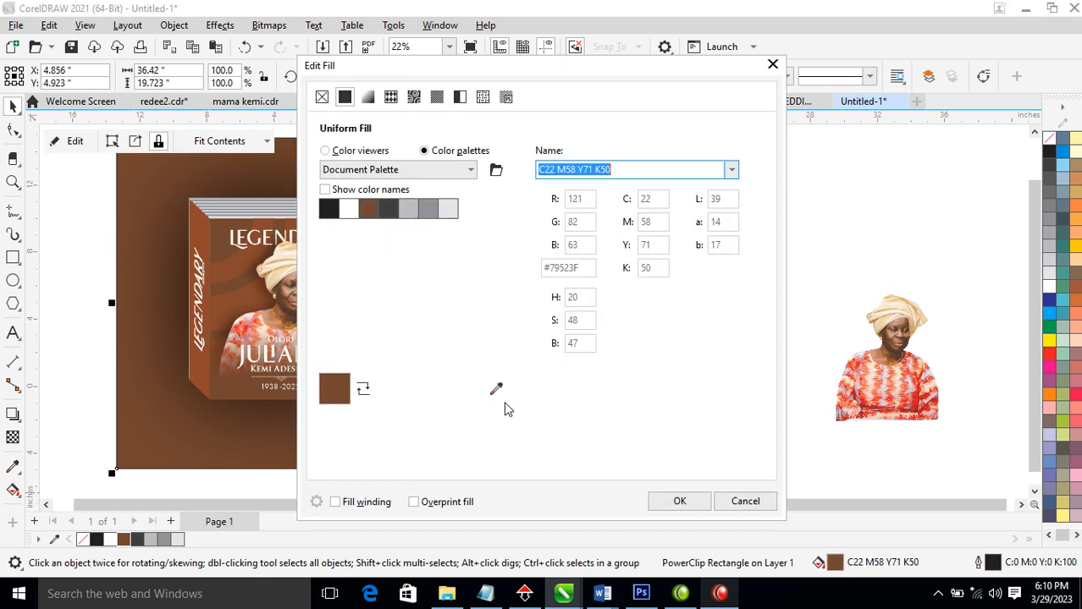
pyautogui.click(325, 151)
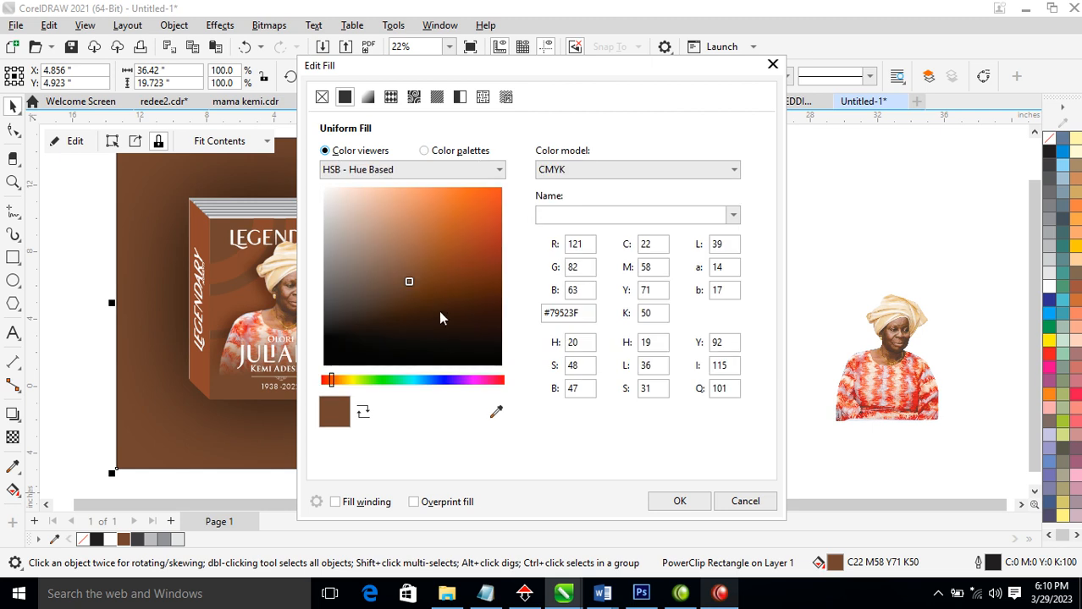
pyautogui.click(437, 303)
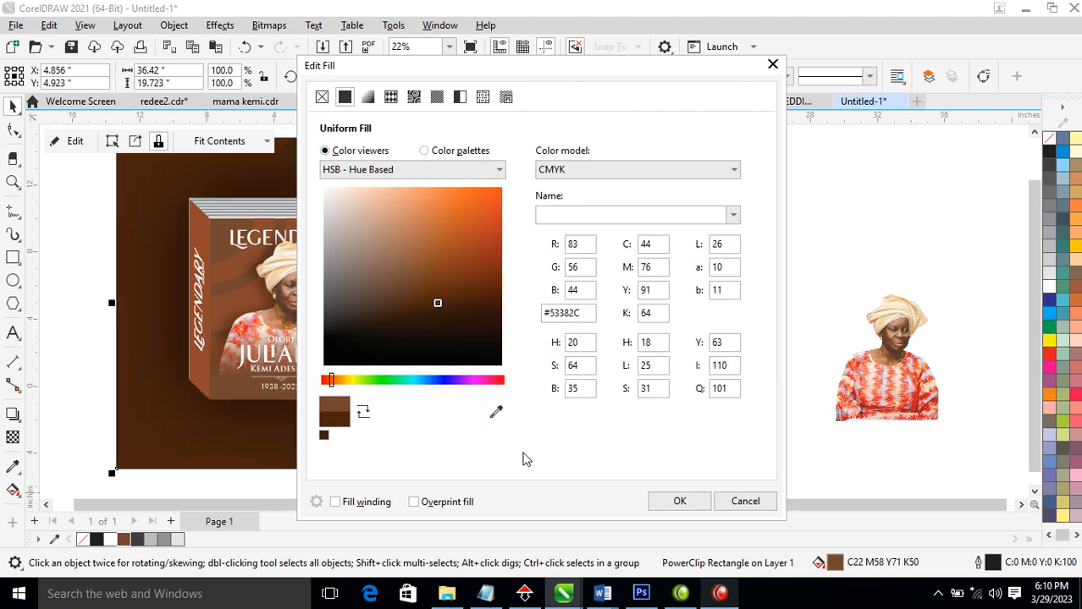
pyautogui.click(681, 502)
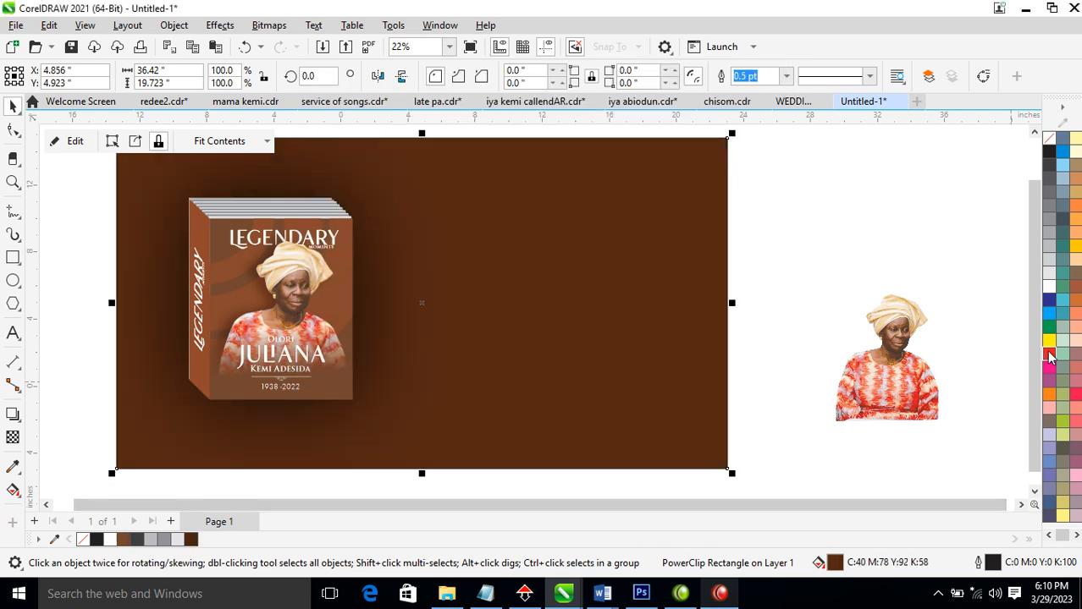
# Add the text "Order Now" on the background beside the book and enlarge it to about 290 pt
pyautogui.scroll(-2, 575, 312)
pyautogui.press('z')
pyautogui.moveTo(315, 191); pyautogui.dragTo(809, 444)
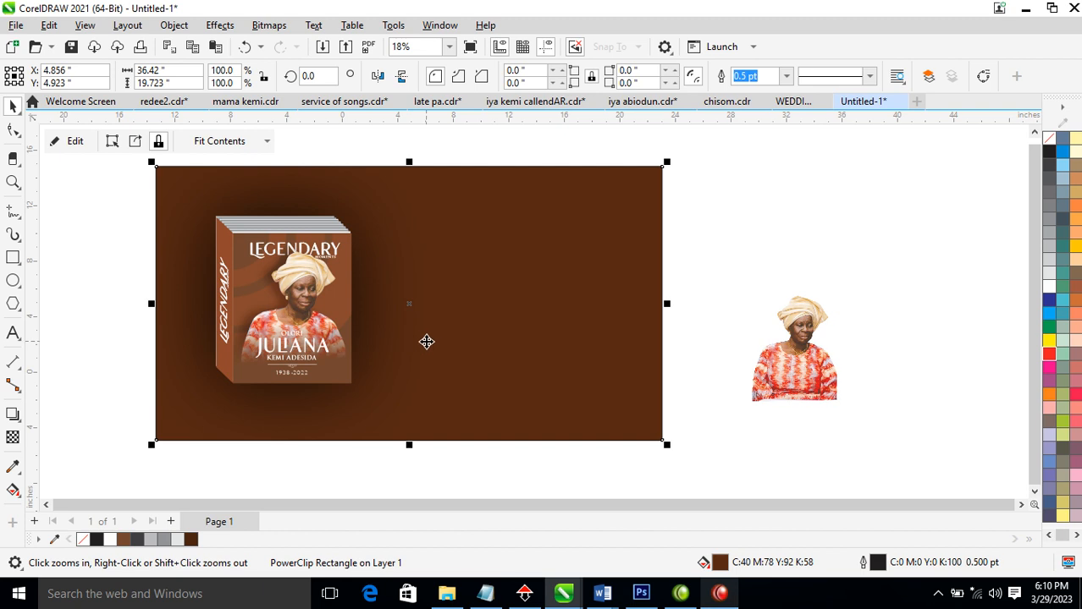
pyautogui.press('F8')
pyautogui.click(428, 263)
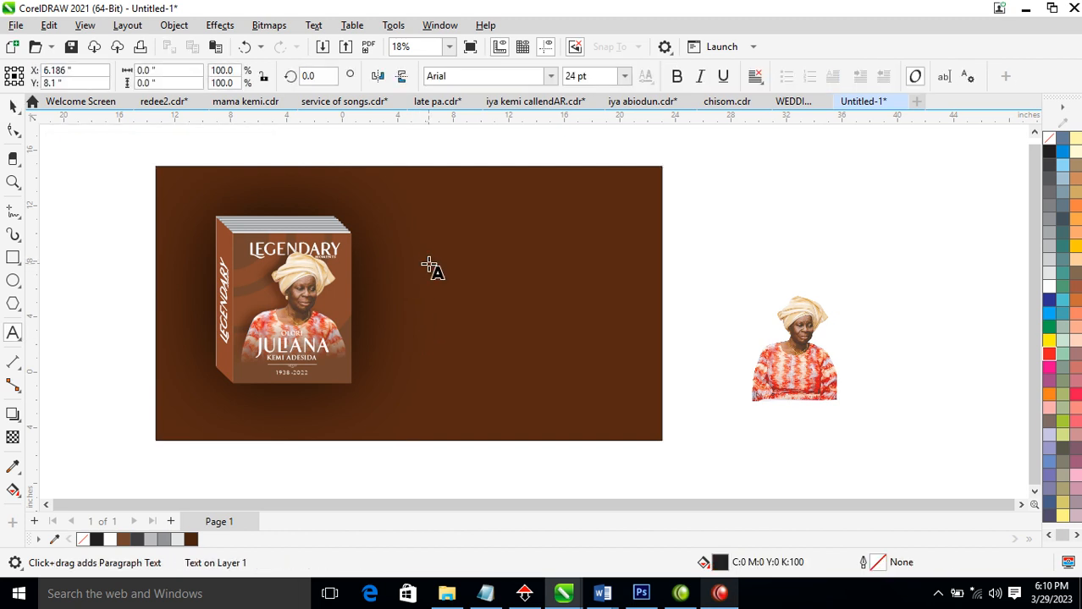
pyautogui.write('O')
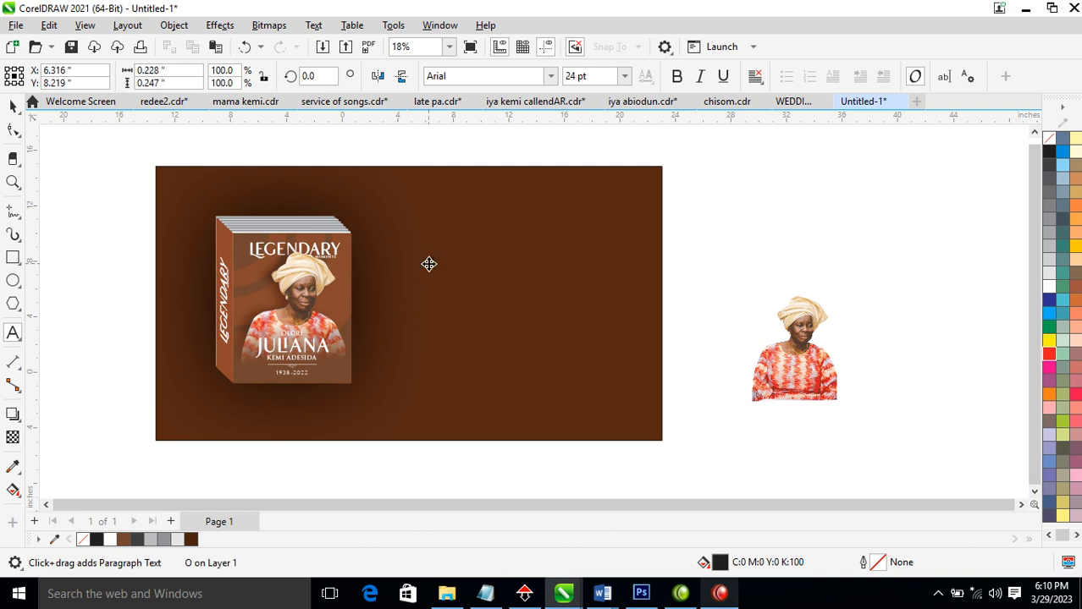
pyautogui.write('rder N')
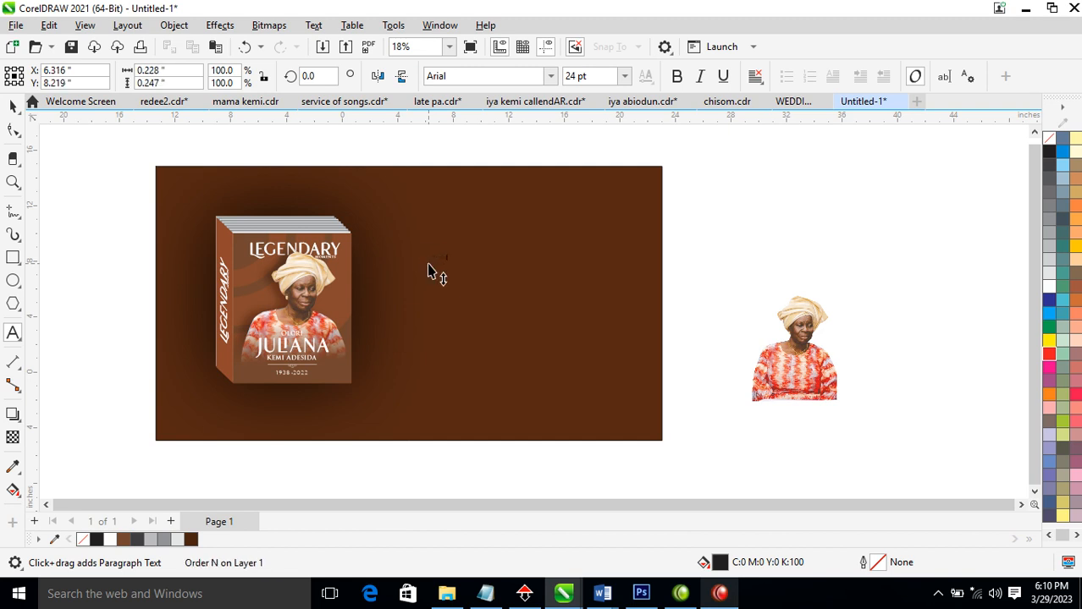
pyautogui.write('ow')
pyautogui.hotkey('ctrl', 'space')
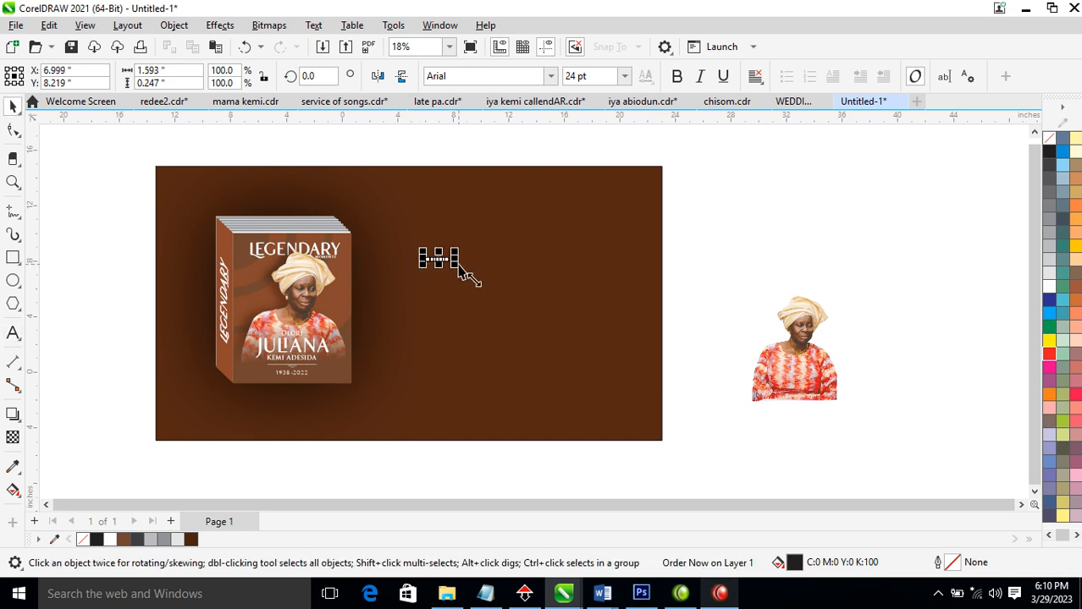
pyautogui.moveTo(542, 330); pyautogui.dragTo(709, 425)
pyautogui.moveTo(682, 281); pyautogui.dragTo(635, 279)
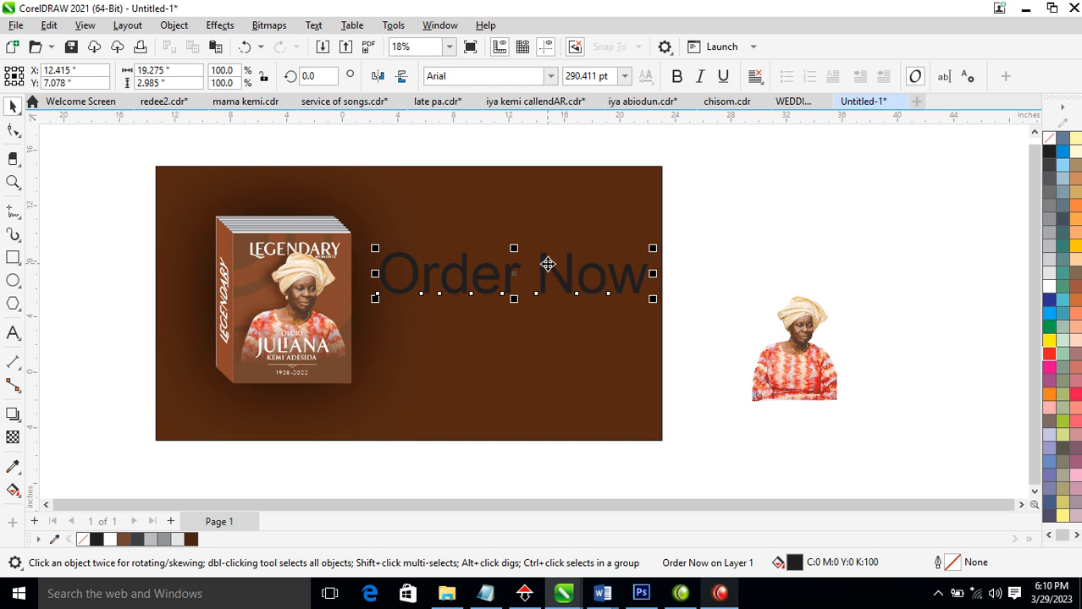
# Split "Order Now" onto two lines and fill the text white
pyautogui.doubleClick(547, 265)
pyautogui.press('Return')
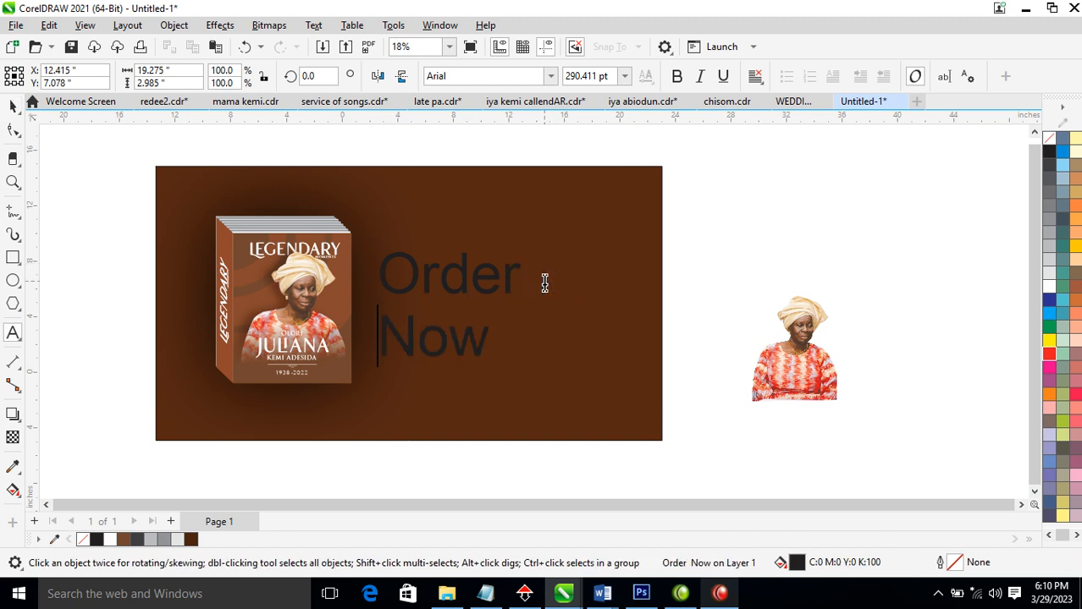
pyautogui.hotkey('ctrl', 'space')
pyautogui.click(1048, 286)
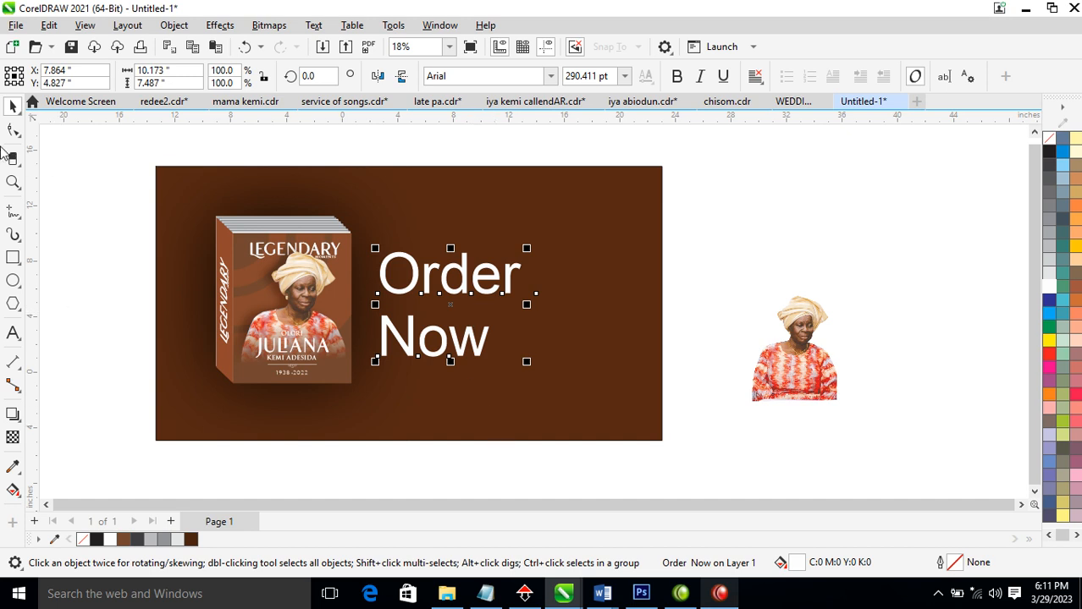
# Tighten the line spacing of the two-line "Order Now" text and move it slightly right
pyautogui.click(12, 129)
pyautogui.moveTo(378, 366); pyautogui.dragTo(398, 339)
pyautogui.press('space')
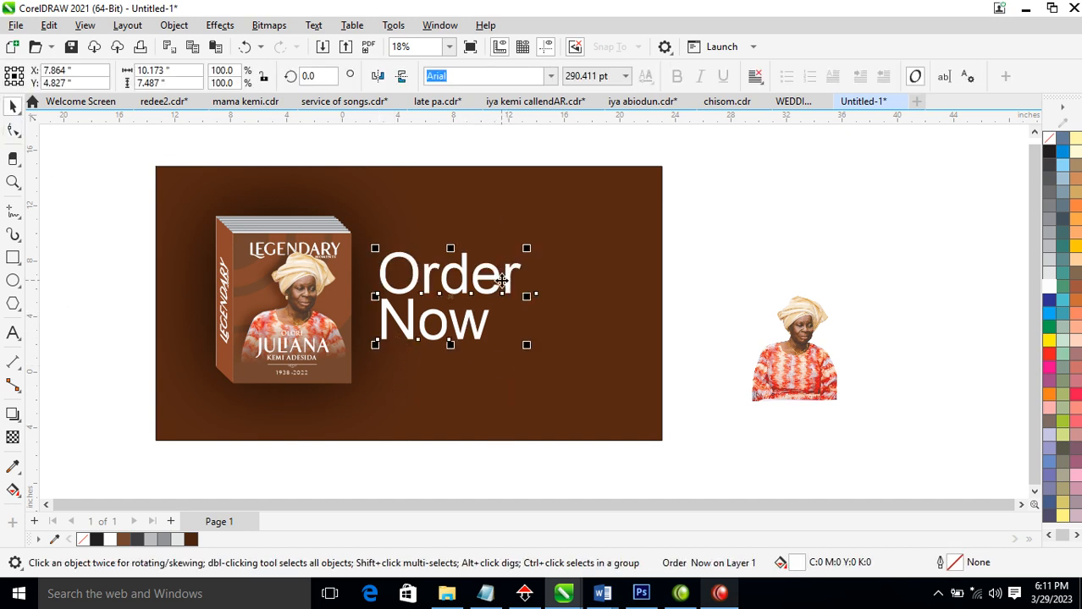
pyautogui.moveTo(499, 272); pyautogui.dragTo(527, 283)
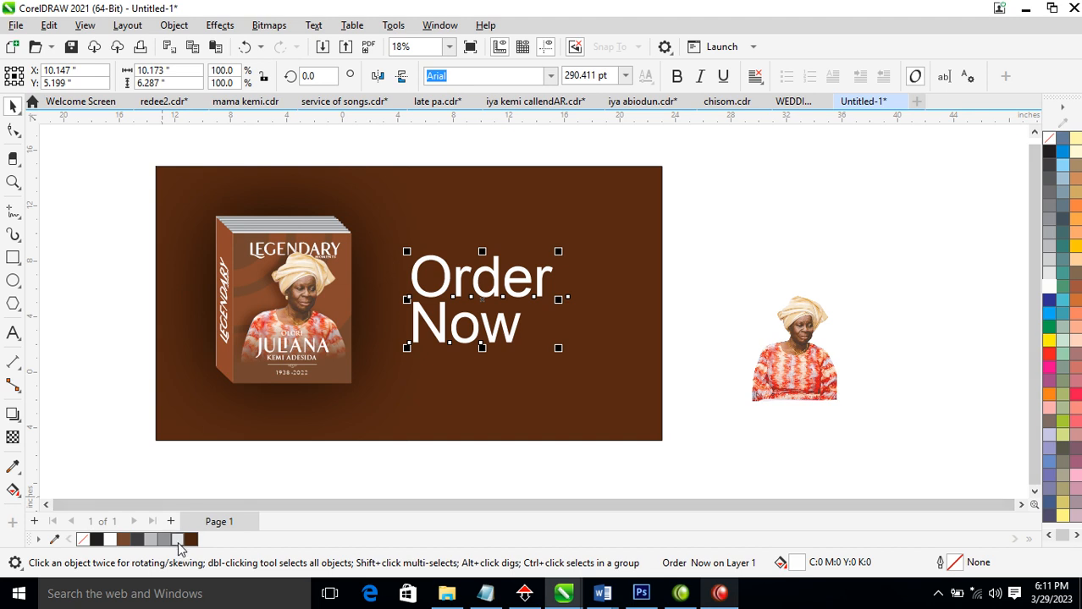
# Try a brown fill with a red tint on the "Order Now" text and return it to white
pyautogui.click(125, 540)
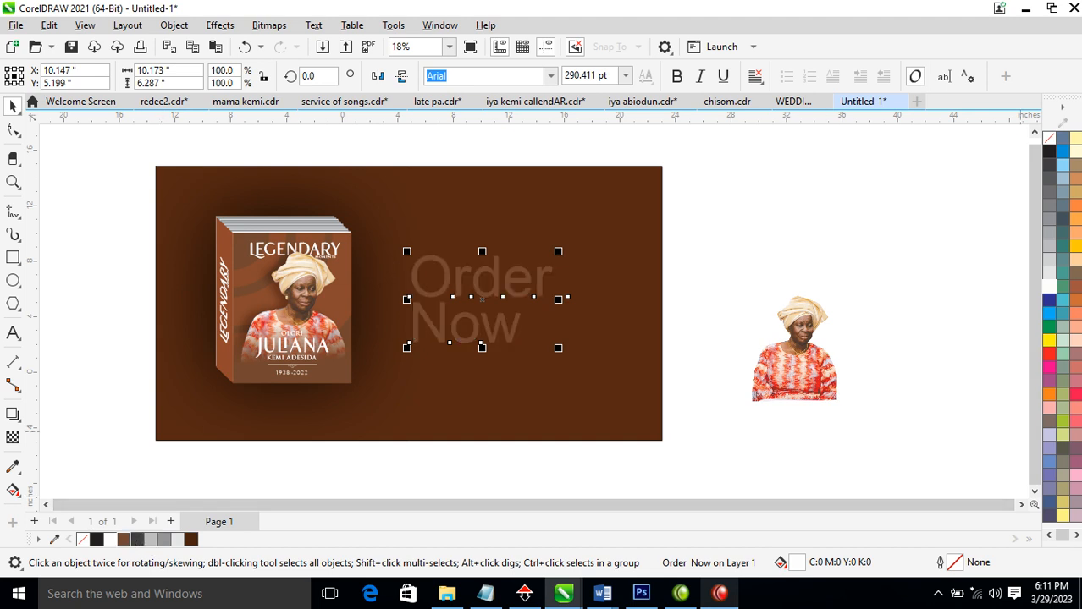
pyautogui.keyDown('ctrl'); pyautogui.click(1046, 355); pyautogui.keyUp('ctrl')
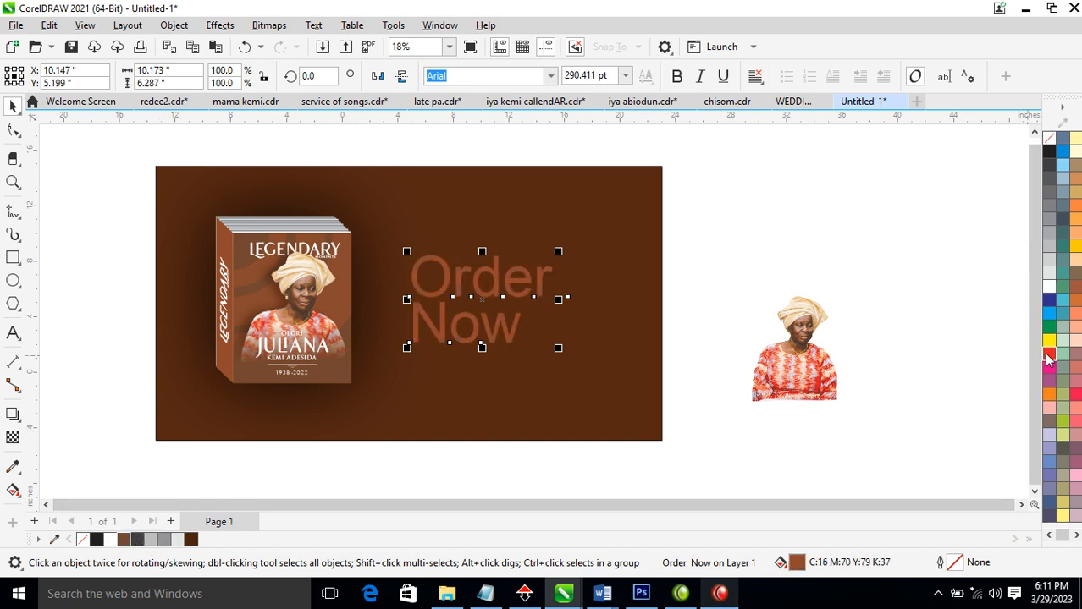
pyautogui.click(1050, 287)
# Set the "Order Now" text in FuturaTEE and bring its two lines closer together
pyautogui.click(550, 75)
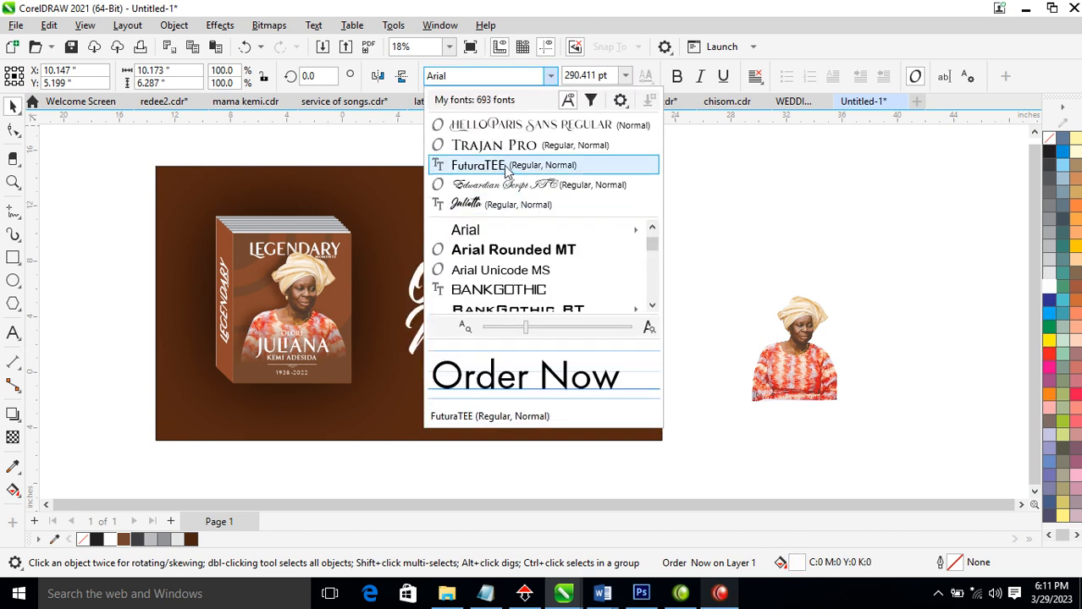
pyautogui.click(505, 167)
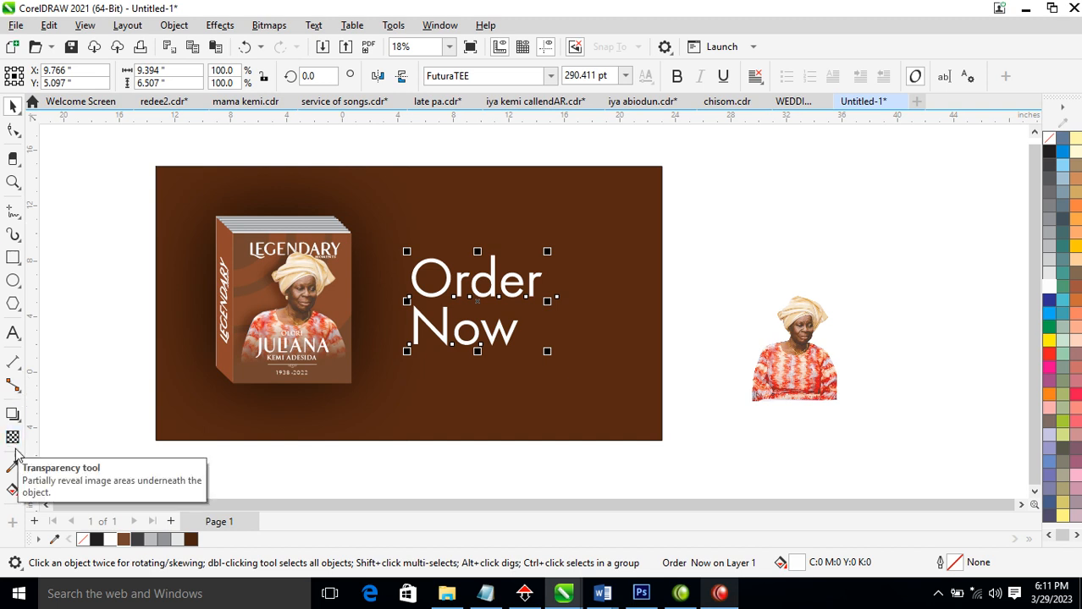
pyautogui.click(12, 131)
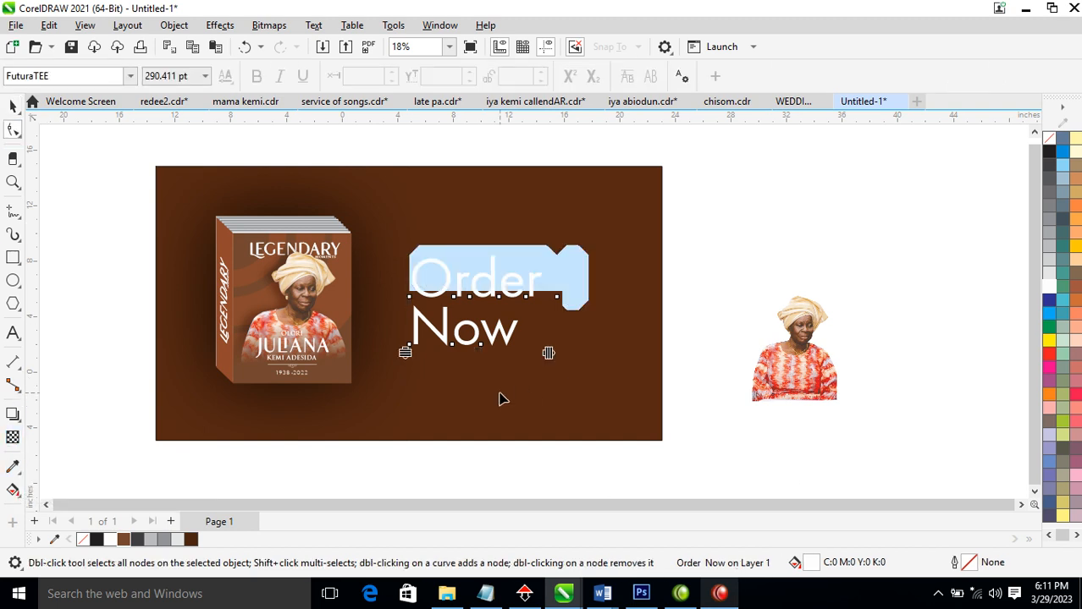
pyautogui.moveTo(406, 356); pyautogui.dragTo(413, 331)
pyautogui.press('space')
# Shift the "Order Now" text further right of the book and right-align its lines
pyautogui.moveTo(518, 283); pyautogui.dragTo(544, 294)
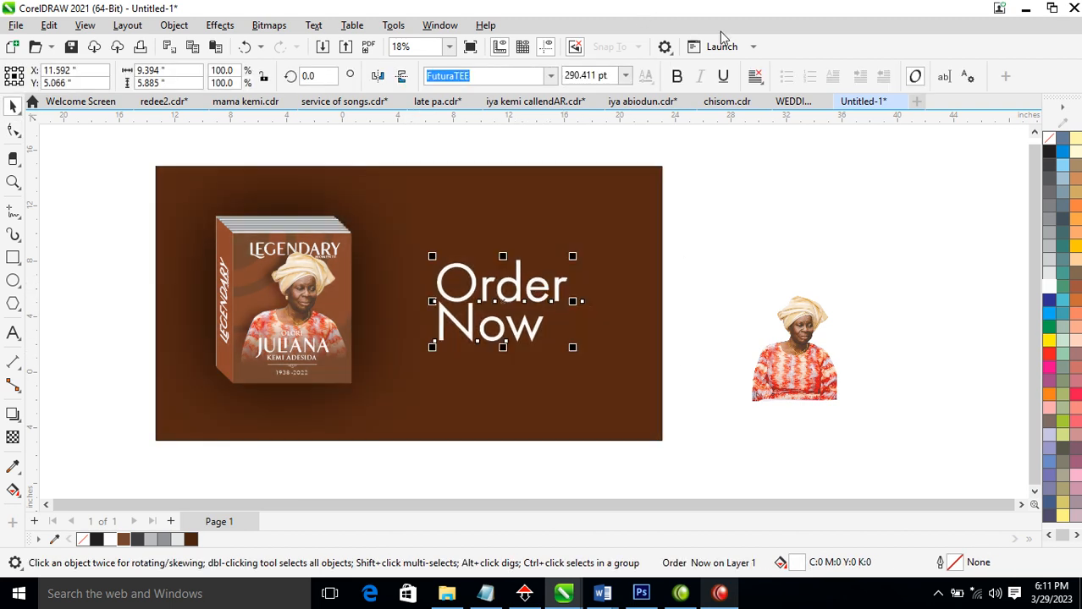
pyautogui.click(754, 76)
pyautogui.click(783, 149)
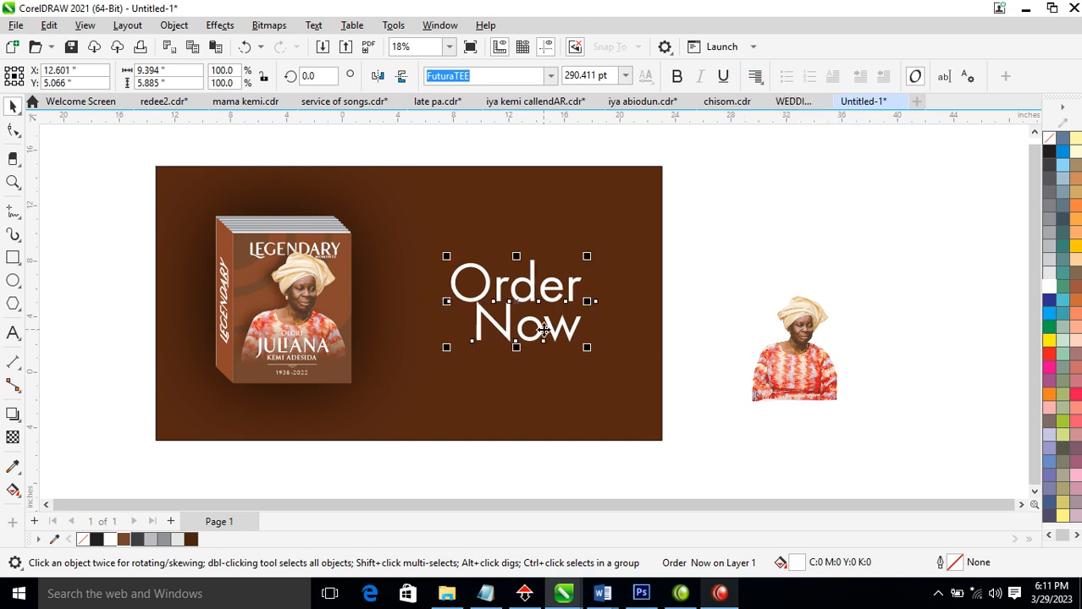
# Place a copy of the "Order Now" text directly above the original
pyautogui.moveTo(571, 289); pyautogui.dragTo(586, 220)
pyautogui.rightClick(585, 271)
pyautogui.click(536, 165)
# Replace the upper copy's text with "Lendendary Moments" and shrink it to about 146 pt just above "Order Now"
pyautogui.doubleClick(560, 226)
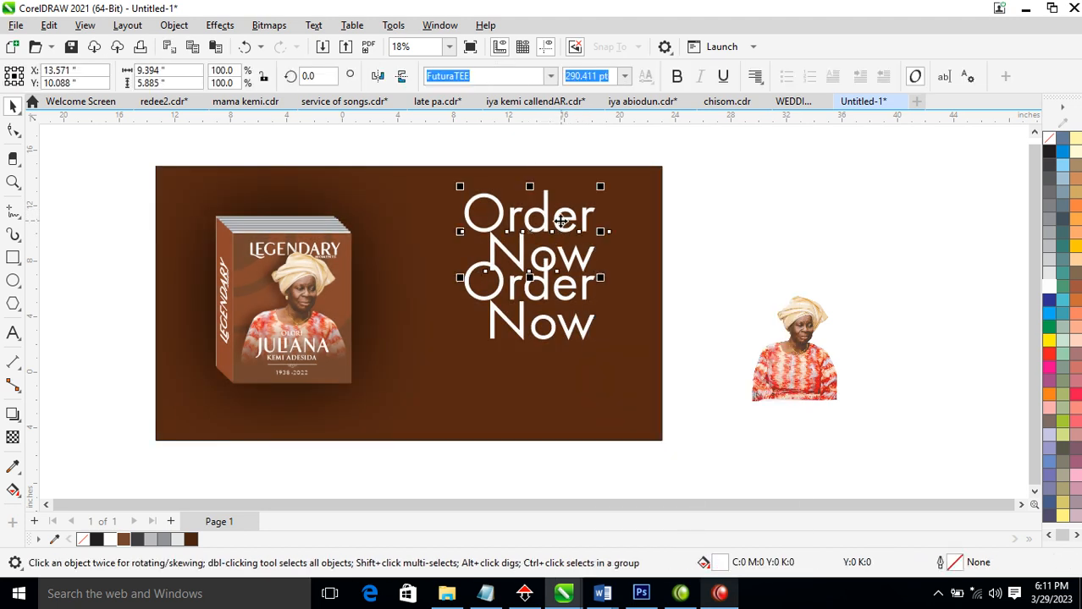
pyautogui.hotkey('ctrl', 'a')
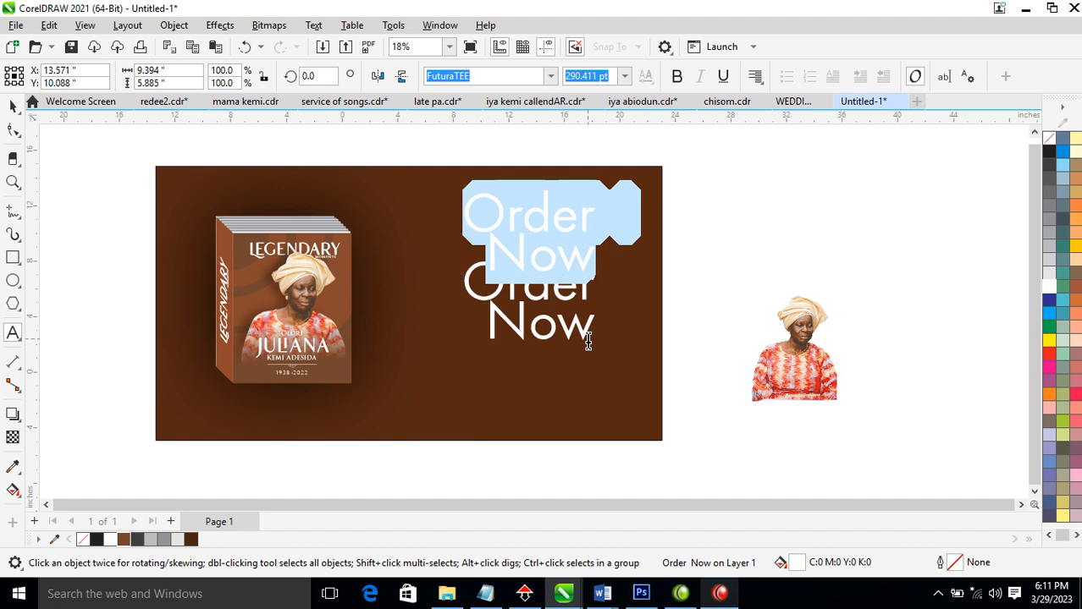
pyautogui.write('Lendendr')
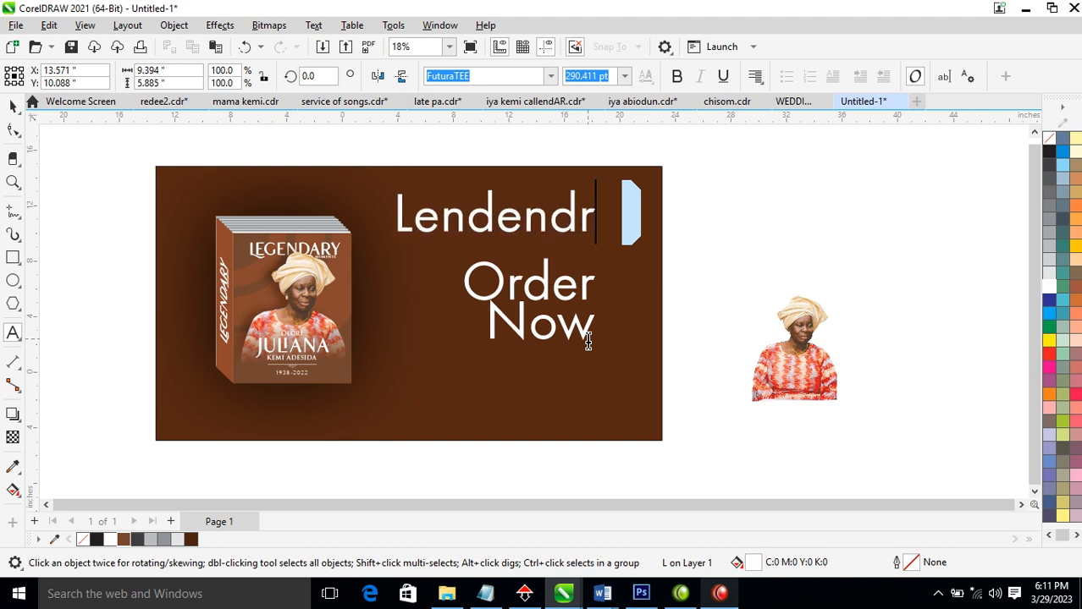
pyautogui.write('a')
pyautogui.press('BackSpace')
pyautogui.press('BackSpace')
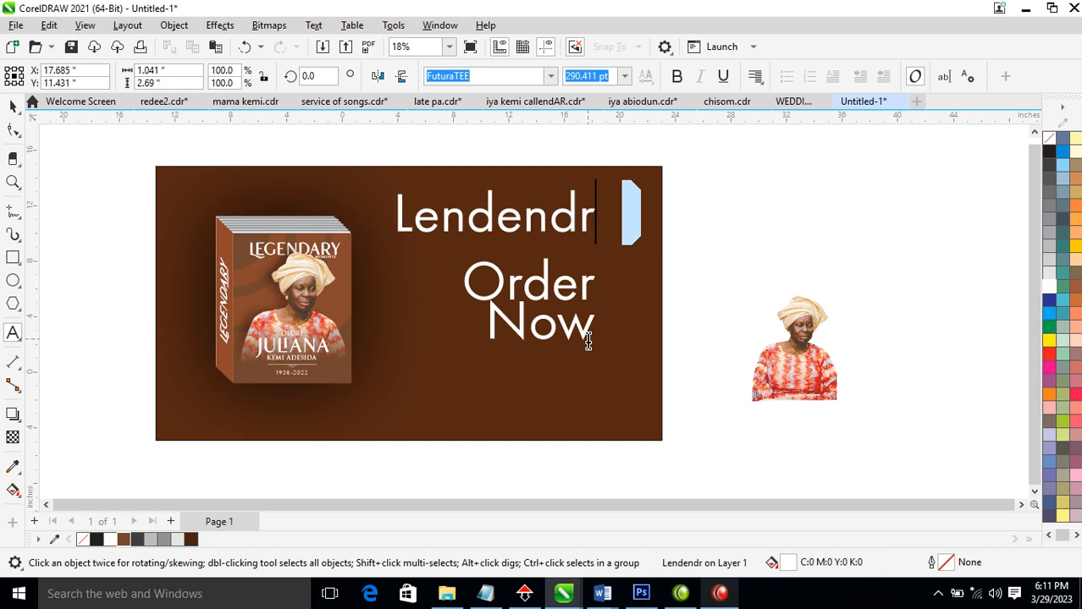
pyautogui.write('ary')
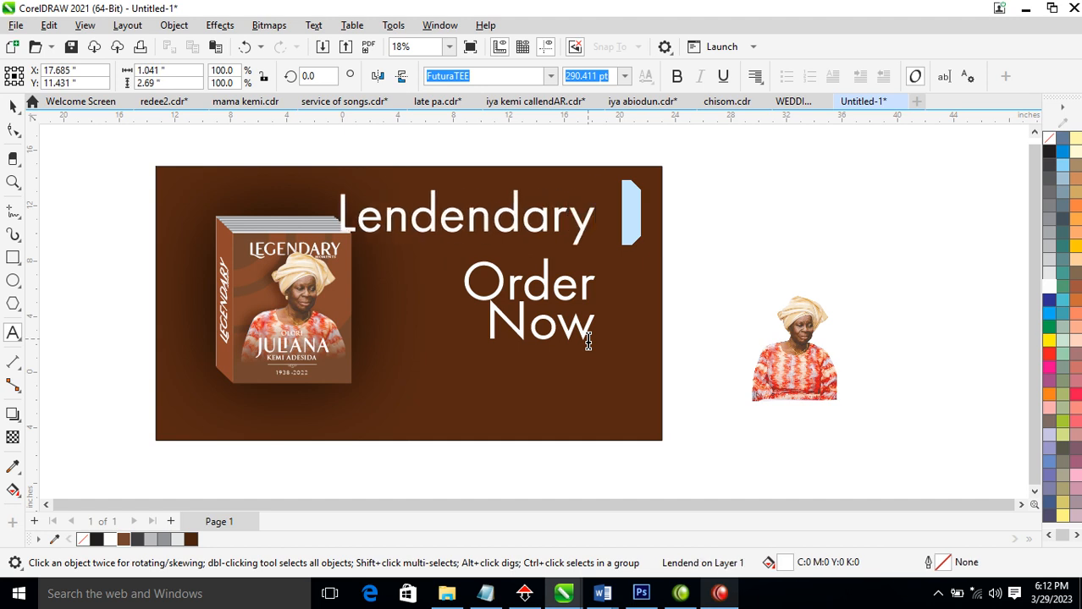
pyautogui.write(' Mo')
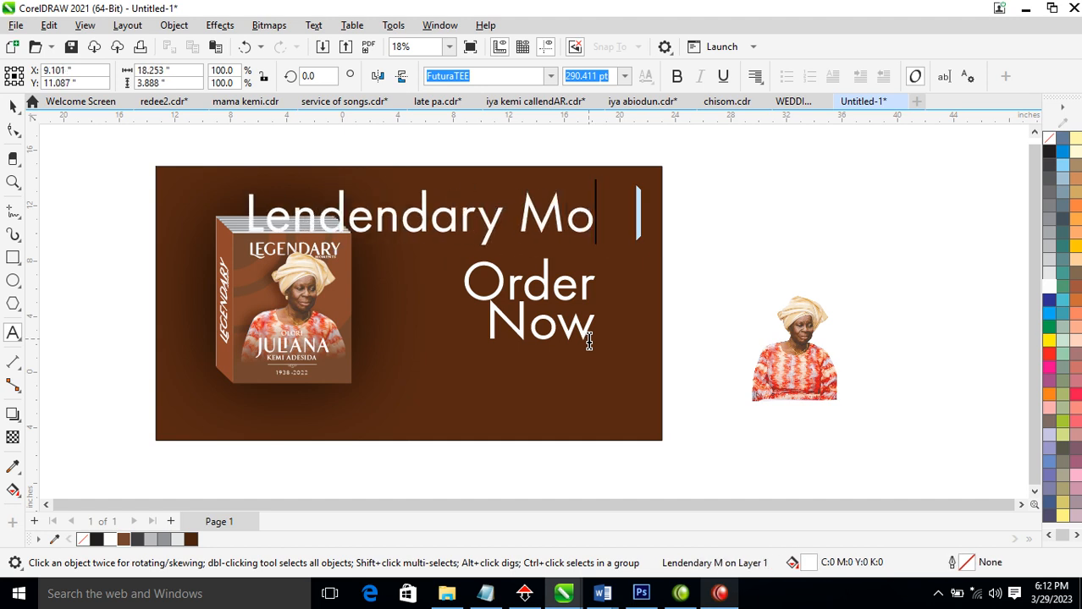
pyautogui.write('ments')
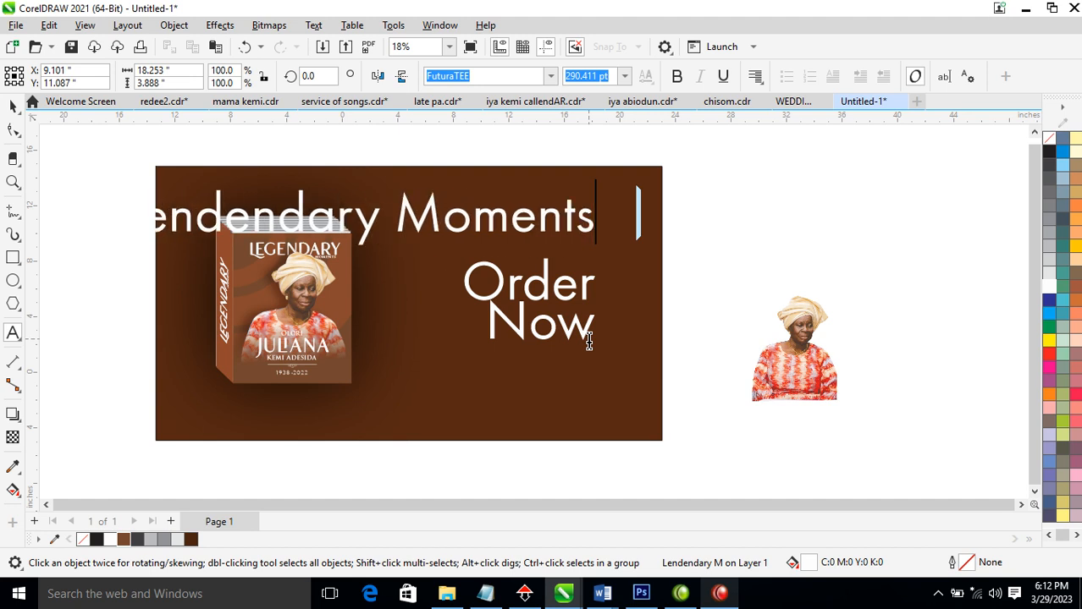
pyautogui.hotkey('ctrl', 'space')
pyautogui.moveTo(599, 186); pyautogui.dragTo(606, 271)
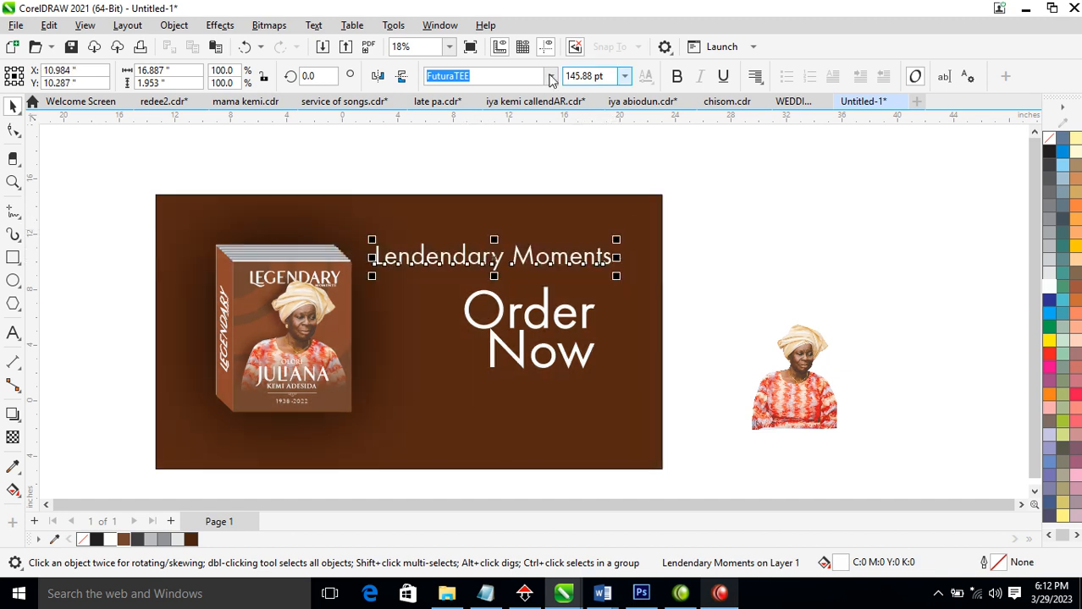
# Set both the "Lendendary Moments" line and the "Order Now" text in Trajan Pro
pyautogui.click(550, 77)
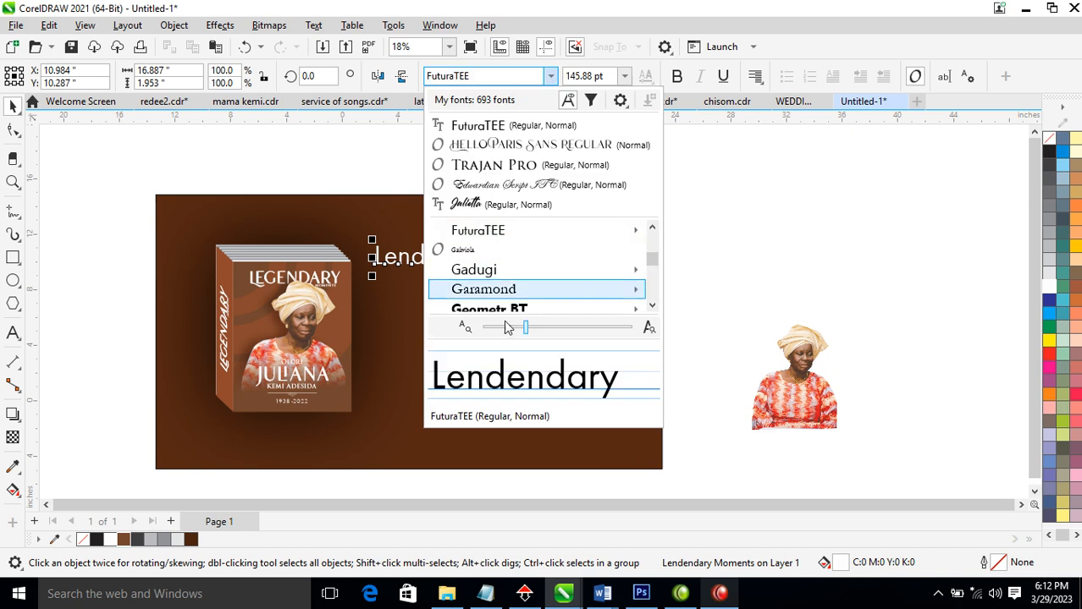
pyautogui.click(493, 165)
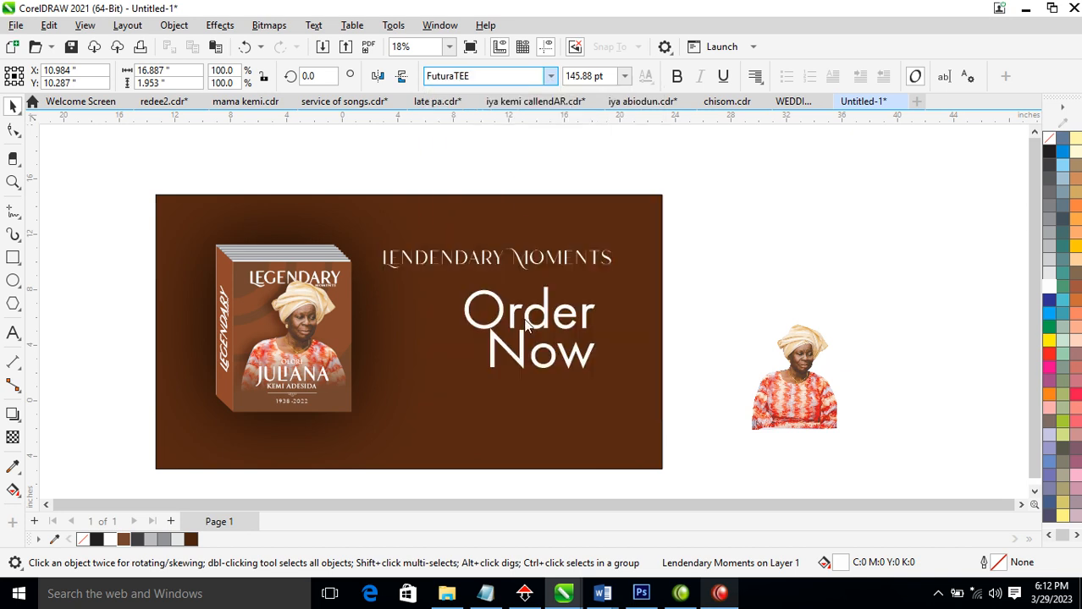
pyautogui.click(586, 318)
pyautogui.click(550, 76)
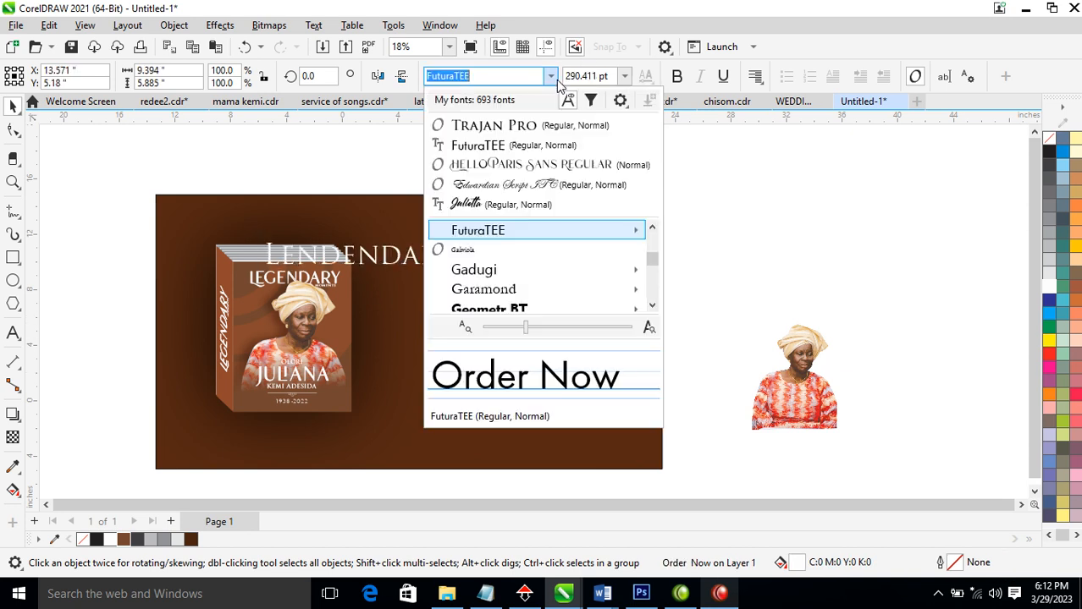
pyautogui.click(545, 127)
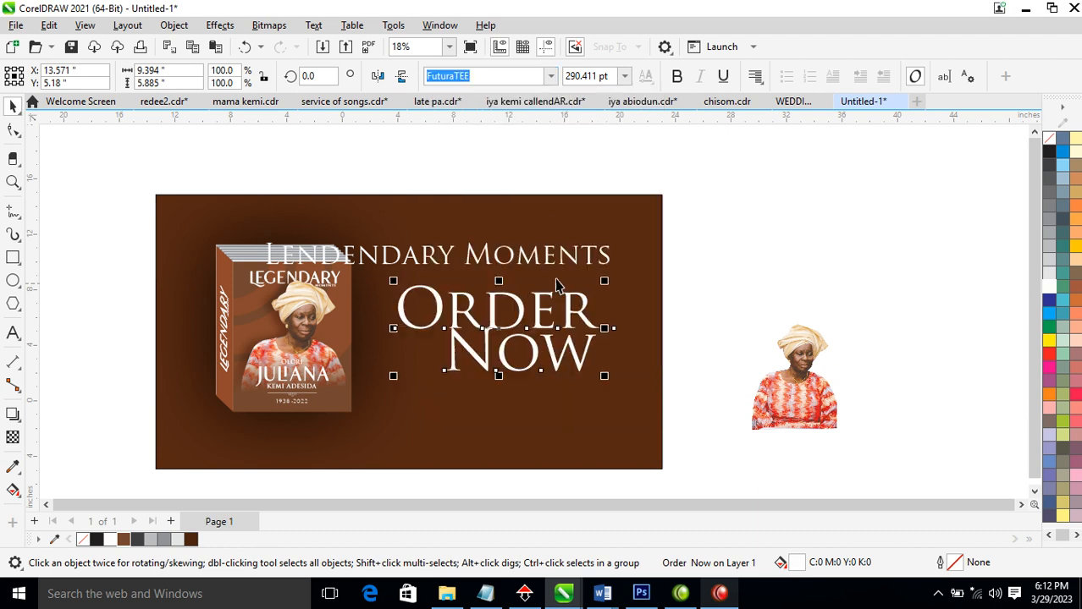
# Shrink the "Lendendary Moments" line to about 89 pt and place it just above "Order Now"
pyautogui.click(611, 264)
pyautogui.moveTo(611, 264); pyautogui.dragTo(585, 270)
pyautogui.hotkey('ctrl', 'z')
pyautogui.moveTo(582, 267); pyautogui.dragTo(565, 266)
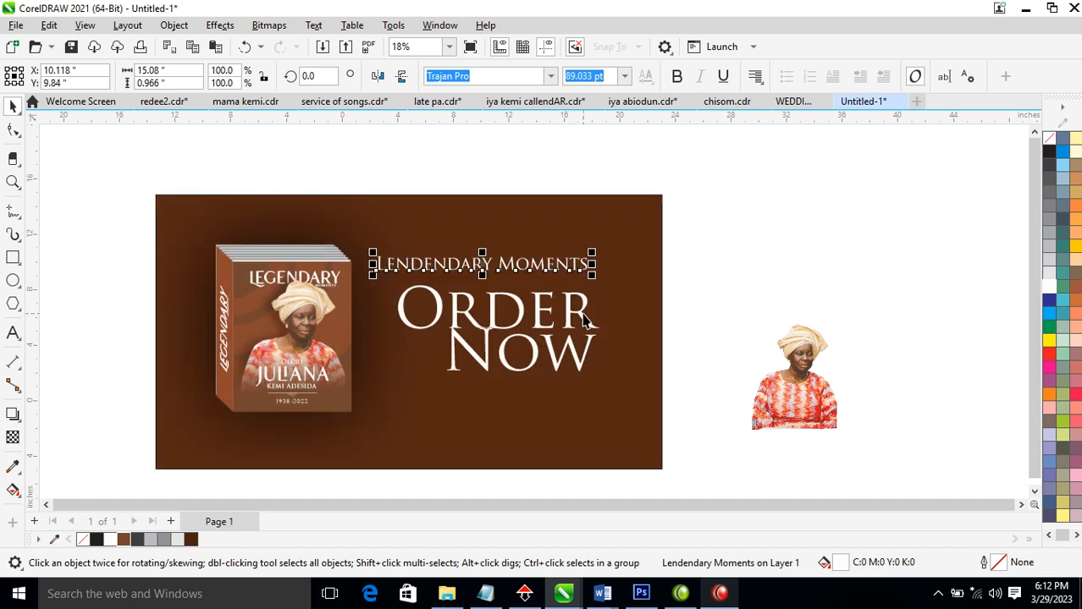
pyautogui.click(583, 315)
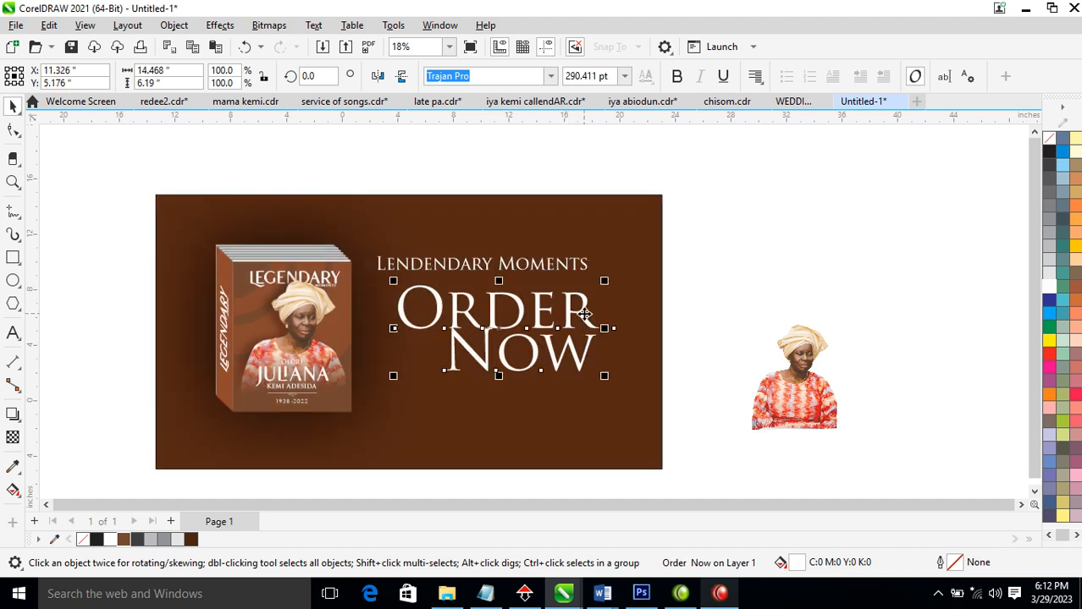
pyautogui.click(592, 267)
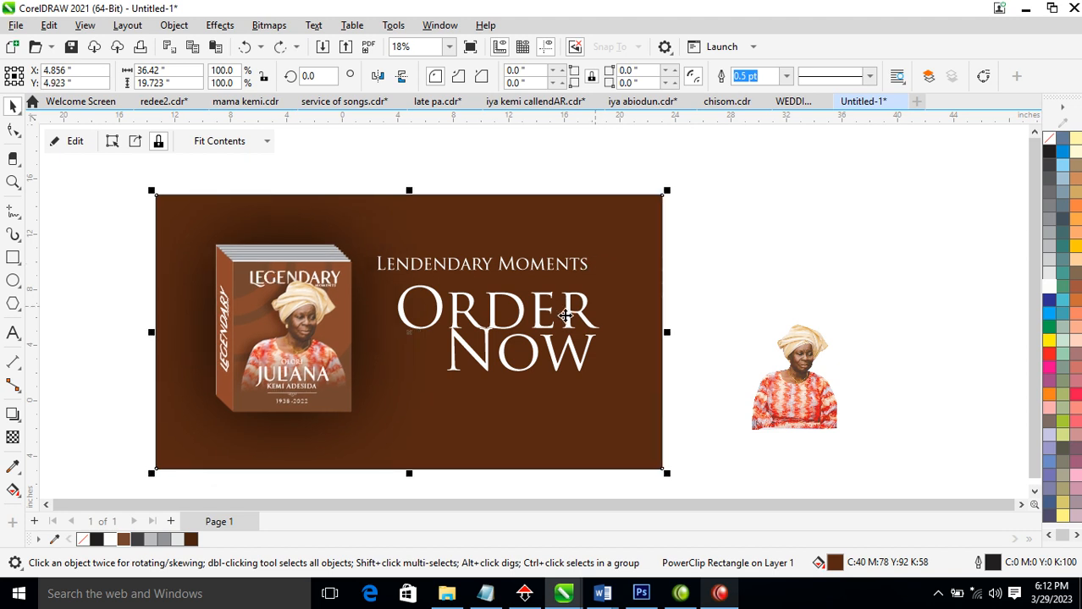
# Draw a white rectangle about 7.36 by 1.83 inches with fully rounded ends below the word "Now"
pyautogui.click(14, 258)
pyautogui.moveTo(495, 396); pyautogui.dragTo(598, 423)
pyautogui.press('F10')
pyautogui.moveTo(598, 423); pyautogui.dragTo(584, 421)
pyautogui.press('space')
pyautogui.click(1048, 286)
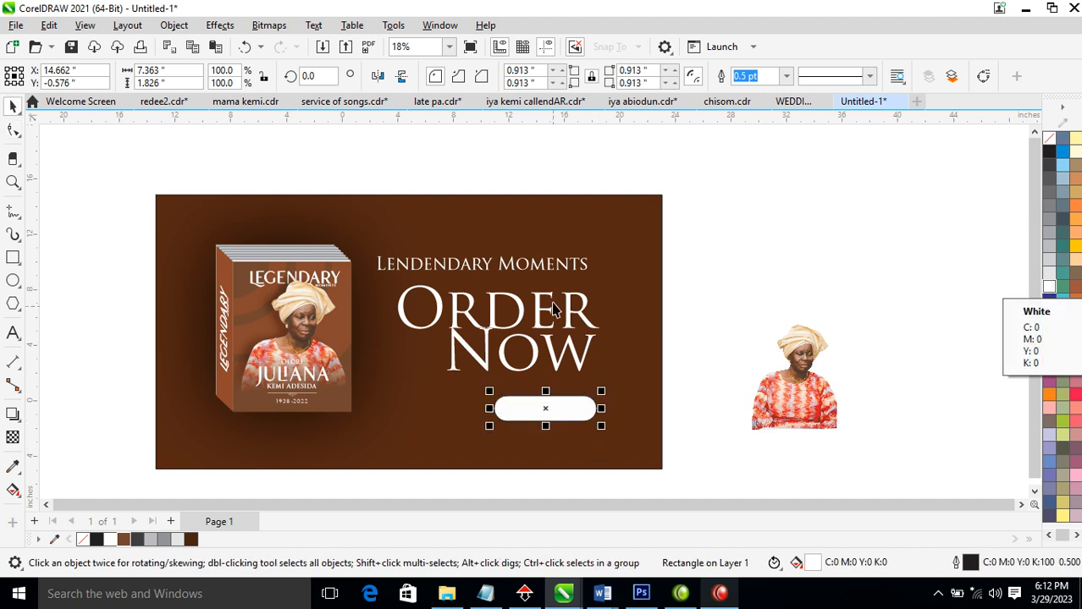
# Align the white rounded rectangle with the "Order Now" text along their right edges and check the layout
pyautogui.keyDown('shift'); pyautogui.click(580, 364); pyautogui.keyUp('shift')
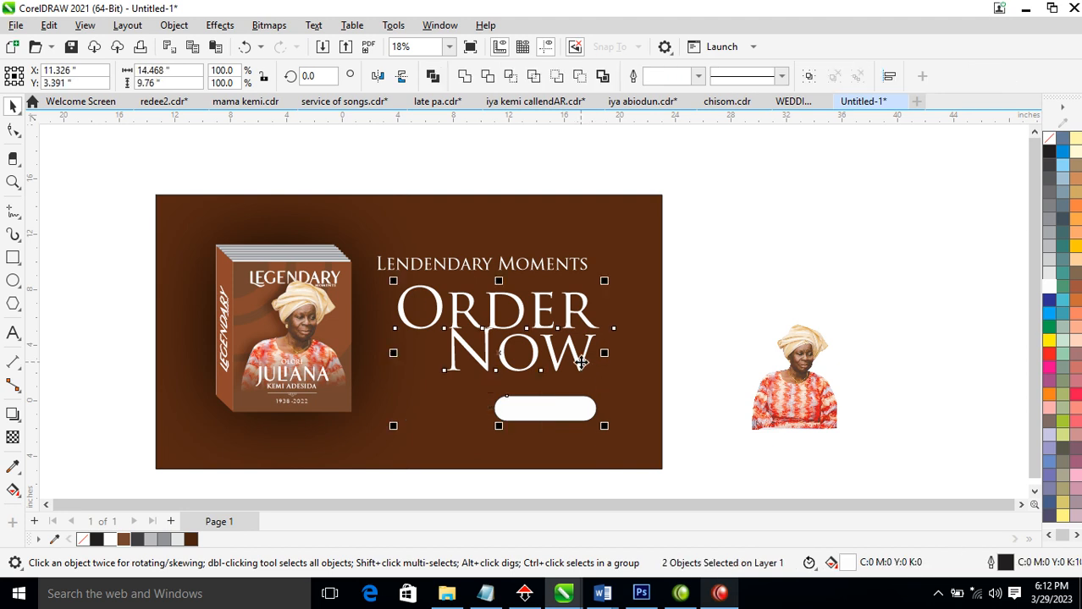
pyautogui.press('r')
pyautogui.scroll(-1, 436, 309)
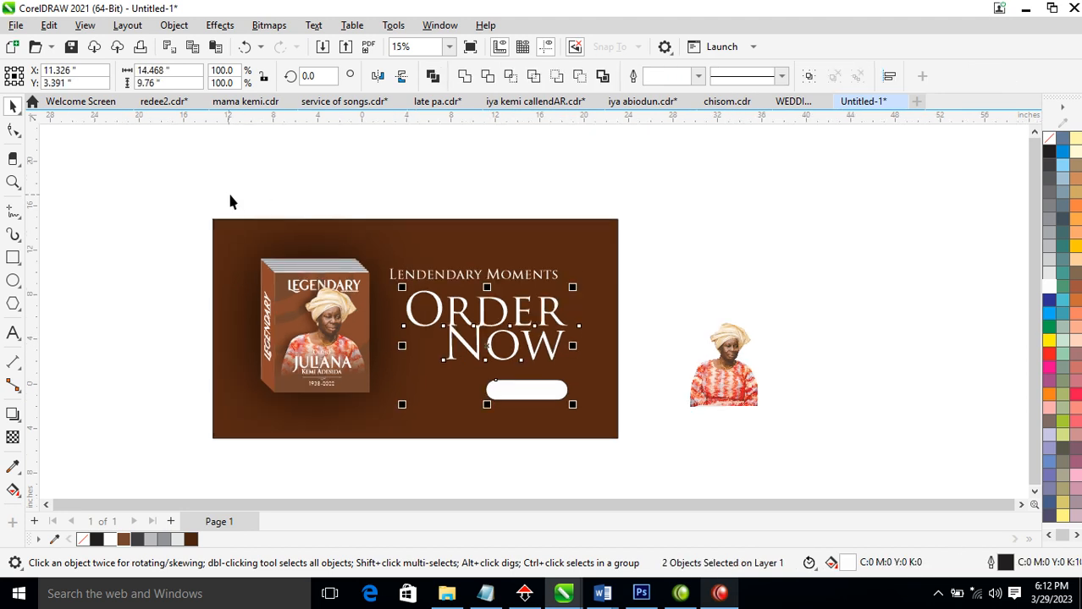
pyautogui.press('F2')
pyautogui.moveTo(198, 197); pyautogui.dragTo(758, 486)
pyautogui.click(842, 205)
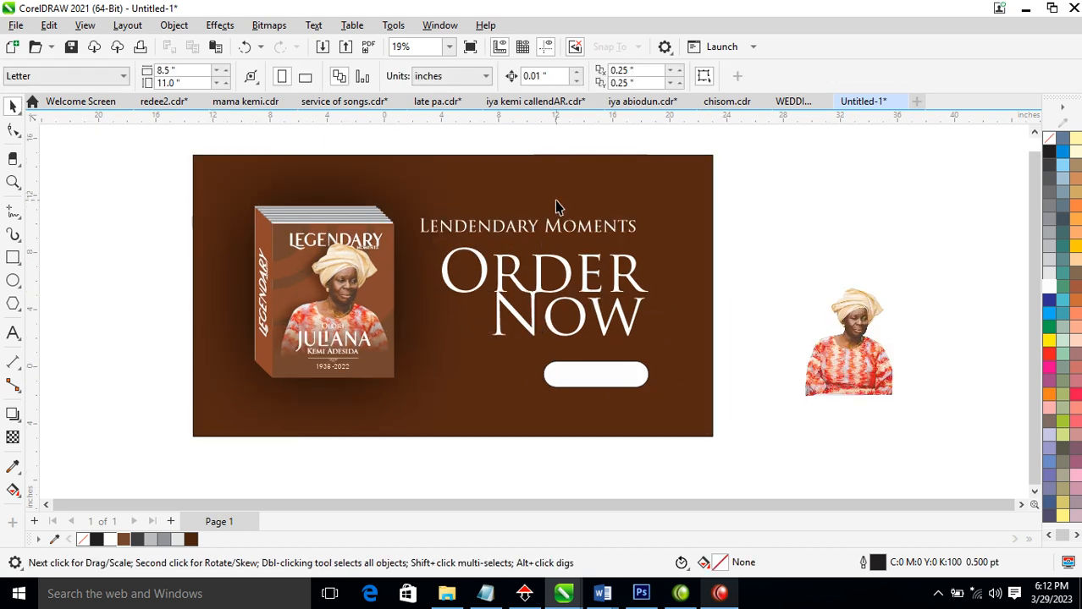
# Place a copy of the "Lendendary Moments" line over the white rounded rectangle and recolour it dark brown
pyautogui.moveTo(606, 226); pyautogui.dragTo(611, 379)
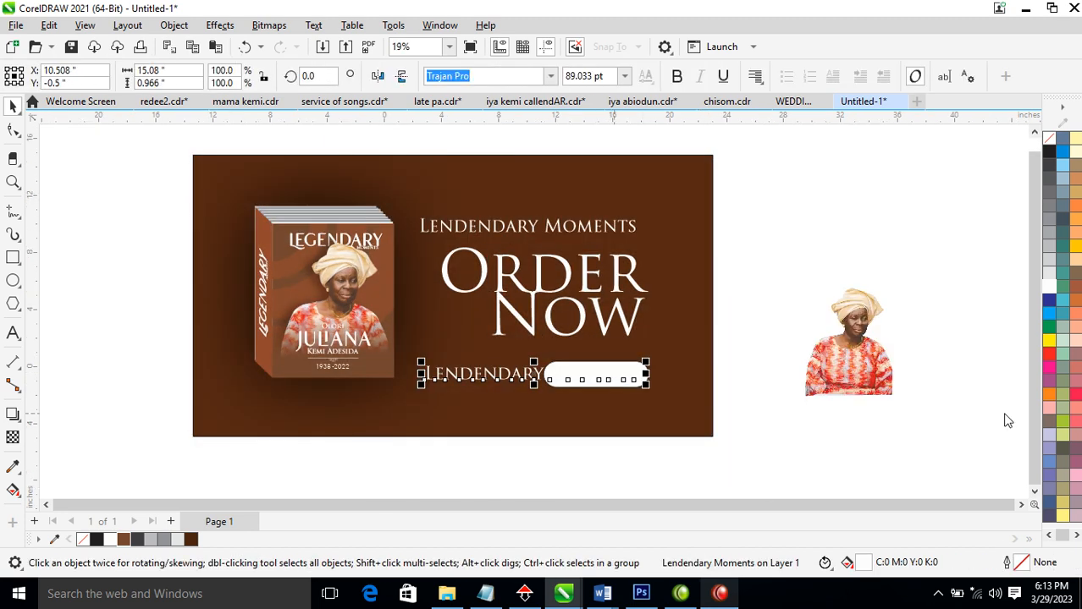
pyautogui.click(191, 540)
pyautogui.doubleClick(597, 378)
pyautogui.hotkey('ctrl', 'a')
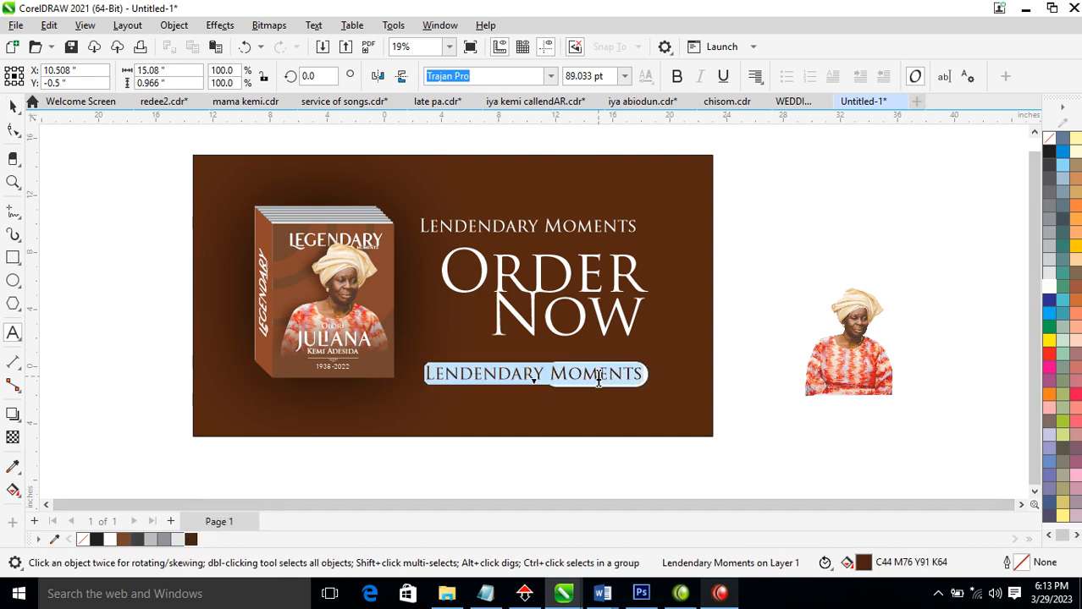
pyautogui.write('Cli')
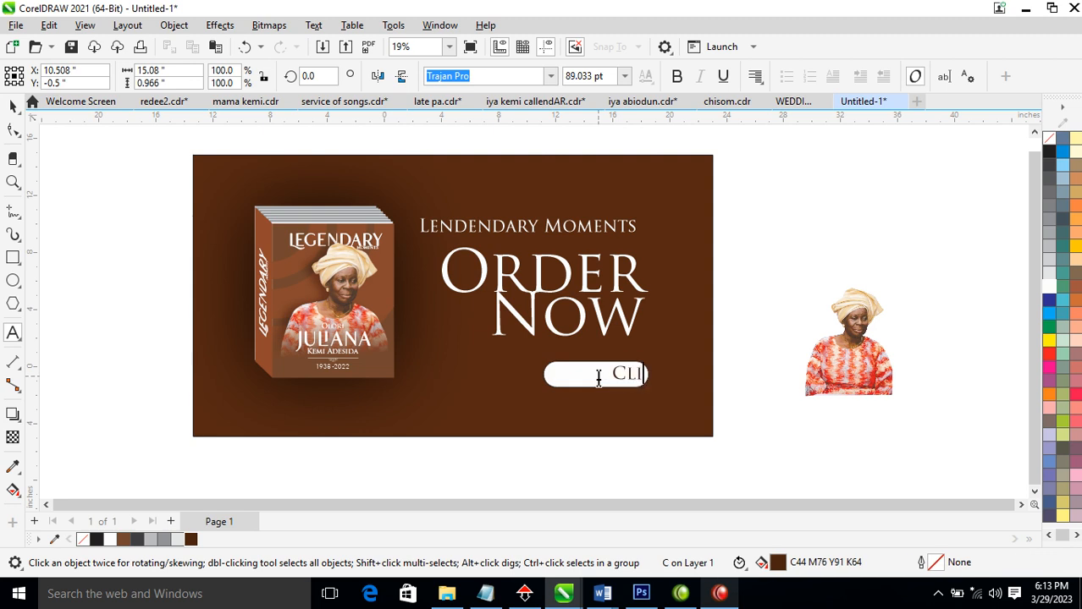
pyautogui.write('ck')
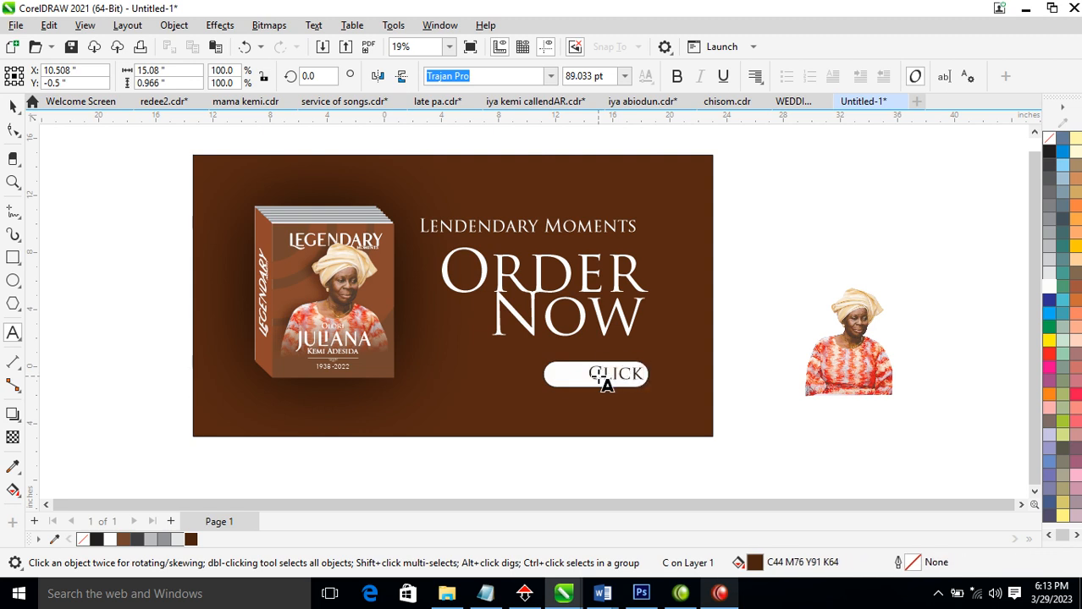
pyautogui.write(' Fo')
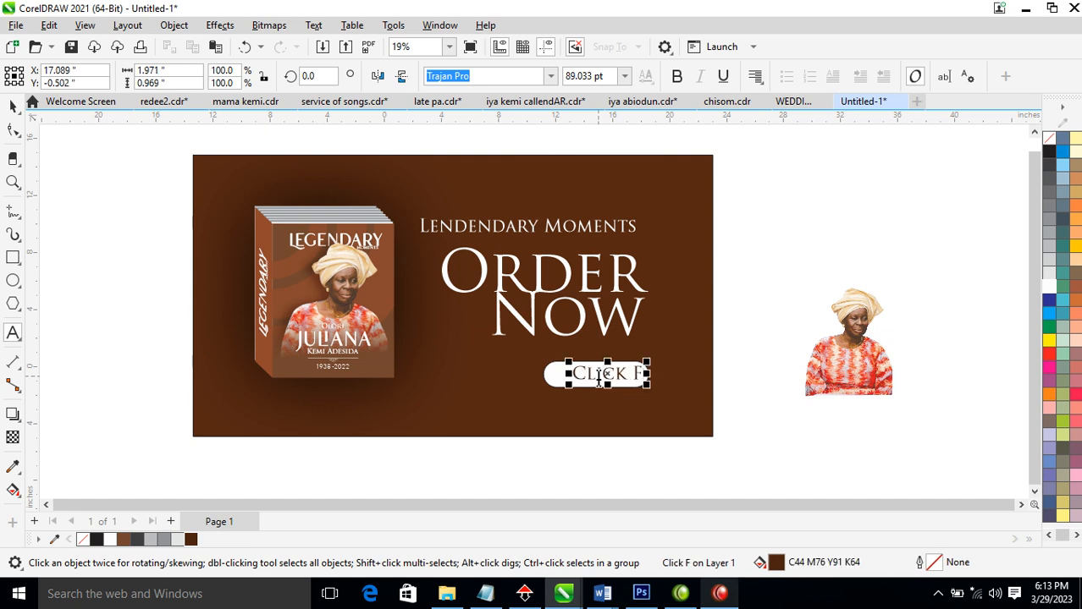
pyautogui.press('BackSpace')
pyautogui.press('BackSpace')
pyautogui.press('BackSpace')
pyautogui.press('BackSpace')
pyautogui.press('BackSpace')
pyautogui.press('BackSpace')
pyautogui.press('BackSpace')
pyautogui.press('BackSpace')
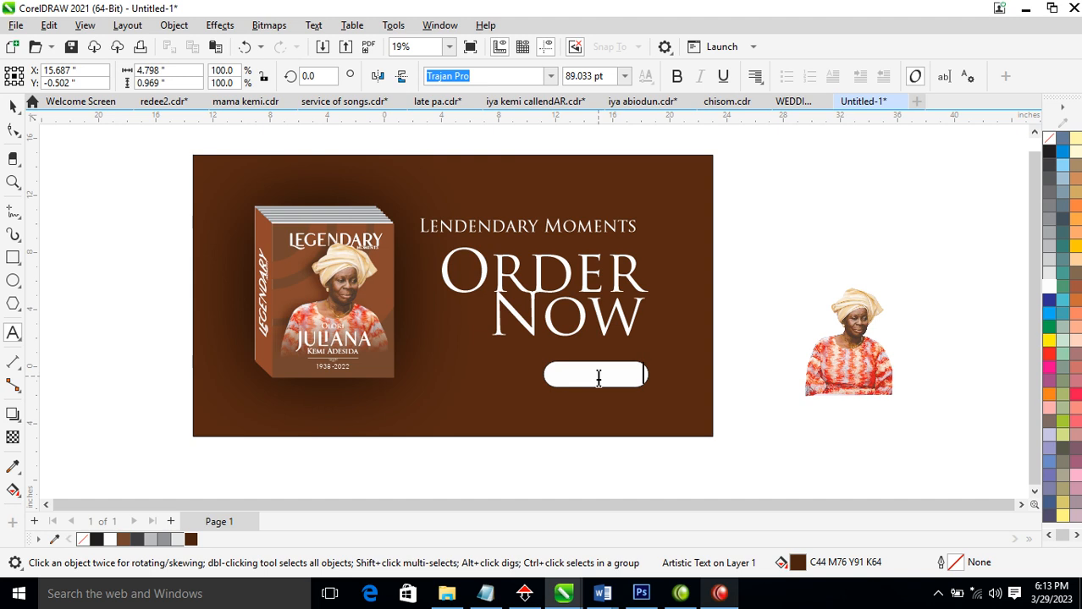
# Make the dark brown text read "For Enquiry" and shrink it to fit, horizontally centred with the white rounded rectangle
pyautogui.write('For Enquir')
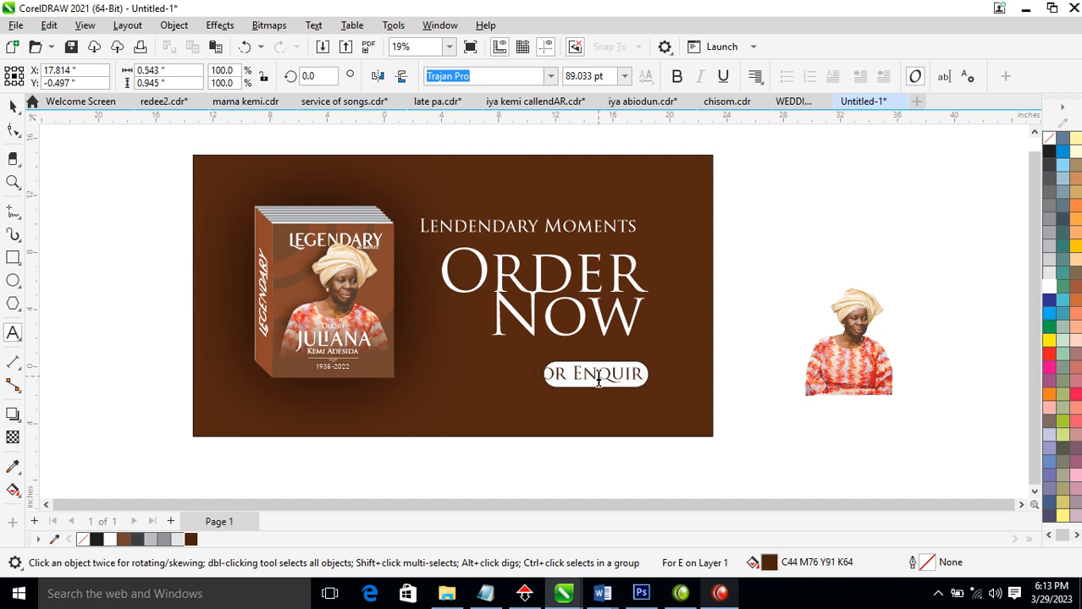
pyautogui.write('y')
pyautogui.hotkey('ctrl', 'space')
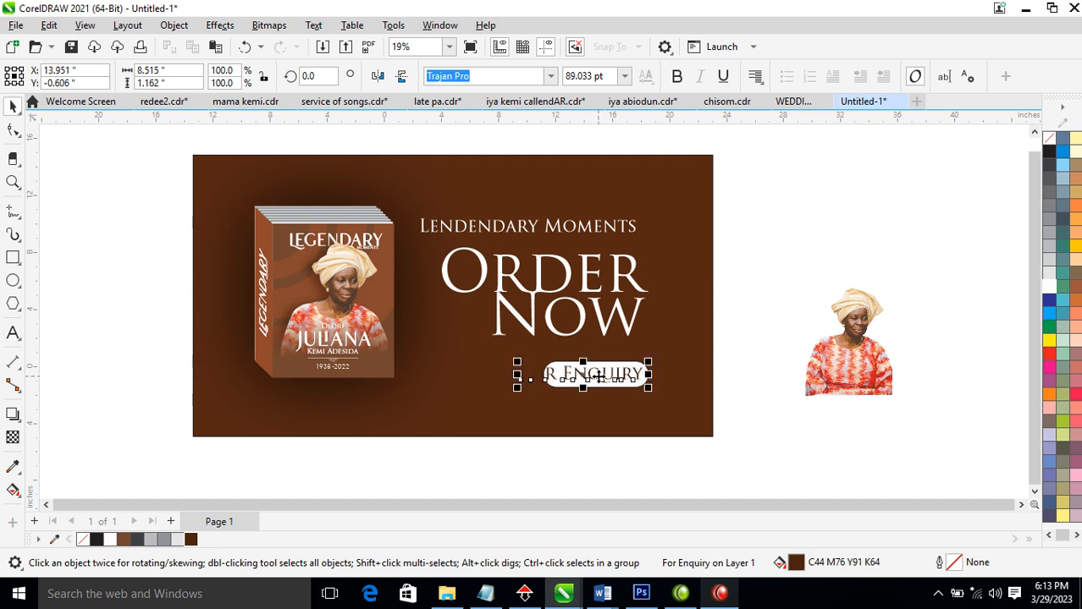
pyautogui.moveTo(654, 364)
pyautogui.mouseDown()
pyautogui.moveTo(664, 372)
pyautogui.moveTo(632, 360)
pyautogui.moveTo(660, 394)
pyautogui.moveTo(667, 356)
pyautogui.moveTo(644, 381)
pyautogui.mouseUp()
pyautogui.keyDown('shift'); pyautogui.click(643, 374); pyautogui.keyUp('shift')
pyautogui.press('c')
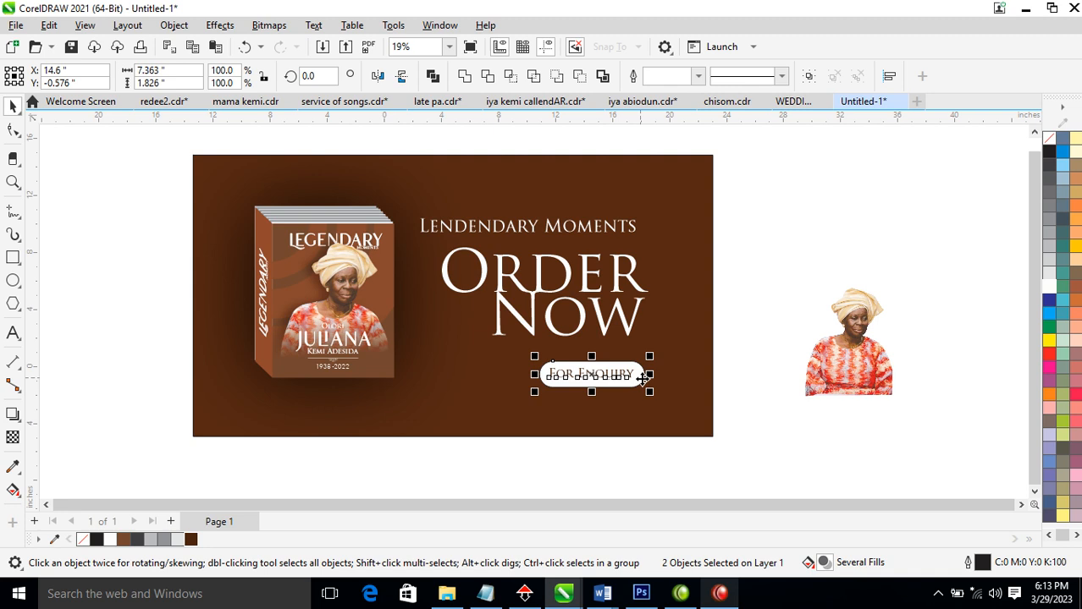
# Move both text blocks and the "For Enquiry" button together slightly right and up on the banner
pyautogui.click(389, 287)
pyautogui.moveTo(823, 184); pyautogui.dragTo(313, 424)
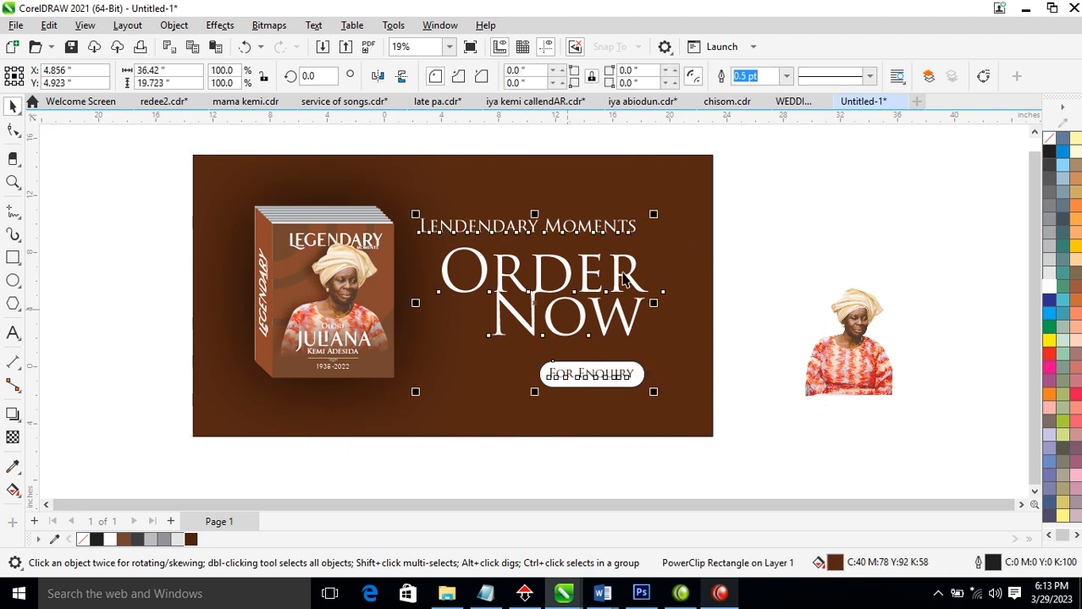
pyautogui.moveTo(635, 282); pyautogui.dragTo(640, 280)
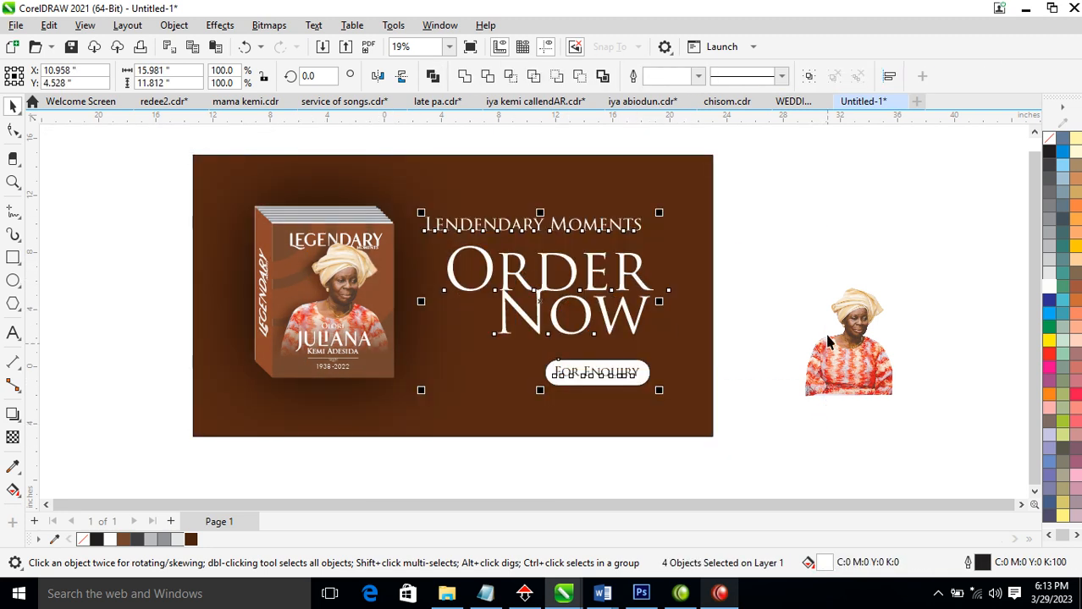
# Place a large copy of the woman's cut-out portrait over the banner's lower right and convert it to a 300 dpi 8-bit grayscale bitmap
pyautogui.moveTo(884, 375); pyautogui.dragTo(776, 381)
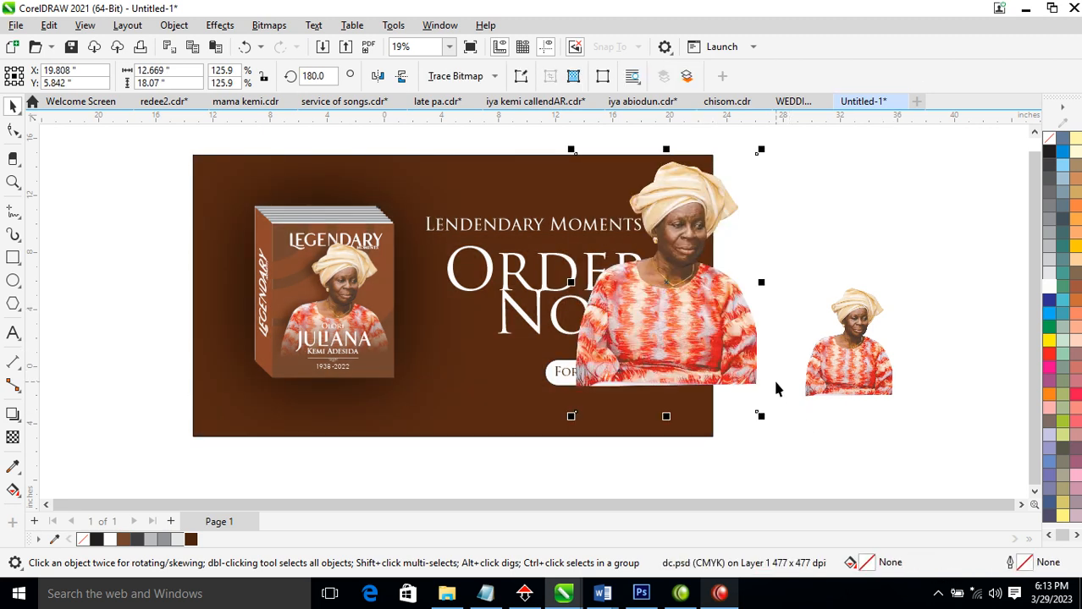
pyautogui.press('Down')
pyautogui.press('Return')
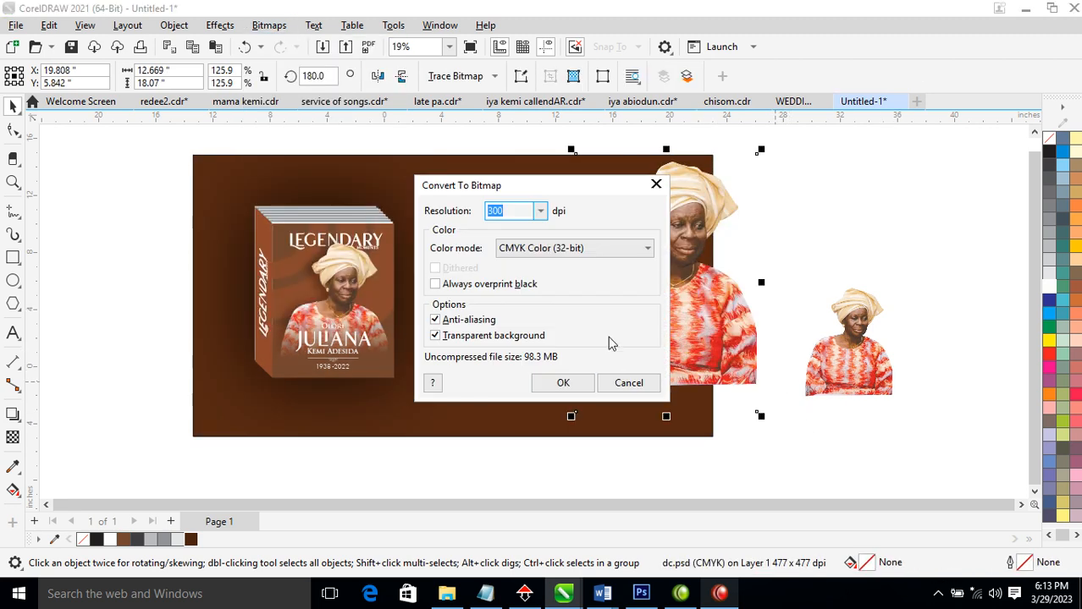
pyautogui.click(613, 259)
pyautogui.click(546, 286)
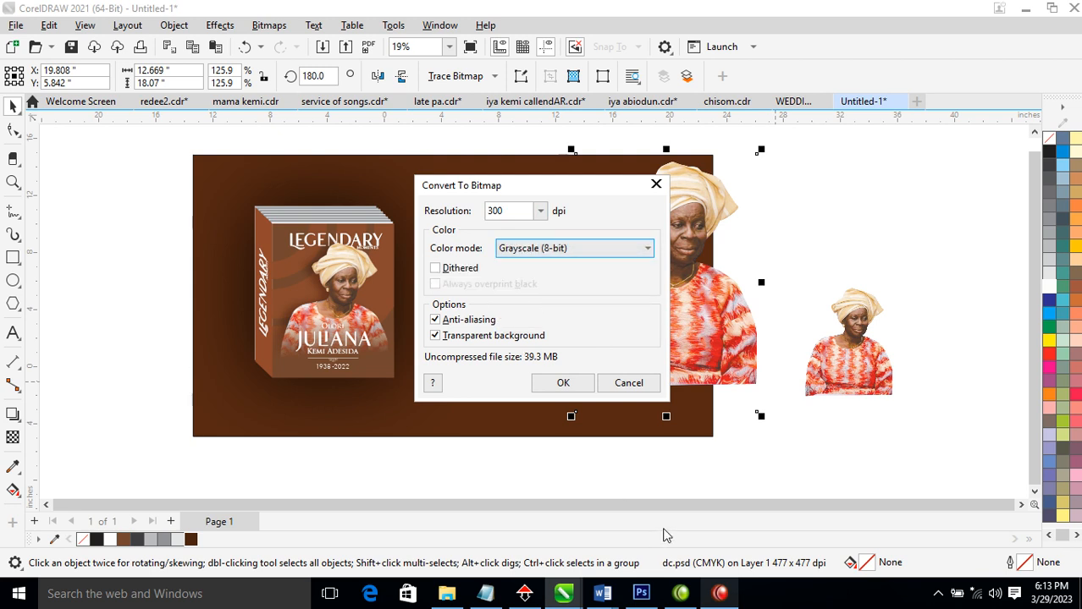
pyautogui.click(562, 382)
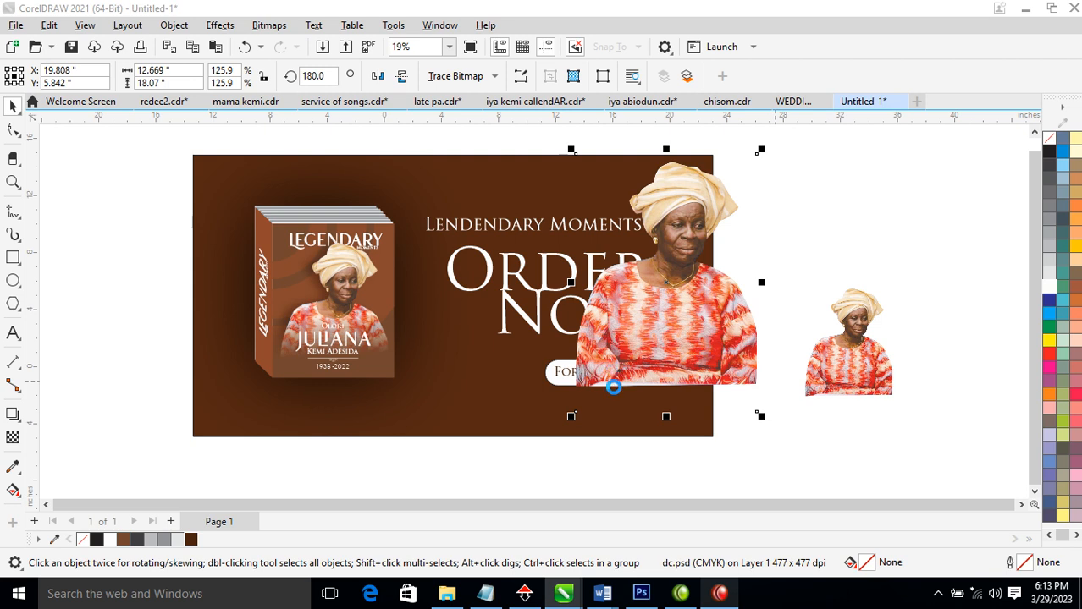
pyautogui.moveTo(717, 321); pyautogui.dragTo(680, 391)
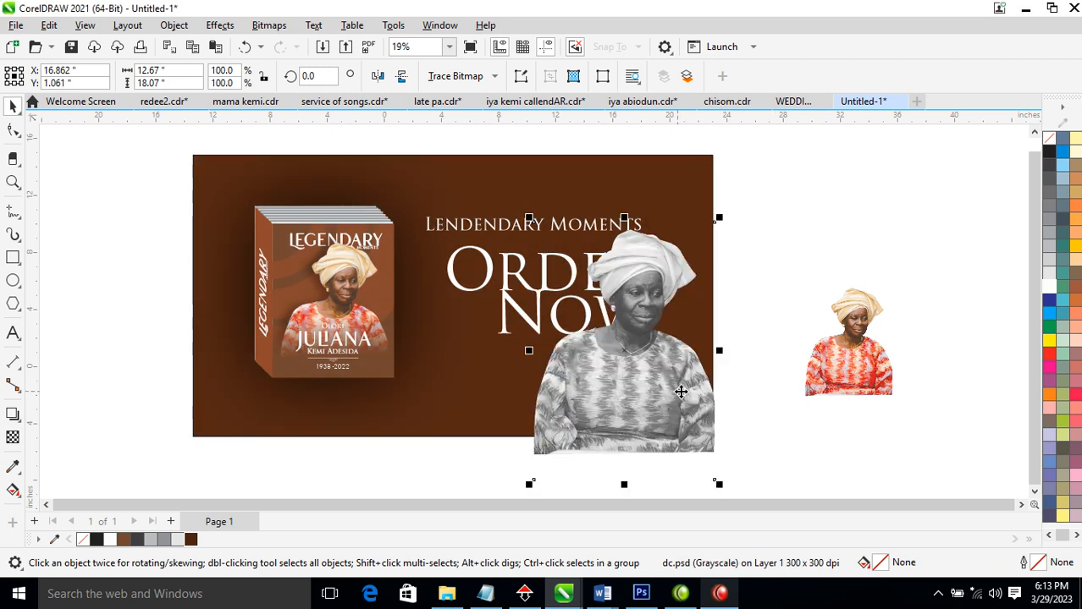
# Apply a uniform transparency of 74 to the grayscale portrait
pyautogui.click(13, 436)
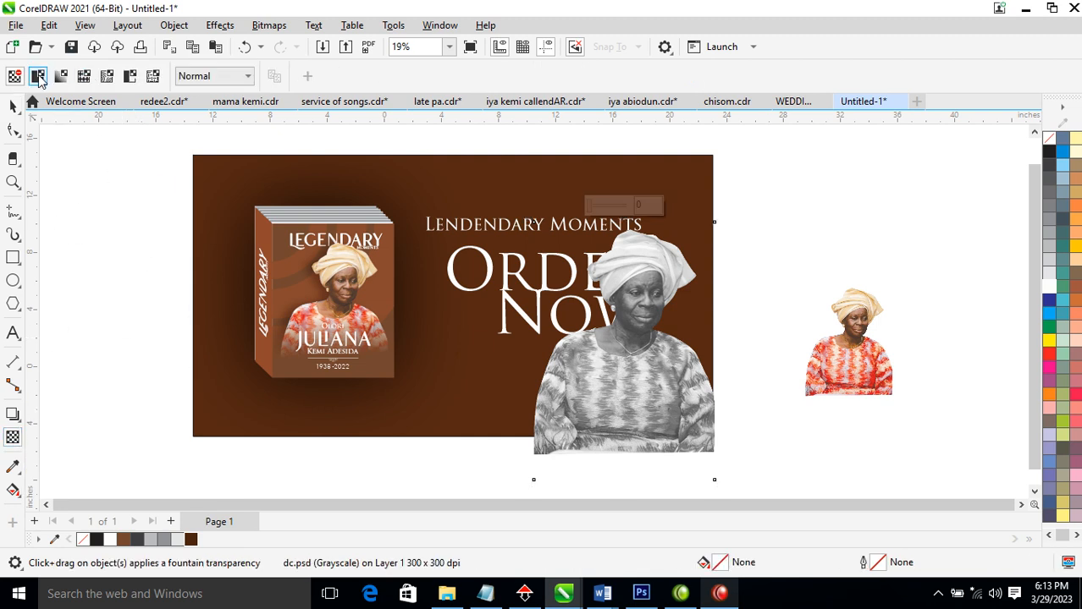
pyautogui.click(38, 77)
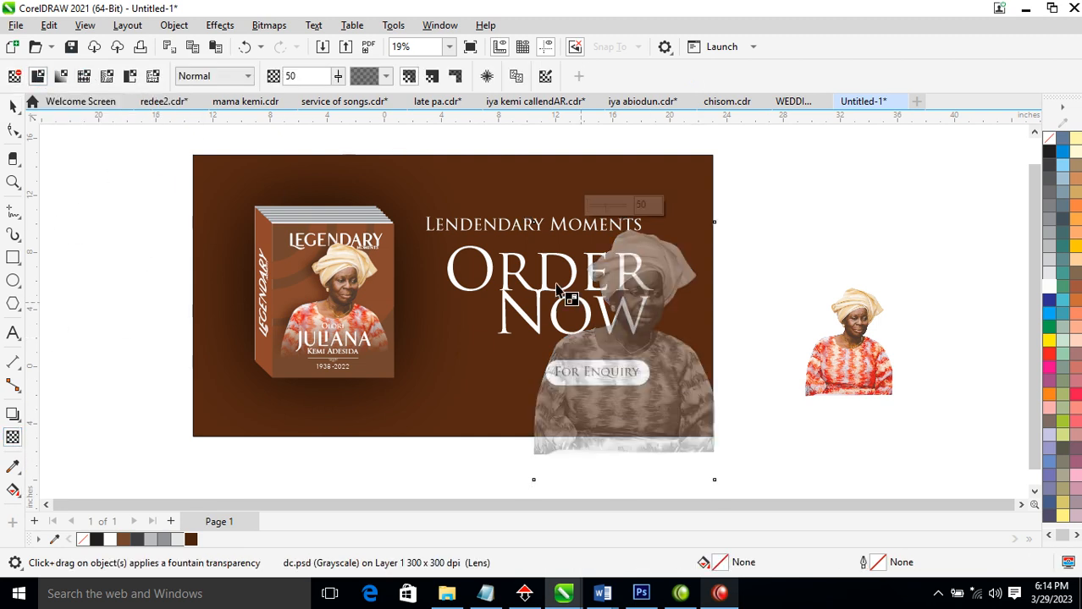
pyautogui.click(338, 76)
pyautogui.moveTo(338, 94); pyautogui.dragTo(355, 100)
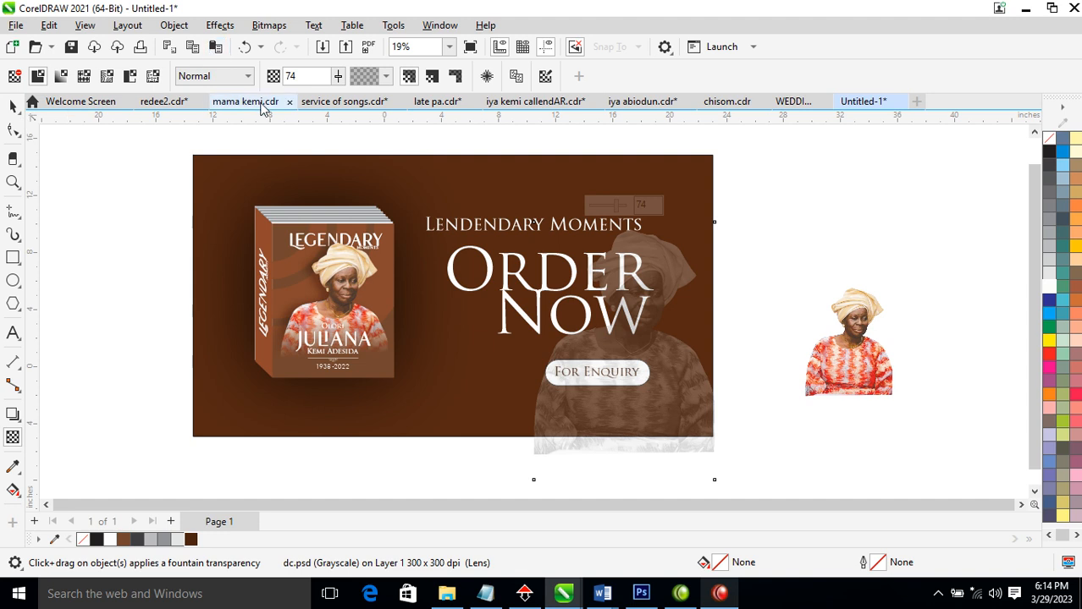
# Try the Subtract merge mode on the transparent portrait and return it to Normal
pyautogui.click(247, 76)
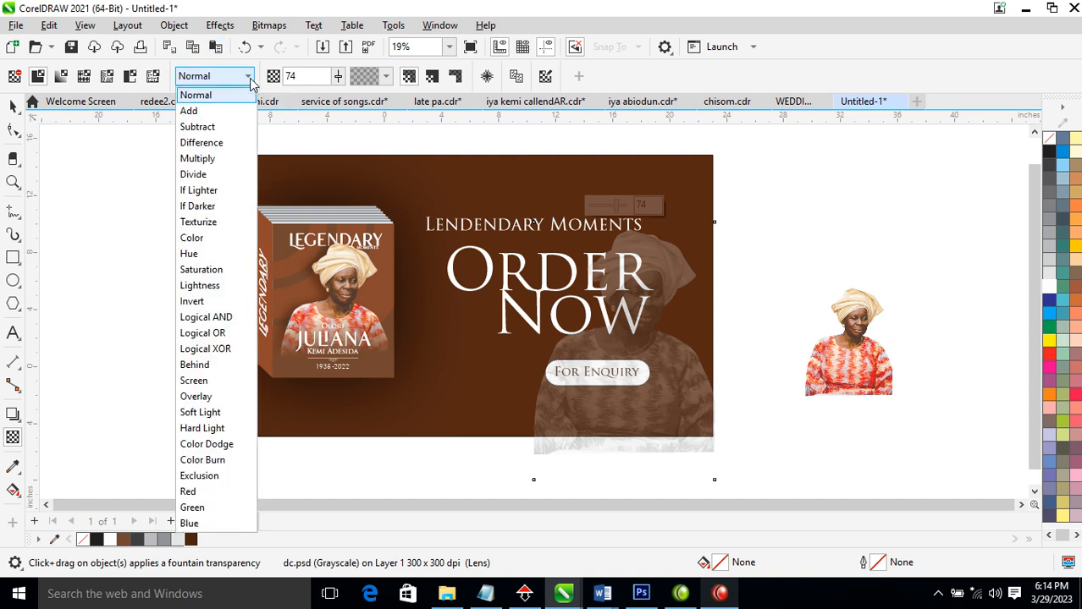
pyautogui.click(209, 128)
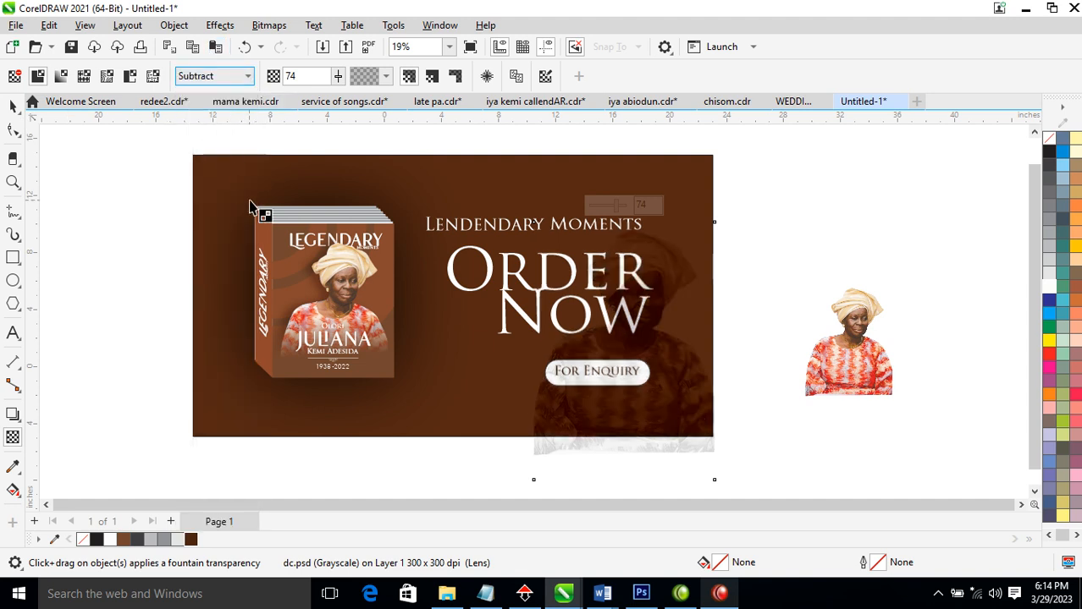
pyautogui.click(248, 78)
pyautogui.click(224, 97)
pyautogui.press('F4')
pyautogui.press('Escape')
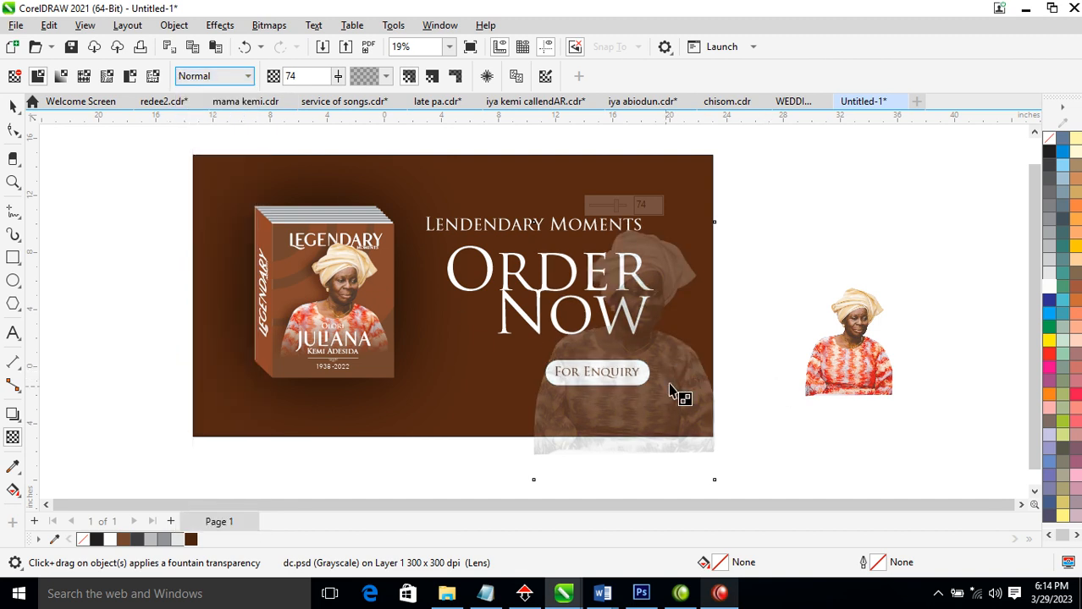
# Shift the transparent portrait slightly right past the banner's edge and convert it to a 300 dpi grayscale bitmap with transparent background
pyautogui.click(13, 106)
pyautogui.moveTo(648, 375); pyautogui.dragTo(705, 384)
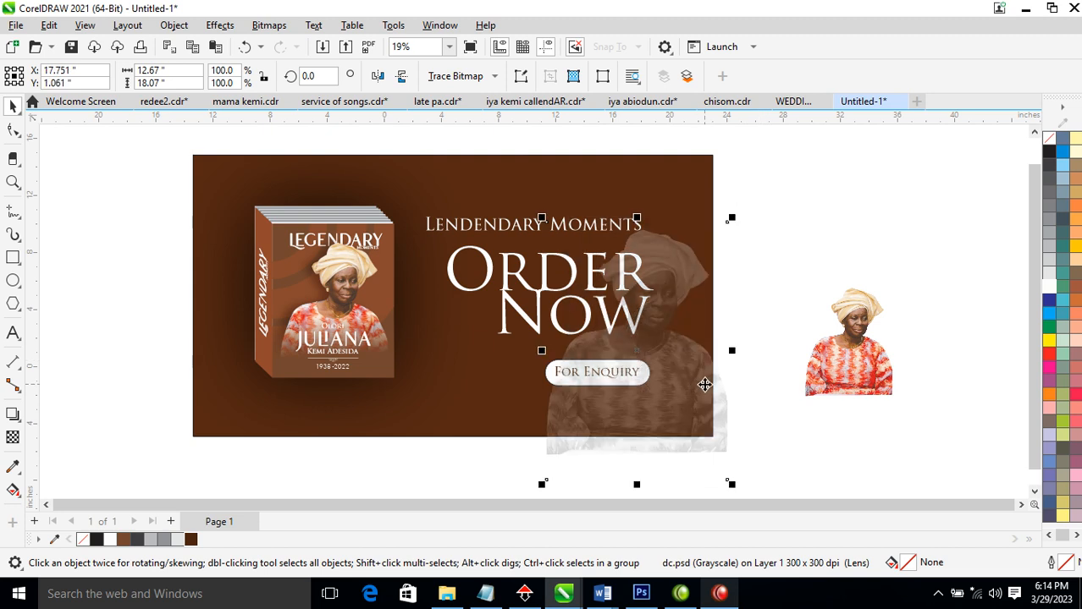
pyautogui.hotkey('alt', 'b')
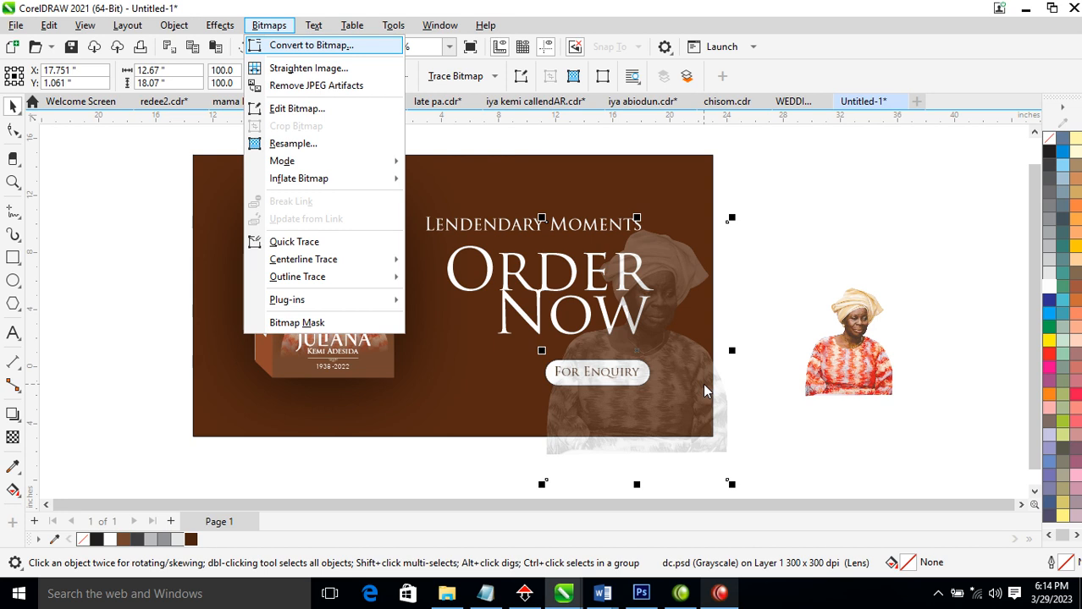
pyautogui.press('Escape')
pyautogui.click(269, 25)
pyautogui.click(311, 45)
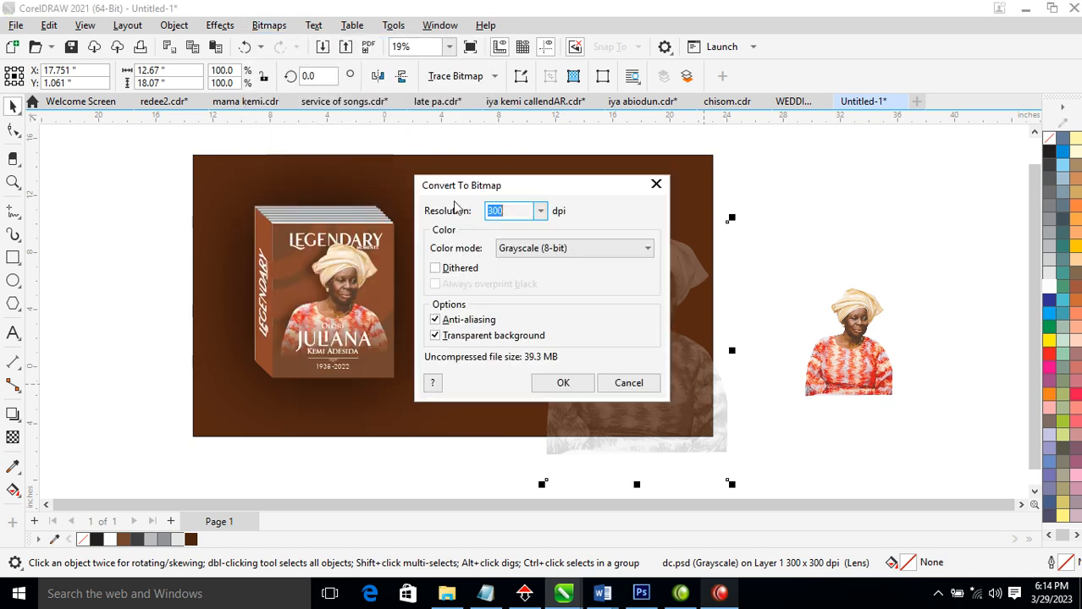
pyautogui.click(564, 383)
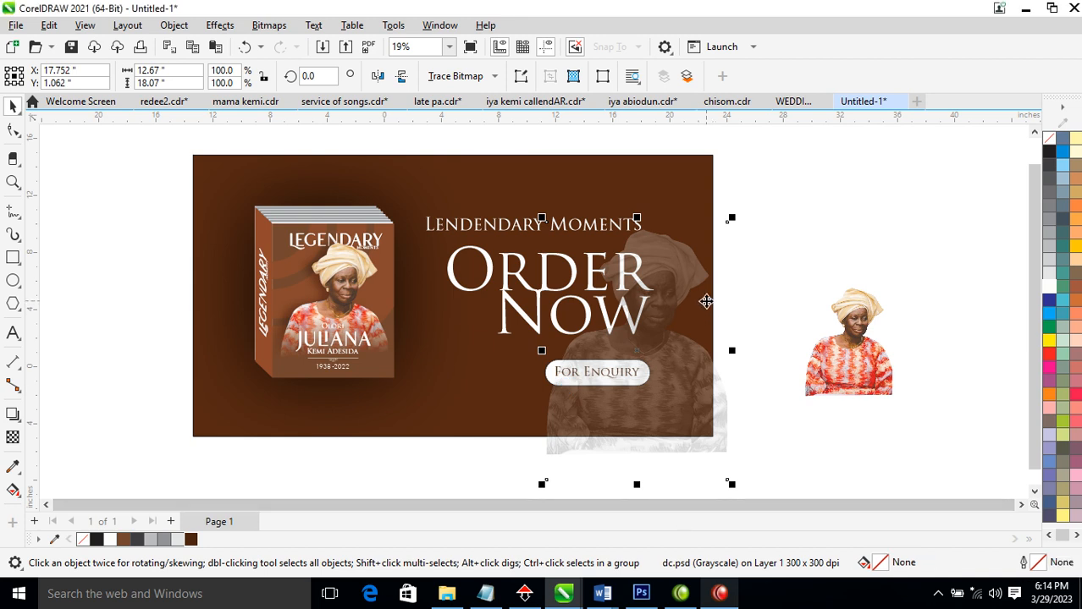
# Convert the grayscale portrait to a monotone duotone bitmap tinted with dark brown sampled from the banner, accepting conversion to a valid duotone color
pyautogui.click(282, 31)
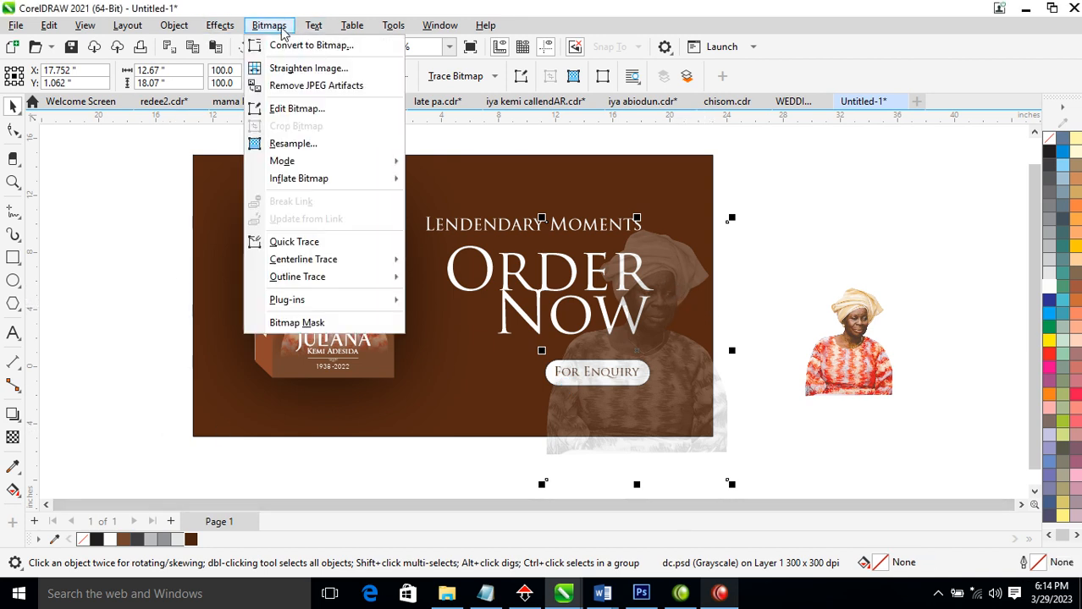
pyautogui.moveTo(282, 29)
pyautogui.moveTo(279, 161)
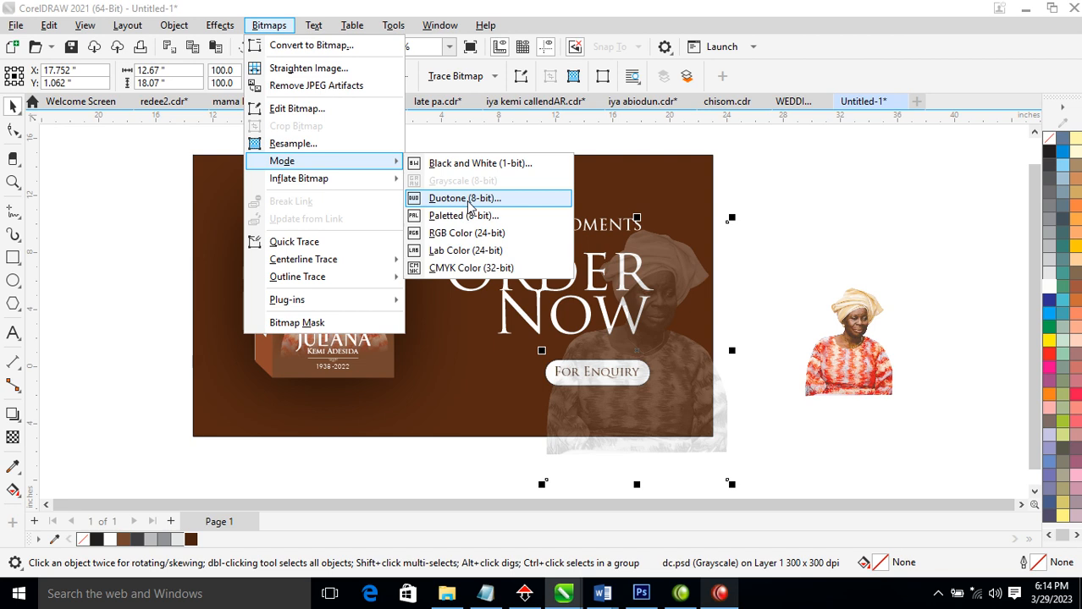
pyautogui.click(470, 200)
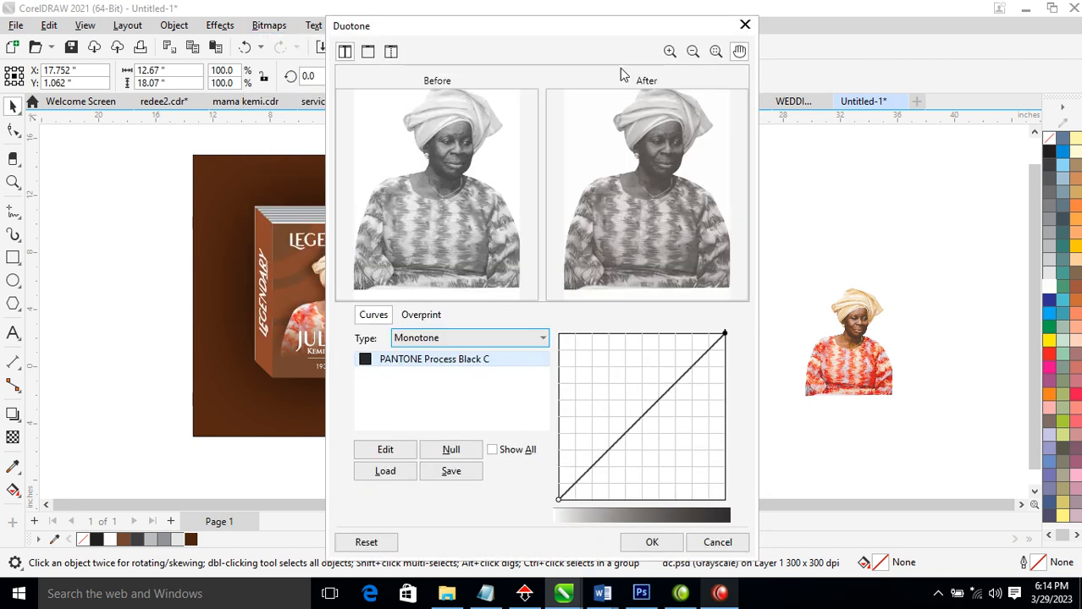
pyautogui.moveTo(631, 32); pyautogui.dragTo(407, 25)
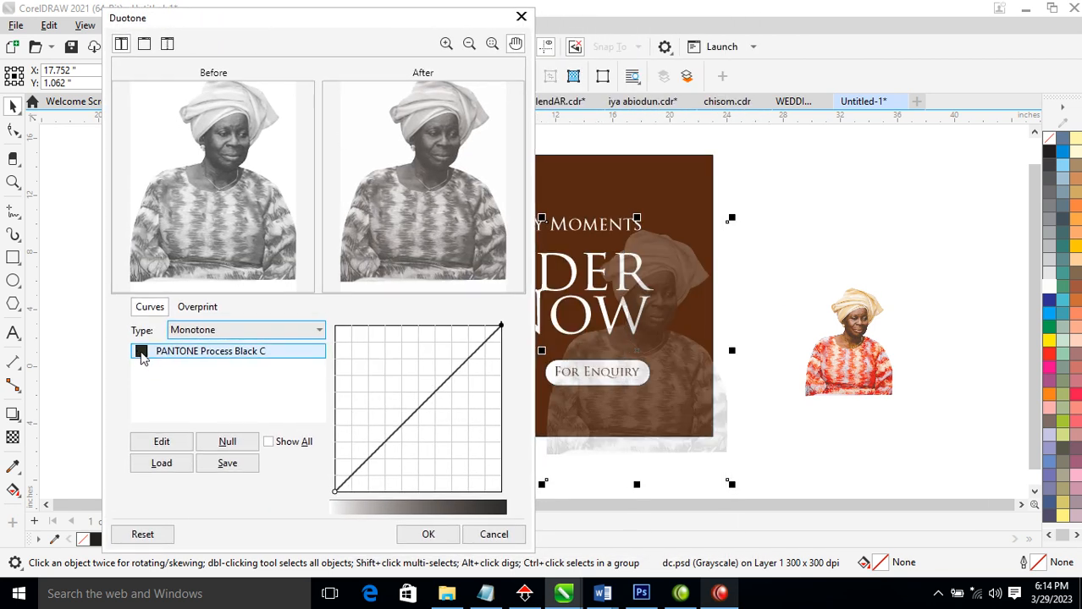
pyautogui.click(167, 447)
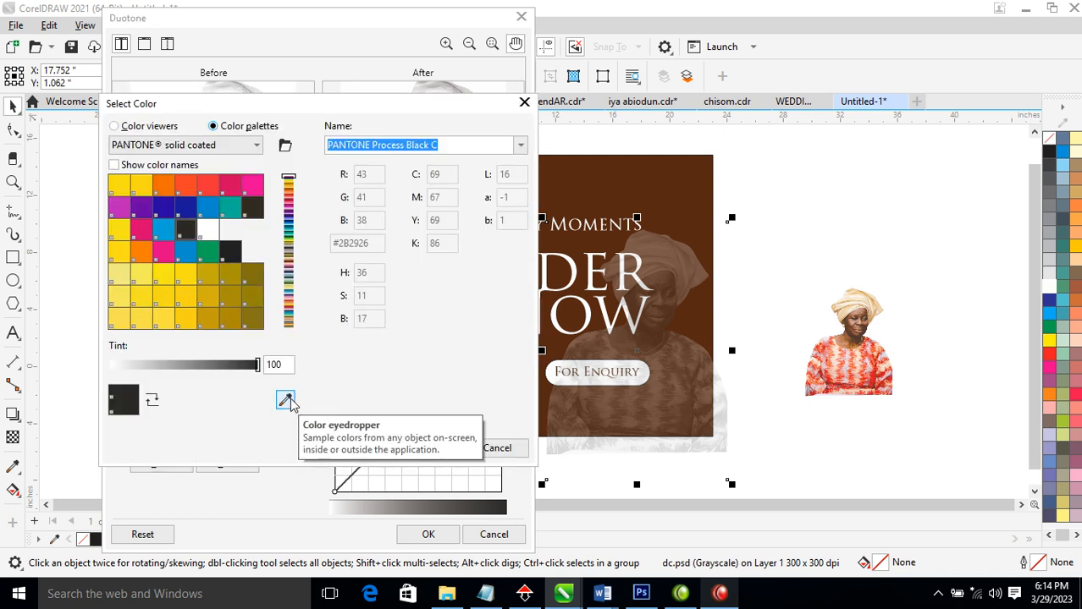
pyautogui.click(285, 400)
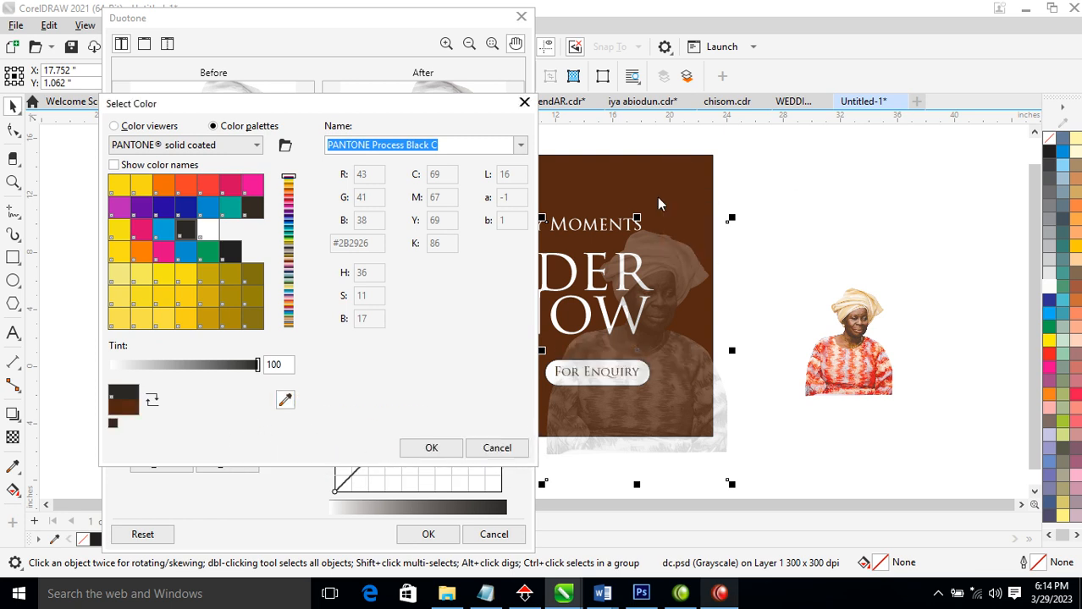
pyautogui.click(659, 196)
pyautogui.click(432, 438)
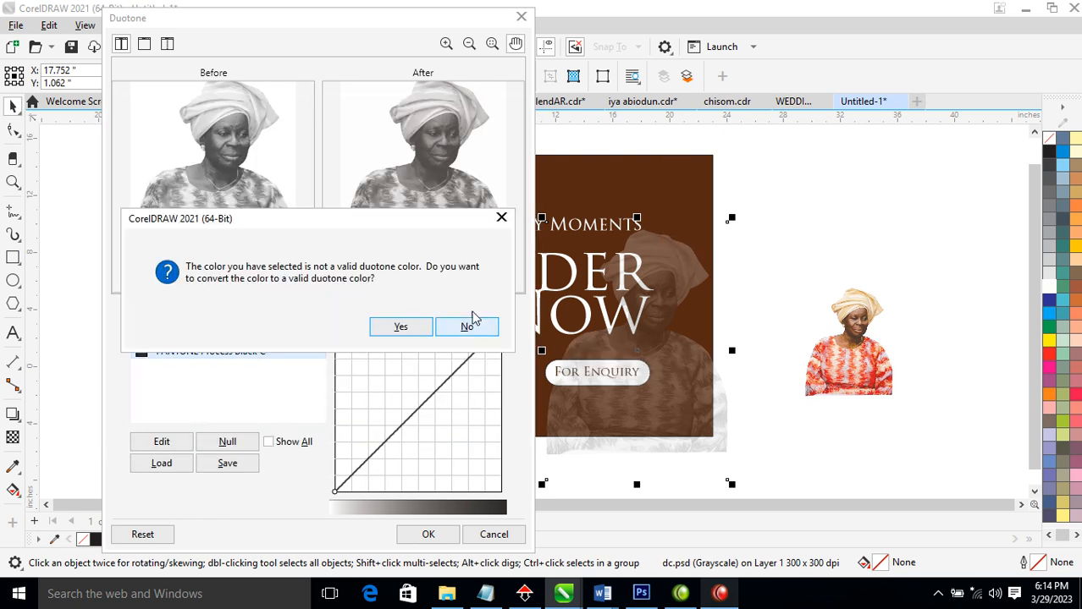
pyautogui.click(410, 328)
pyautogui.click(428, 534)
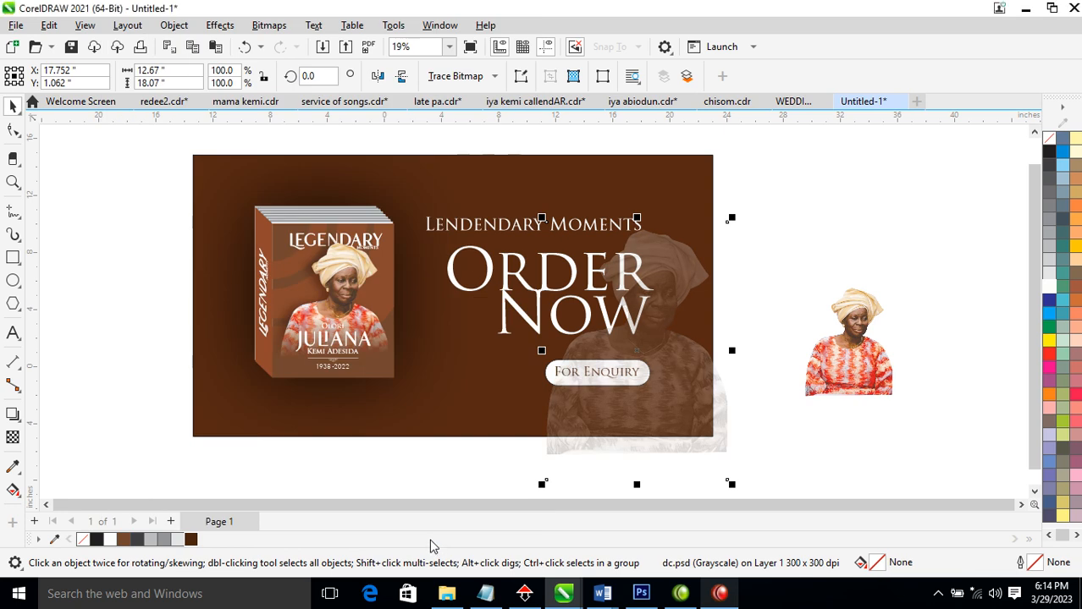
# Enlarge the duotone portrait to about 29.6 × 42.2 in and place it inside the banner, behind the book and over the left side
pyautogui.moveTo(693, 275); pyautogui.dragTo(716, 285)
pyautogui.click(787, 220)
pyautogui.moveTo(680, 229); pyautogui.dragTo(331, 253)
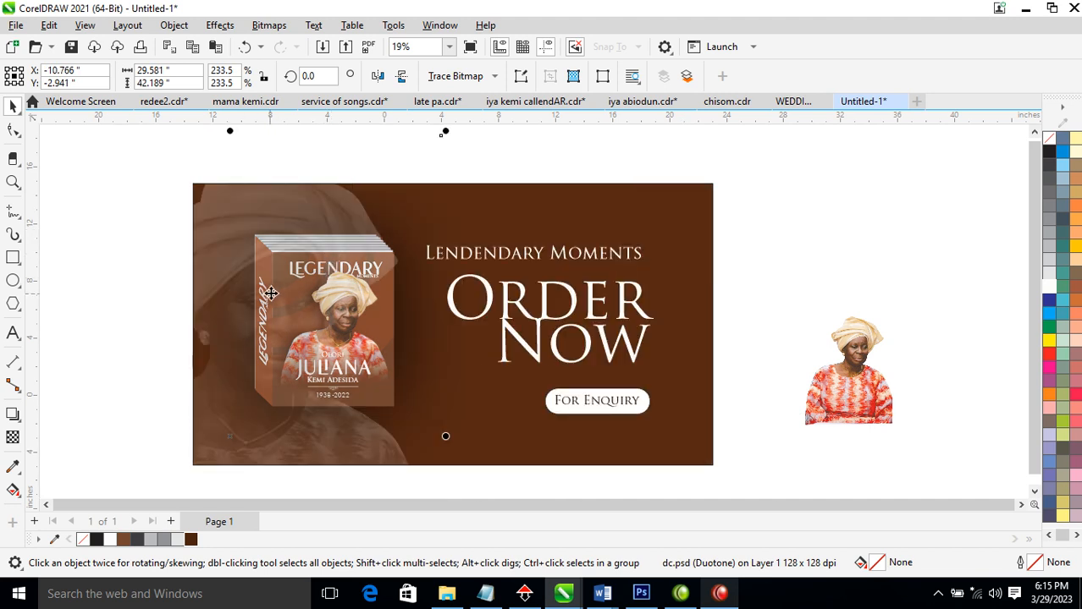
pyautogui.moveTo(239, 260)
pyautogui.mouseDown()
pyautogui.moveTo(232, 244)
pyautogui.moveTo(232, 254)
pyautogui.mouseUp()
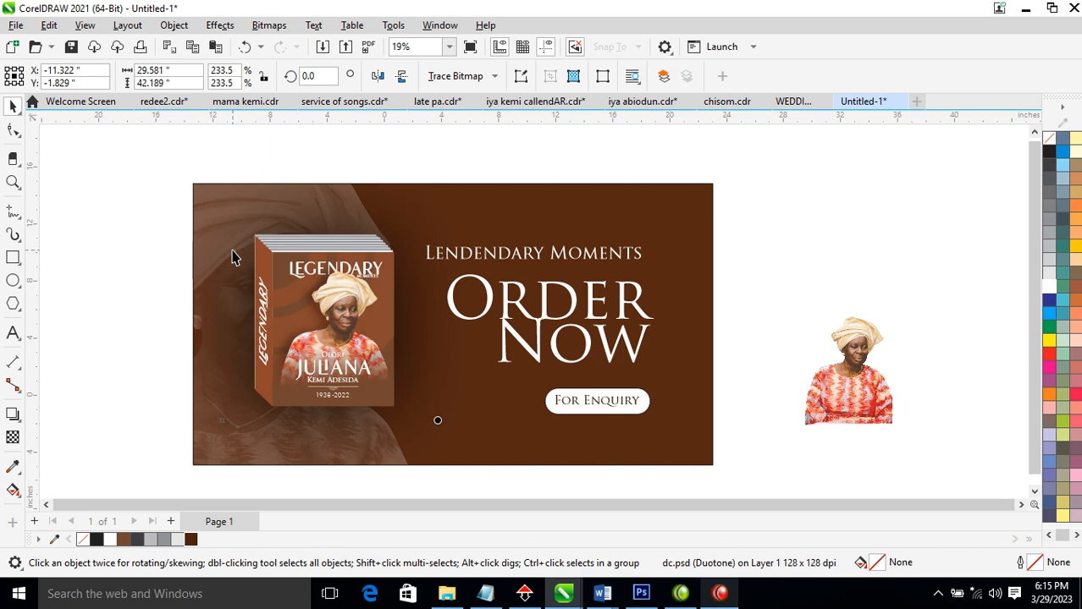
# Select the dark shadow group behind the book inside the banner and shift it slightly to the right
pyautogui.click(338, 340)
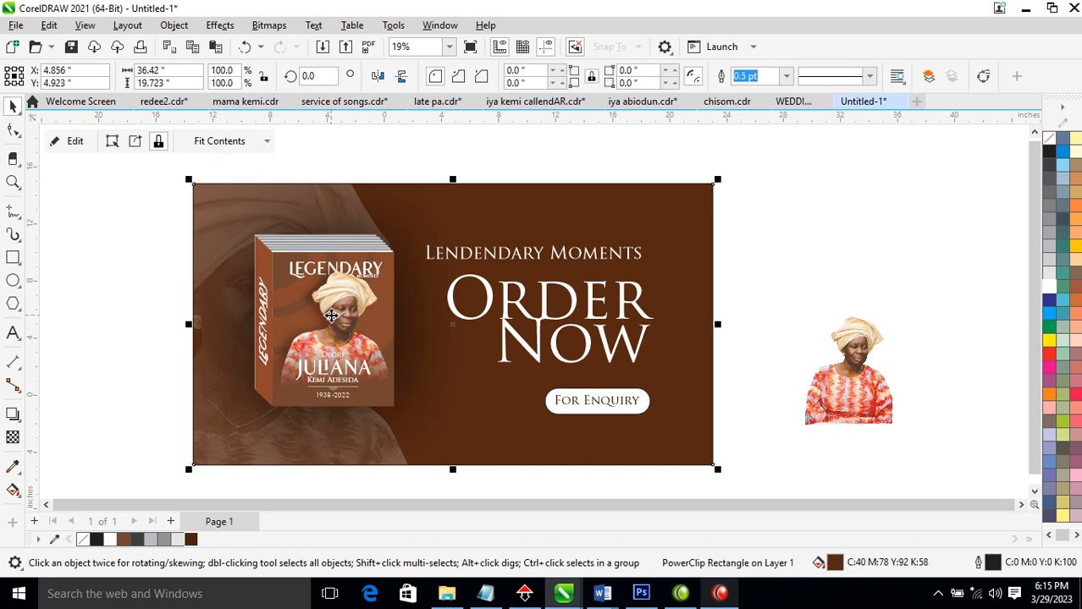
pyautogui.keyDown('ctrl'); pyautogui.click(336, 319); pyautogui.keyUp('ctrl')
pyautogui.moveTo(338, 322)
pyautogui.mouseDown()
pyautogui.moveTo(353, 325)
pyautogui.moveTo(346, 319)
pyautogui.mouseUp()
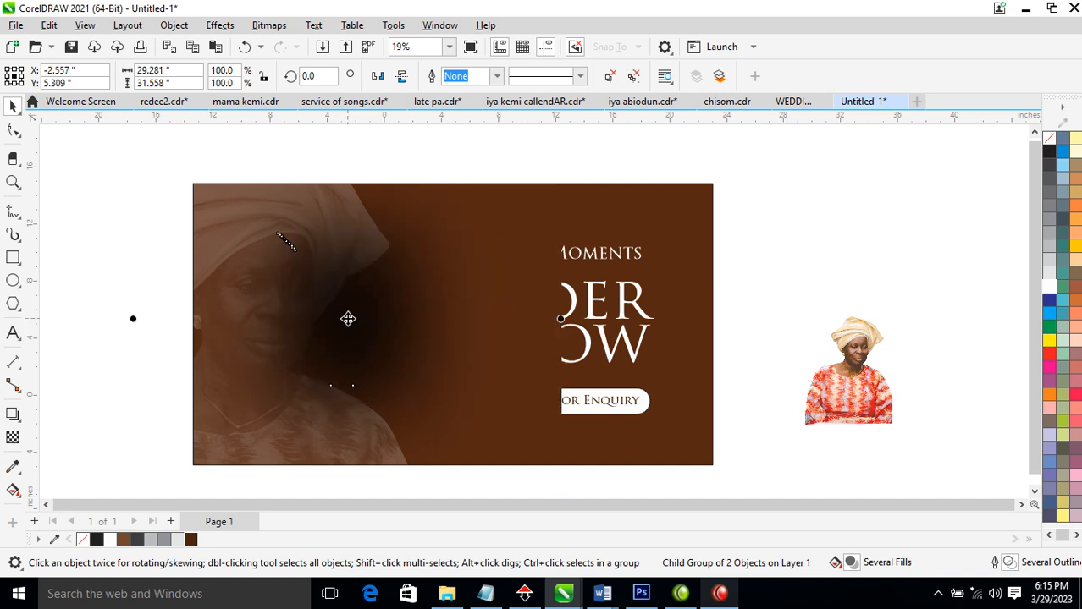
# Mirror the faded portrait horizontally and move it to the banner's right side, behind the ordering text and enquiry button
pyautogui.click(236, 282)
pyautogui.scroll(-3, 412, 241)
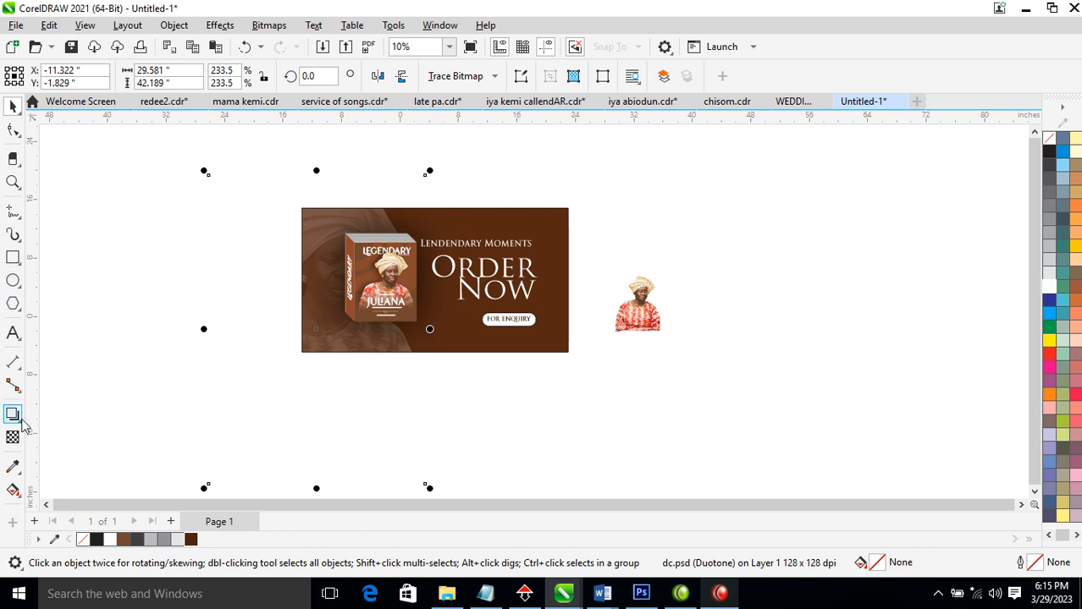
pyautogui.click(374, 78)
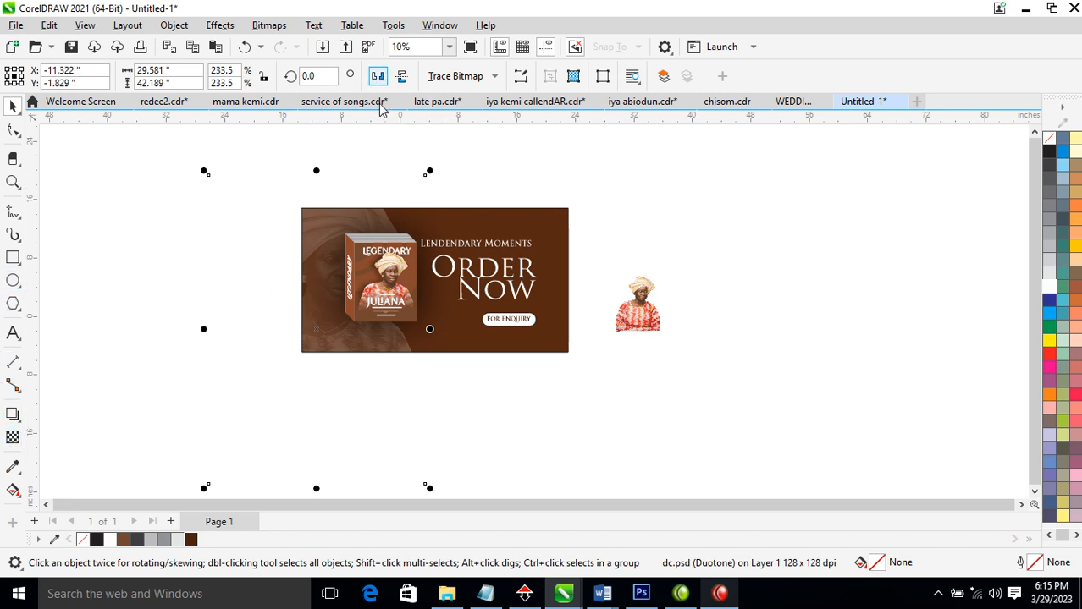
pyautogui.moveTo(318, 327); pyautogui.dragTo(570, 298)
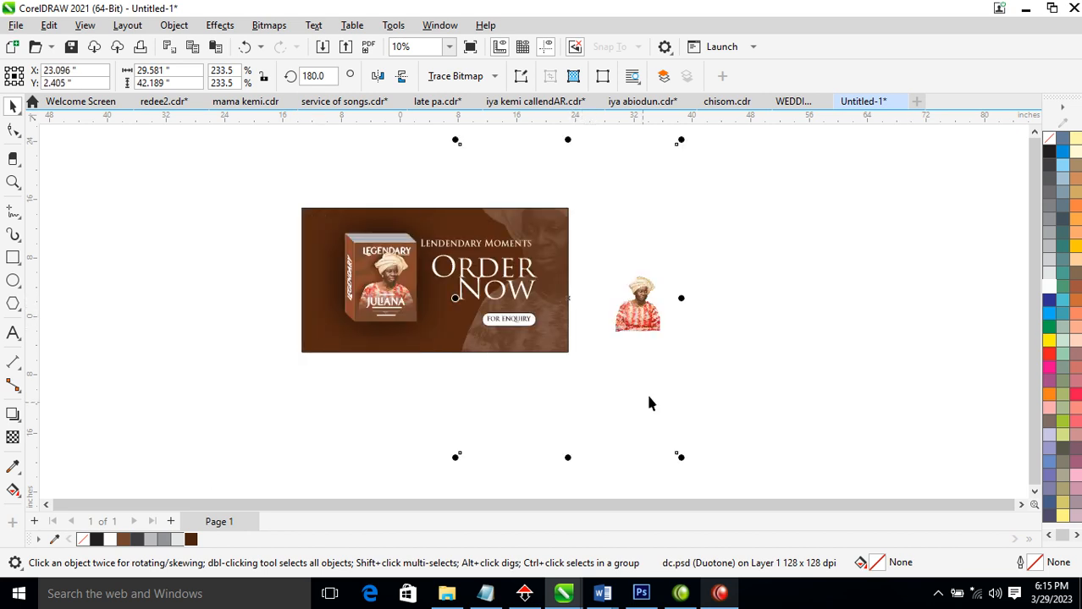
pyautogui.click(793, 264)
pyautogui.press('F2')
pyautogui.moveTo(282, 196); pyautogui.dragTo(581, 359)
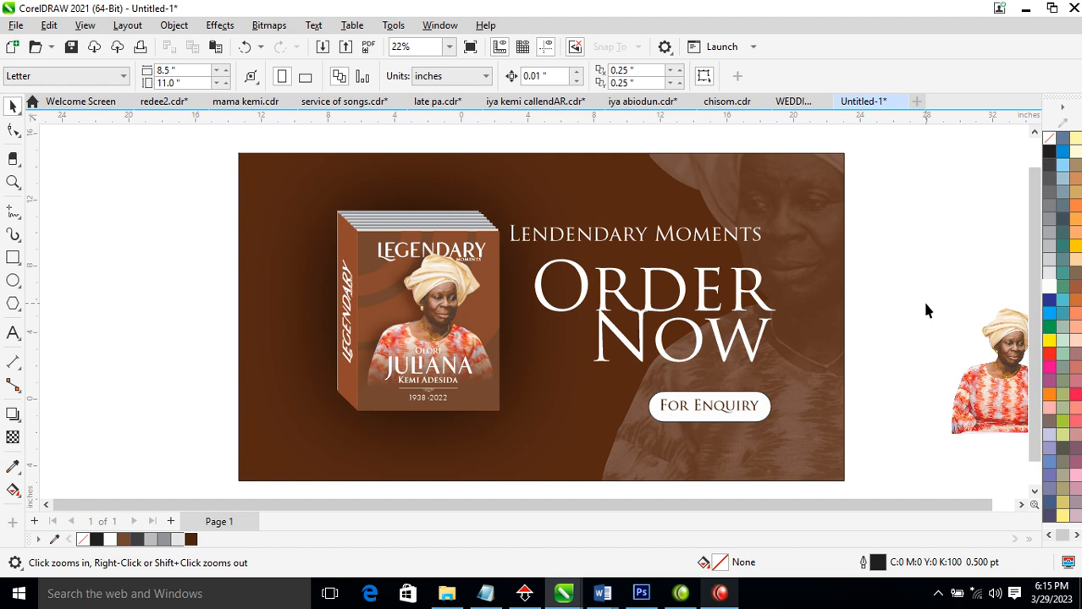